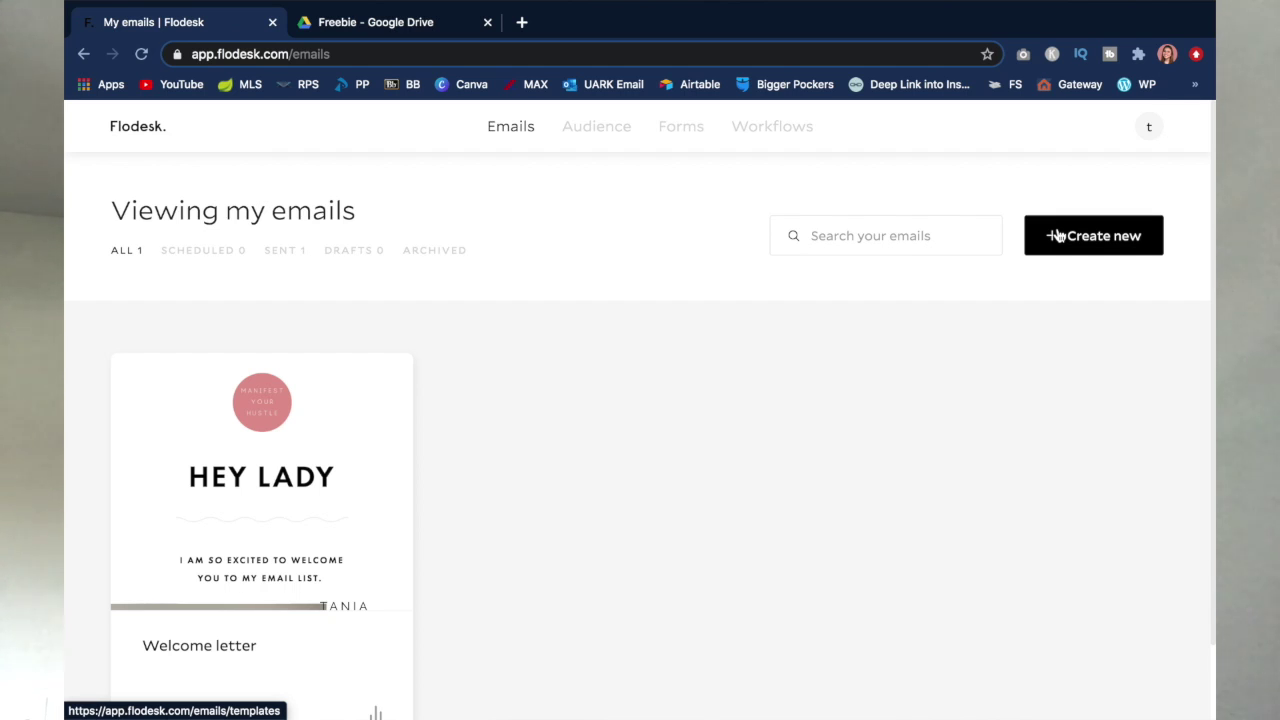
- Start a new email and scroll through the template gallery
{"action": "left_click", "coordinate": [1066, 244]}
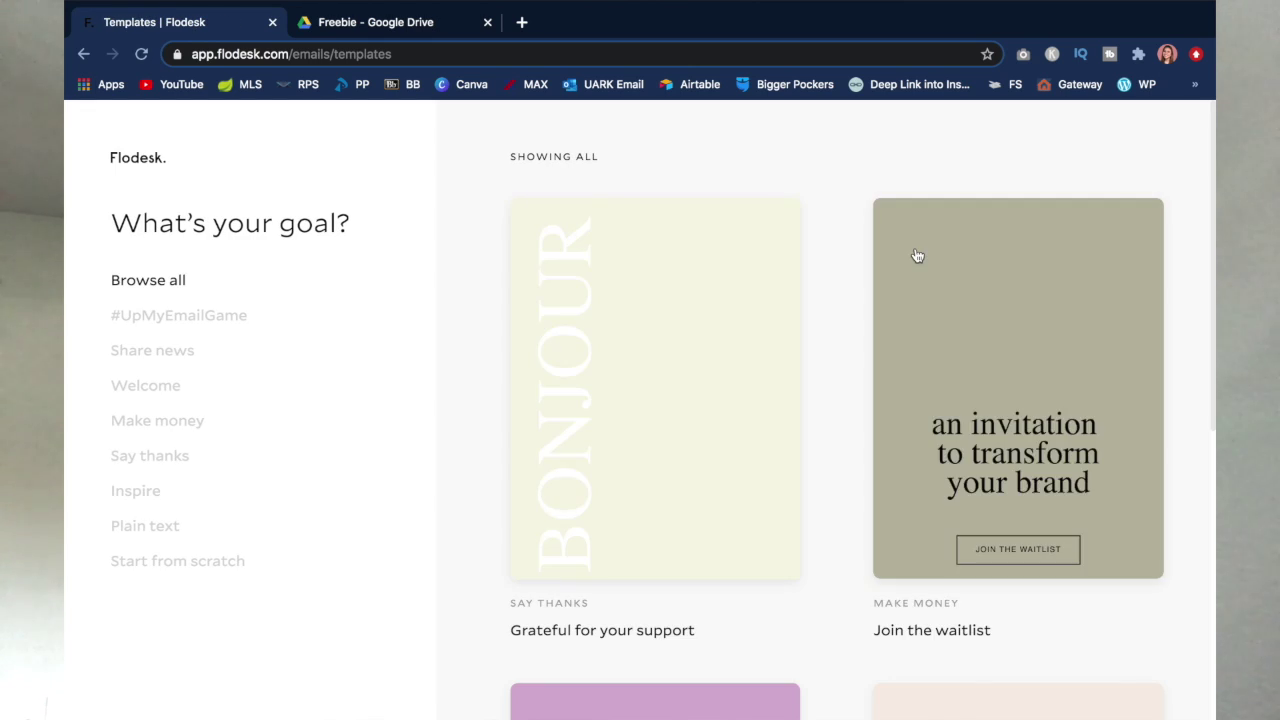
{"action": "scroll", "coordinate": [823, 471], "scroll_direction": "down", "scroll_amount": 2}
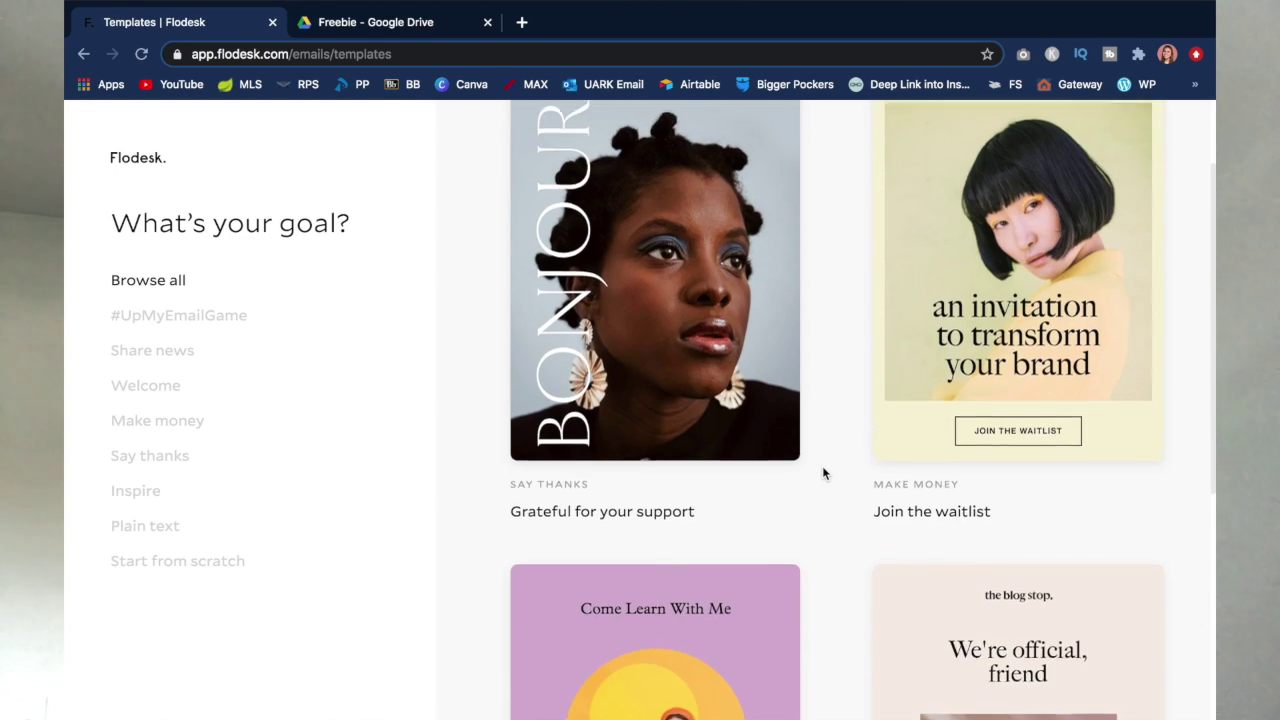
{"action": "scroll", "coordinate": [830, 466], "scroll_direction": "down", "scroll_amount": 5}
{"action": "scroll", "coordinate": [839, 465], "scroll_direction": "down", "scroll_amount": 2}
{"action": "scroll", "coordinate": [839, 467], "scroll_direction": "down", "scroll_amount": 3}
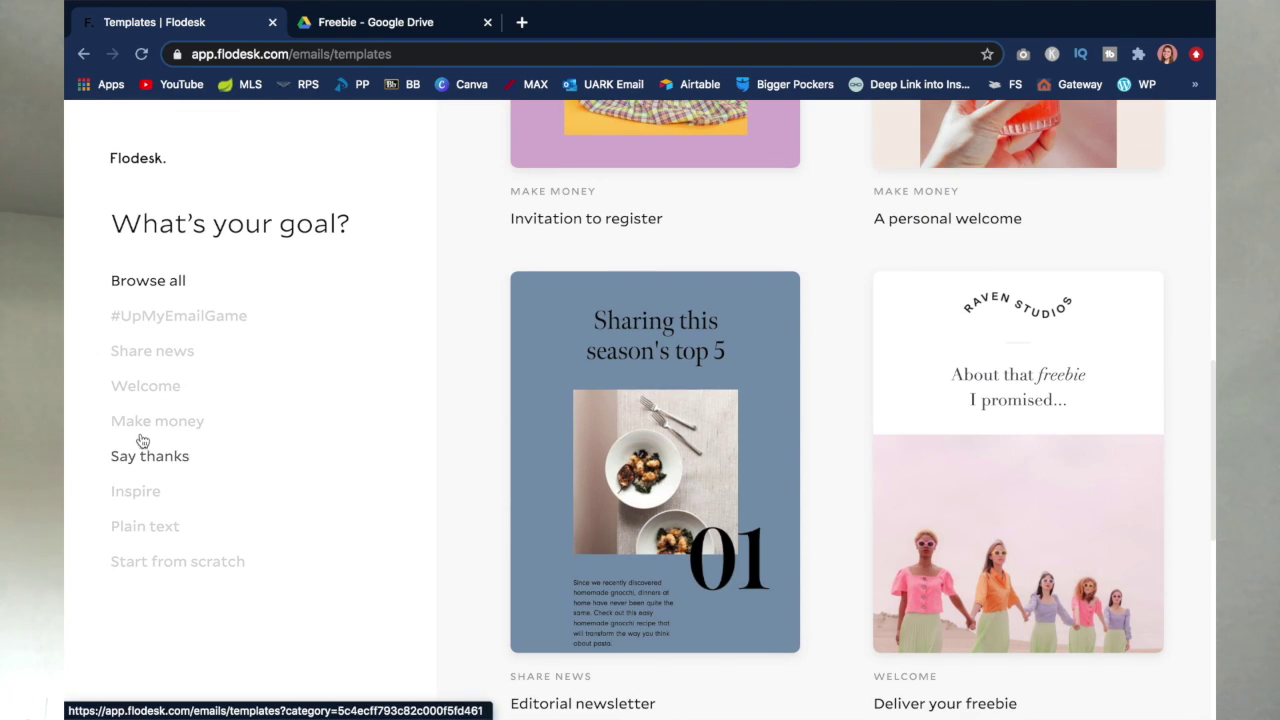
- Filter templates to Welcome and open the Deliver your freebie template
{"action": "left_click", "coordinate": [144, 399]}
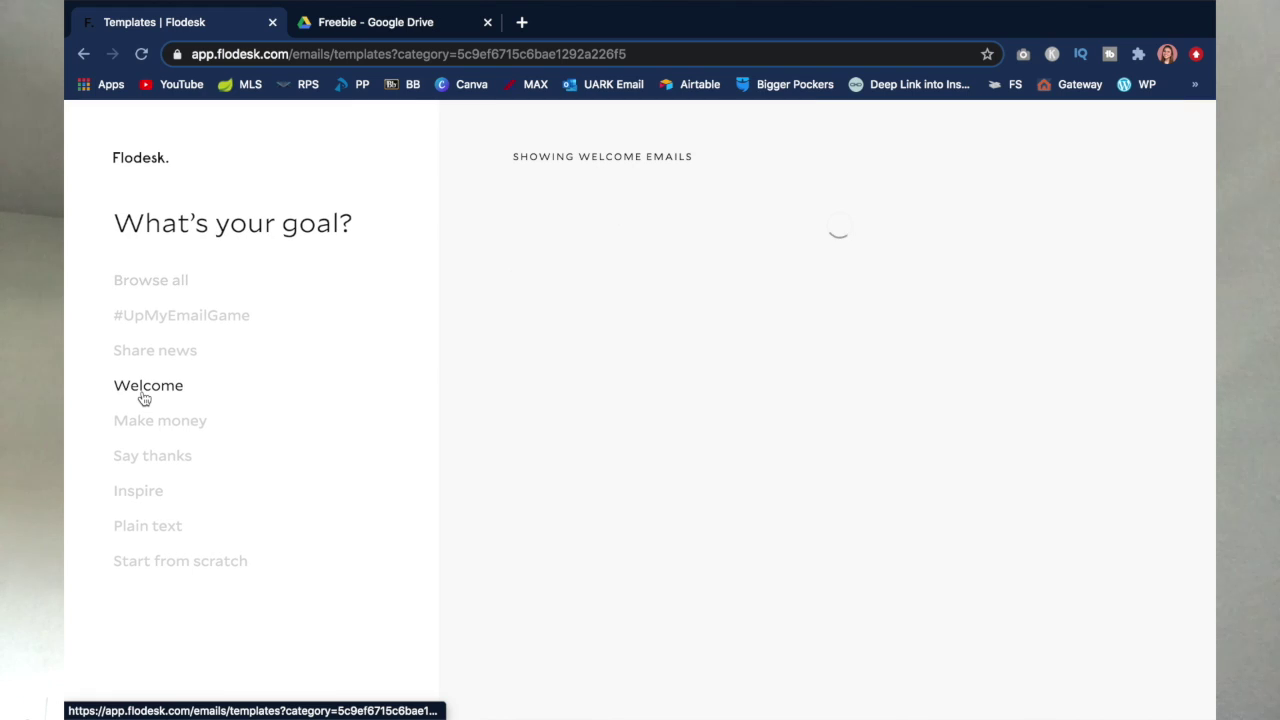
{"action": "scroll", "coordinate": [849, 455], "scroll_direction": "down", "scroll_amount": 3}
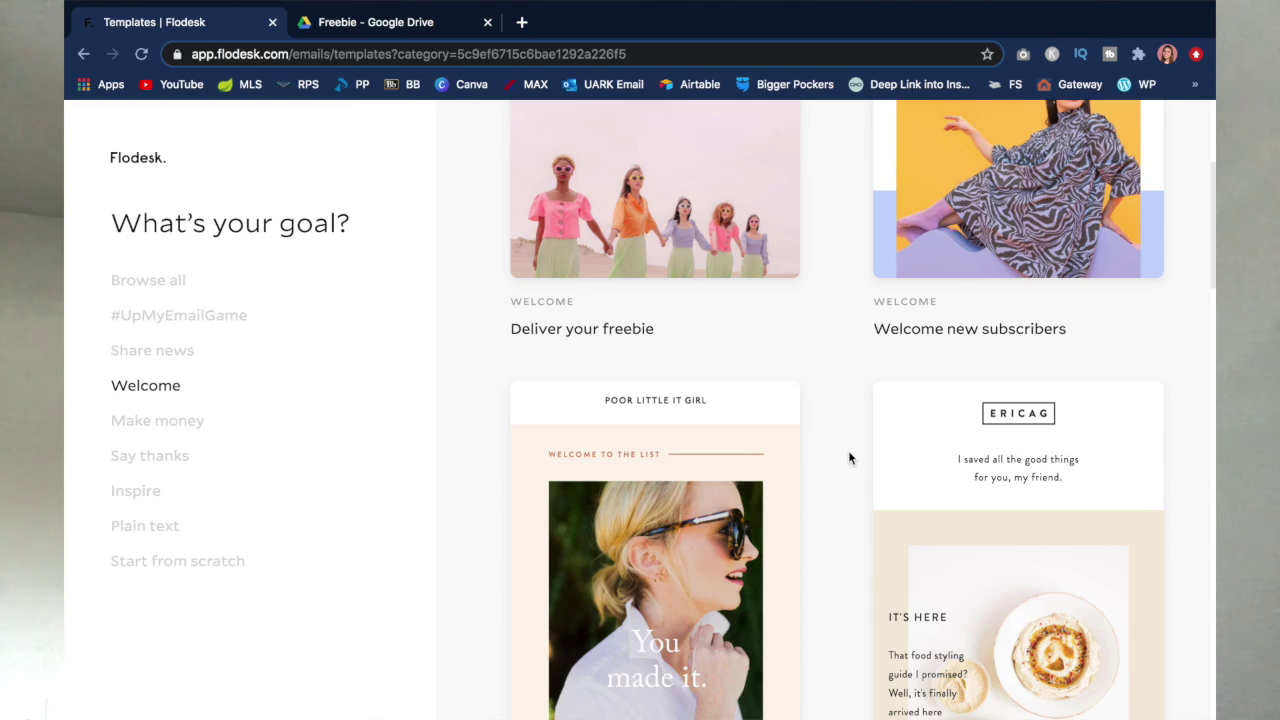
{"action": "scroll", "coordinate": [849, 455], "scroll_direction": "up", "scroll_amount": 1}
{"action": "scroll", "coordinate": [848, 458], "scroll_direction": "up", "scroll_amount": 2}
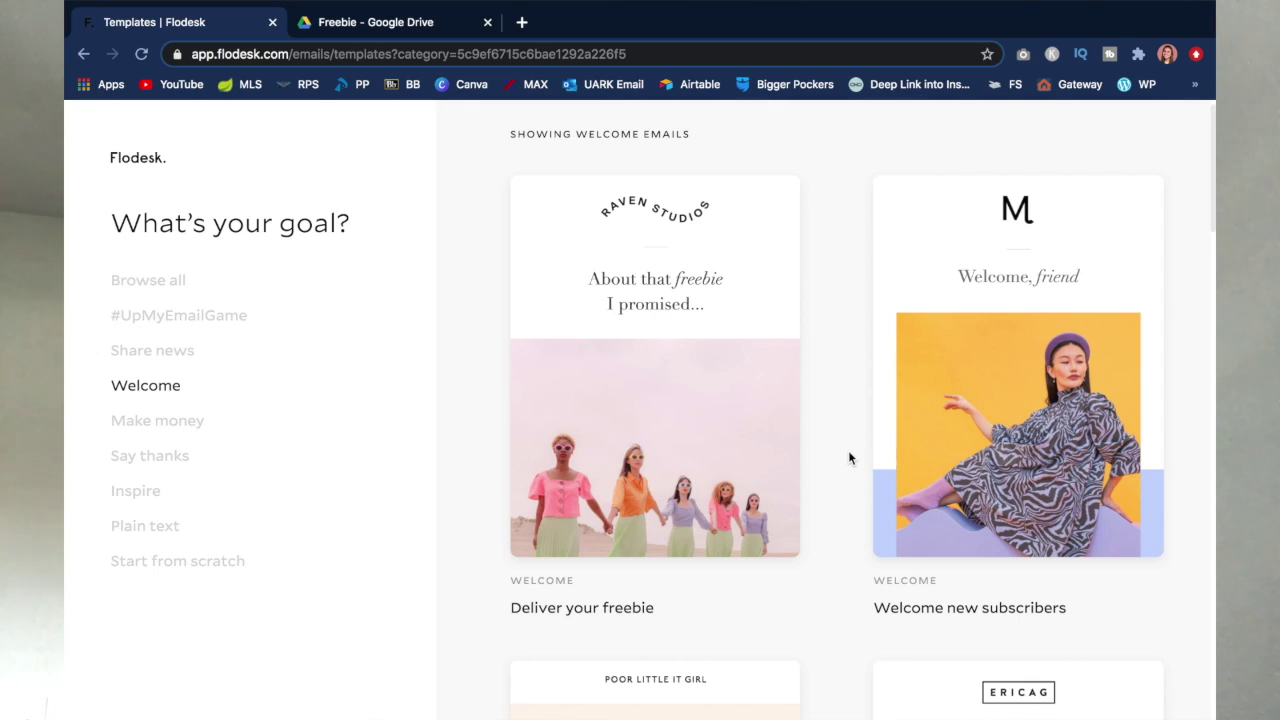
{"action": "mouse_move", "coordinate": [655, 447]}
{"action": "left_click", "coordinate": [690, 433]}
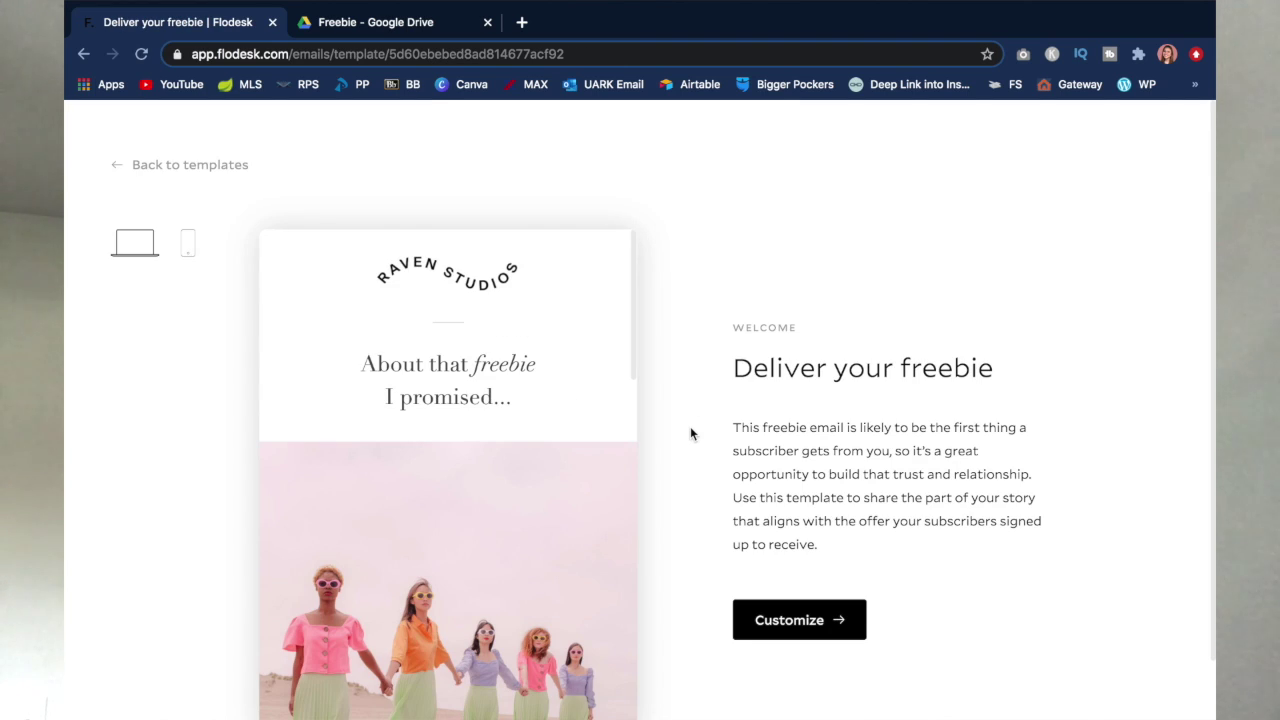
- Customize the freebie template and check the logo settings without changing them
{"action": "left_click", "coordinate": [834, 636]}
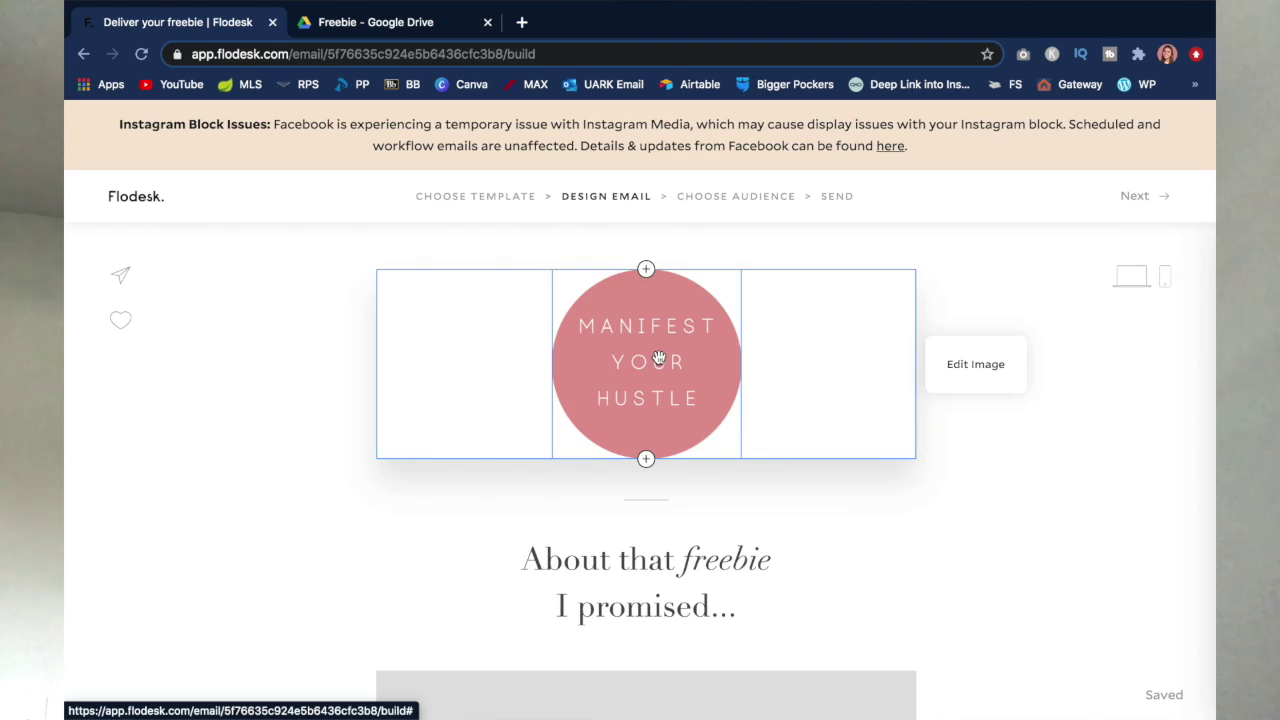
{"action": "left_click", "coordinate": [663, 356]}
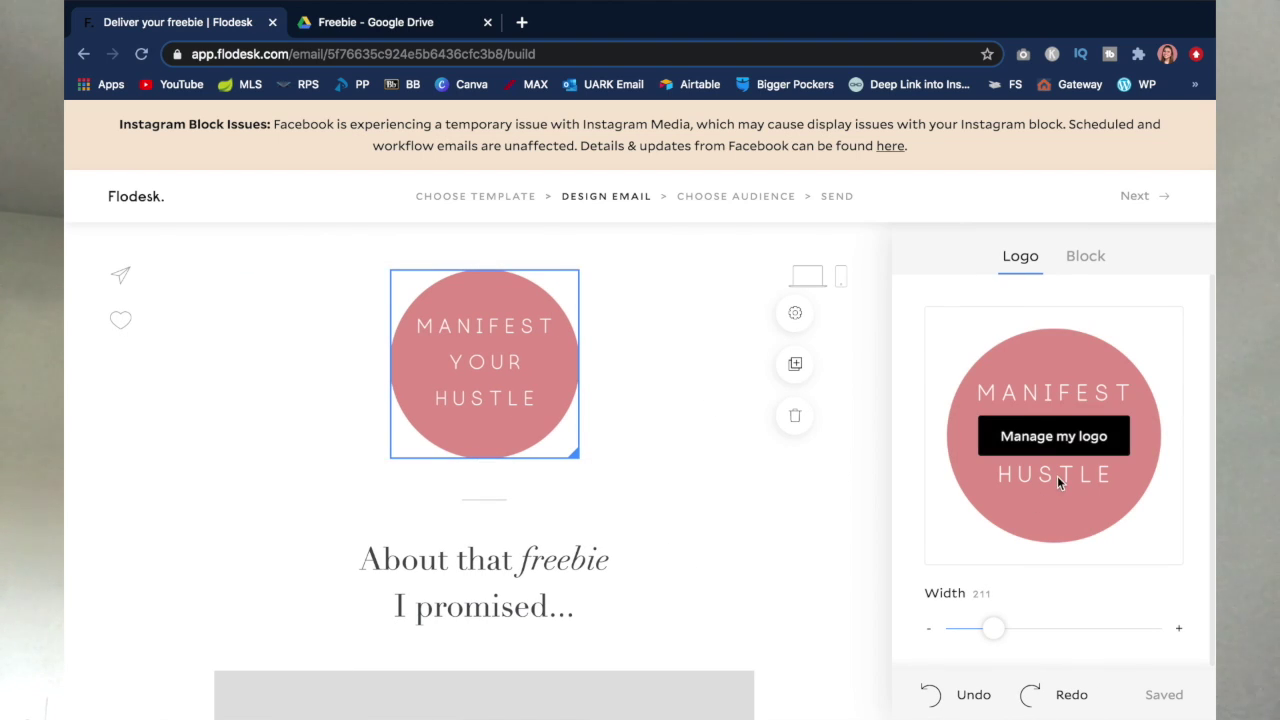
{"action": "left_click", "coordinate": [1057, 438]}
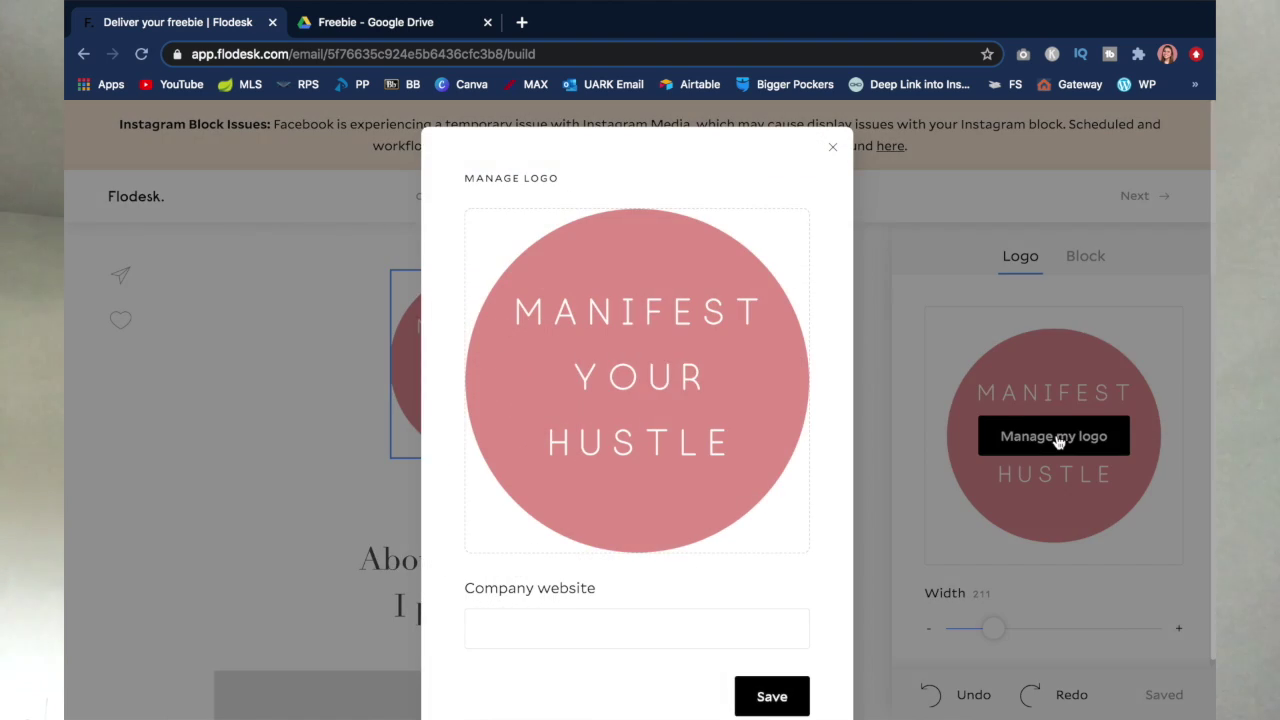
{"action": "left_click", "coordinate": [572, 633]}
{"action": "left_click", "coordinate": [832, 147]}
{"action": "mouse_move", "coordinate": [1053, 436]}
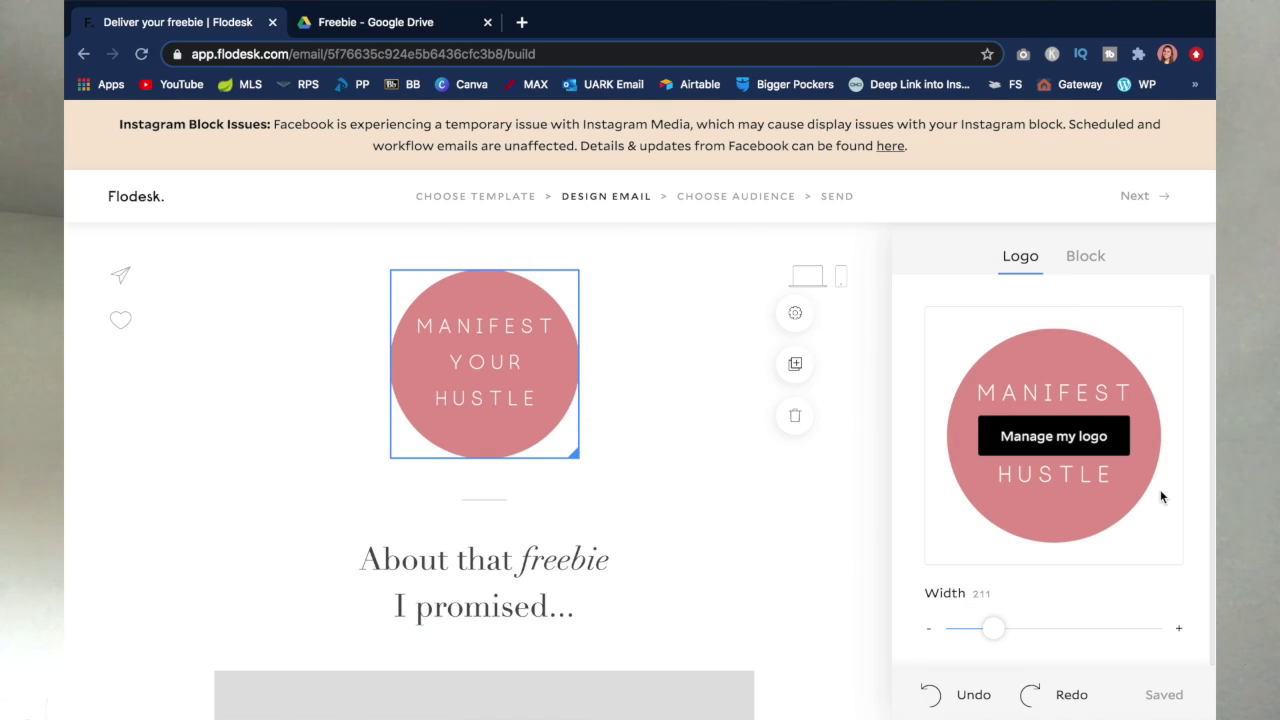
- Set the logo block background to white (#FFFFFF) after briefly trying black
{"action": "left_click", "coordinate": [1100, 258]}
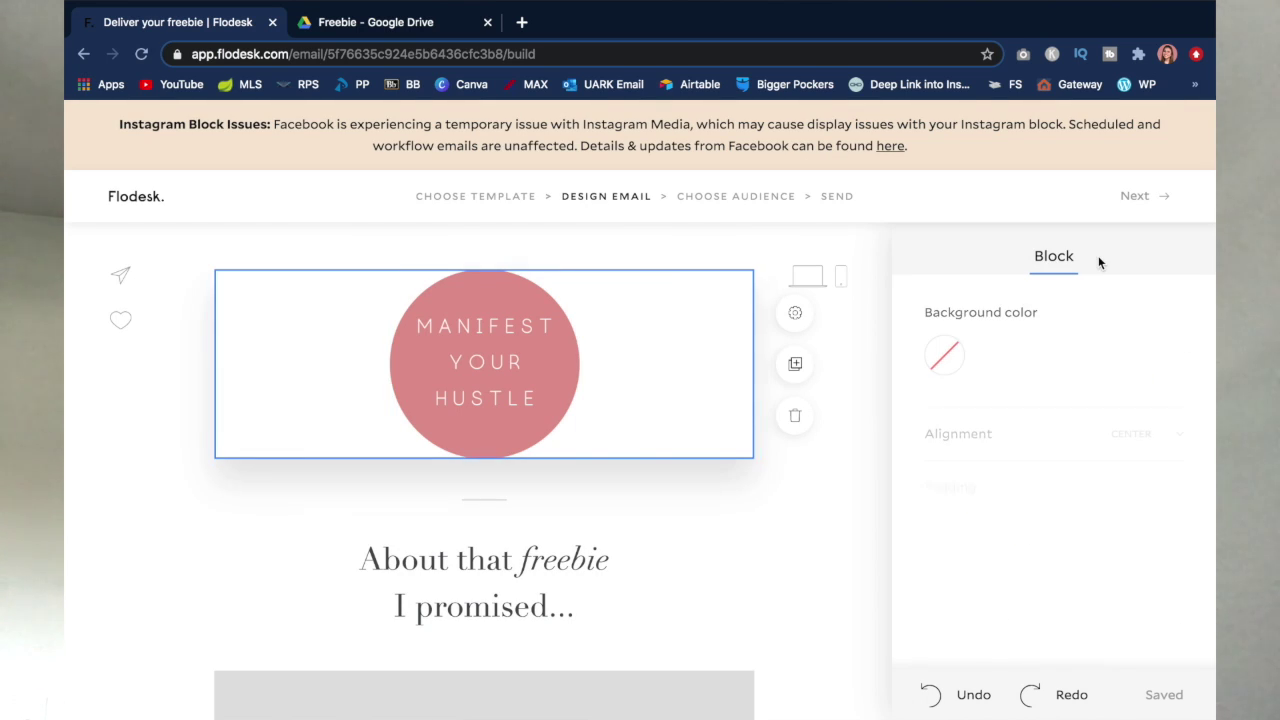
{"action": "left_click", "coordinate": [945, 366]}
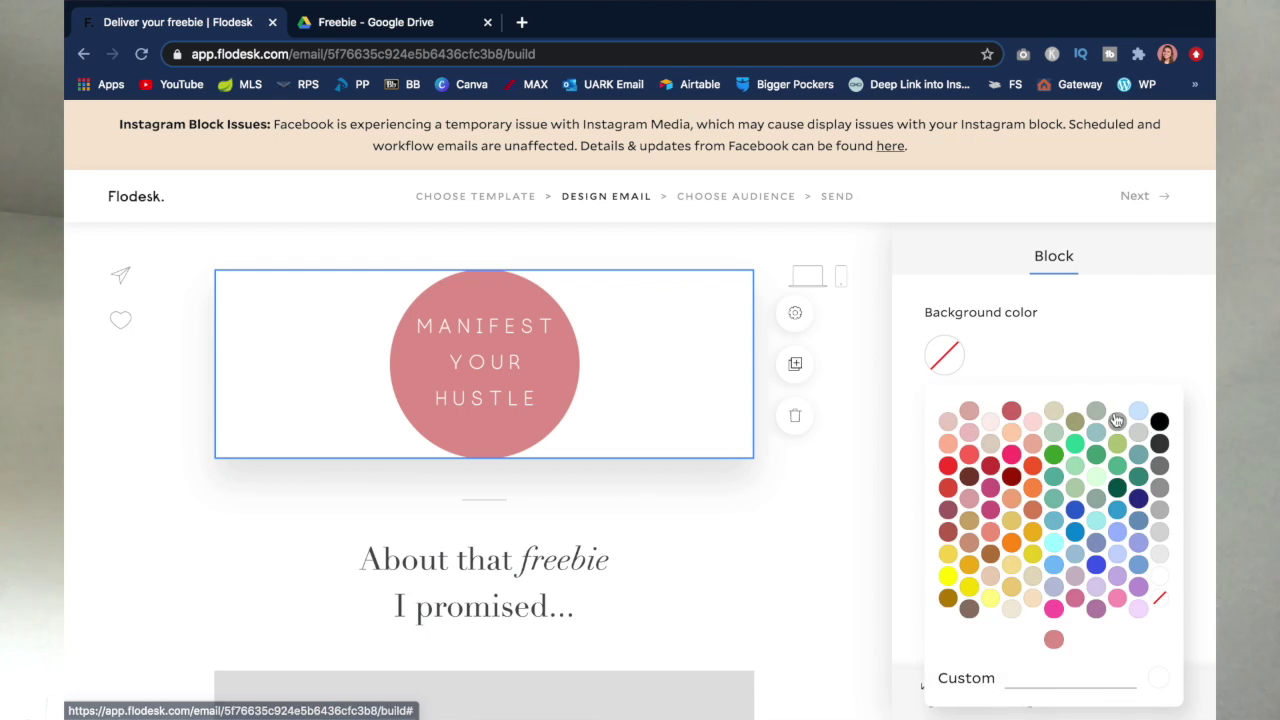
{"action": "left_click", "coordinate": [1159, 421]}
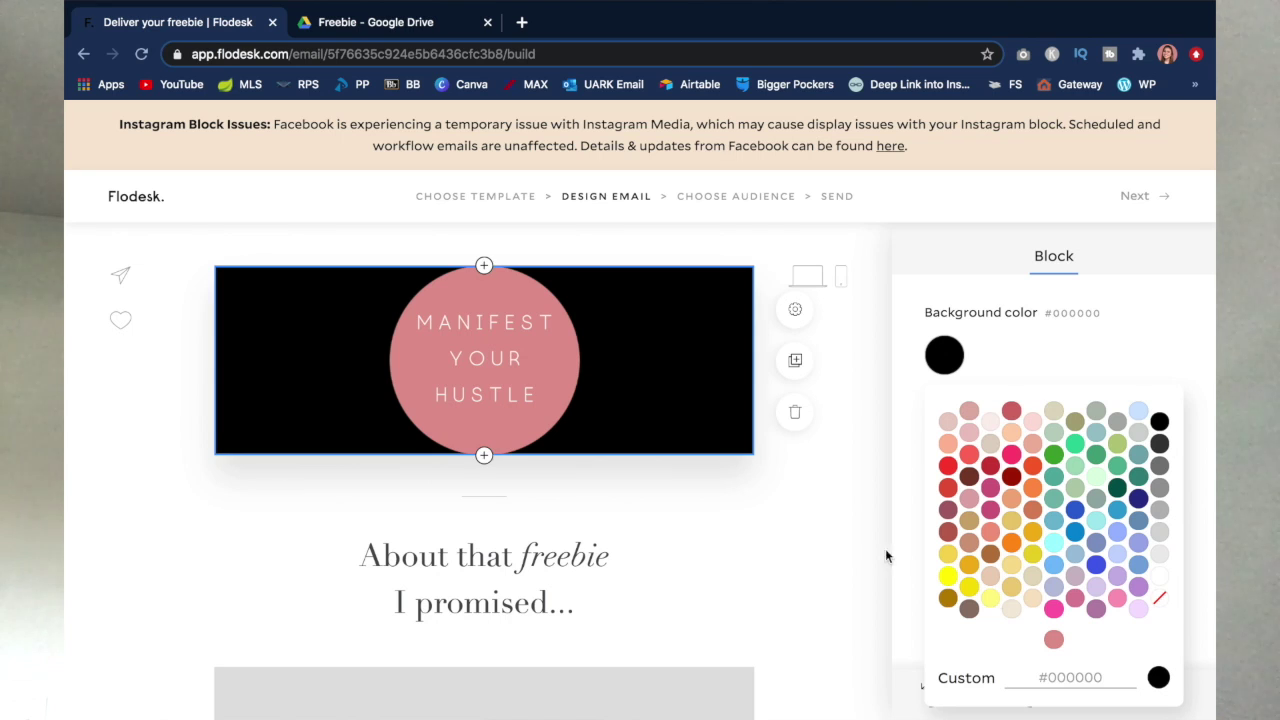
{"action": "left_click", "coordinate": [1159, 578]}
{"action": "scroll", "coordinate": [656, 526], "scroll_direction": "down", "scroll_amount": 1}
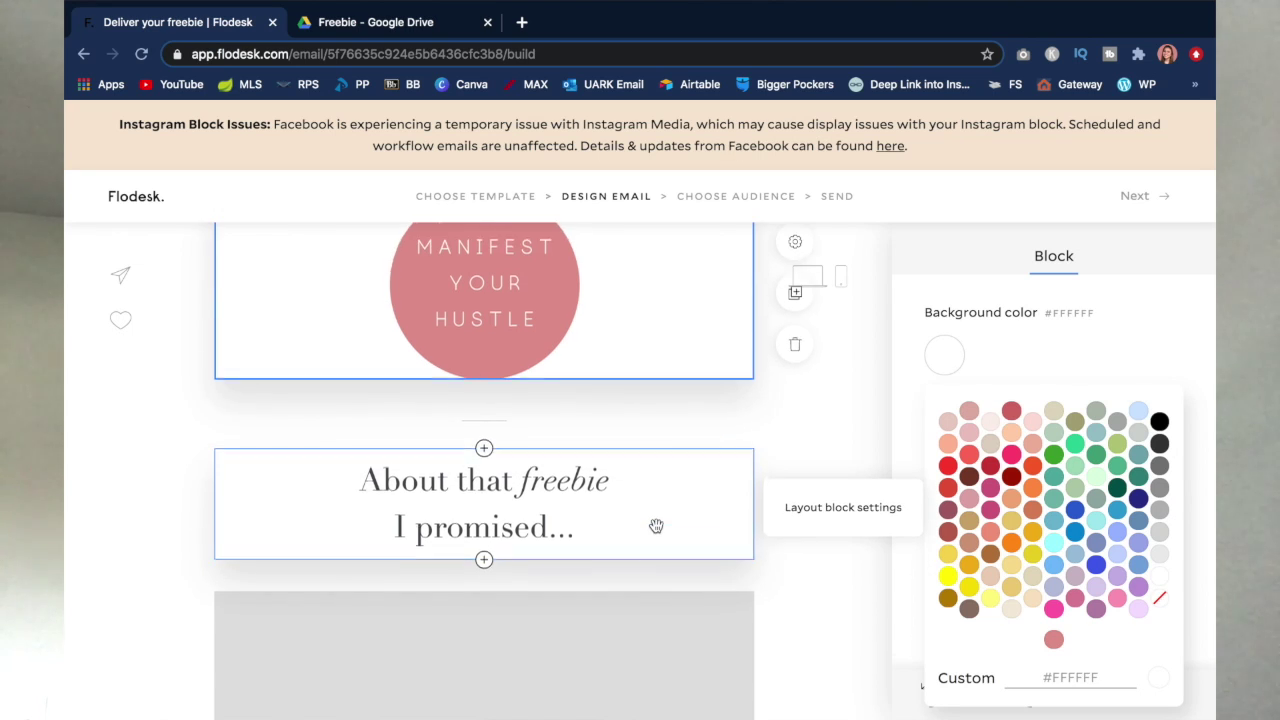
{"action": "scroll", "coordinate": [656, 526], "scroll_direction": "down", "scroll_amount": 2}
{"action": "scroll", "coordinate": [656, 526], "scroll_direction": "down", "scroll_amount": 1}
{"action": "scroll", "coordinate": [656, 526], "scroll_direction": "up", "scroll_amount": 1}
{"action": "scroll", "coordinate": [656, 526], "scroll_direction": "up", "scroll_amount": 1}
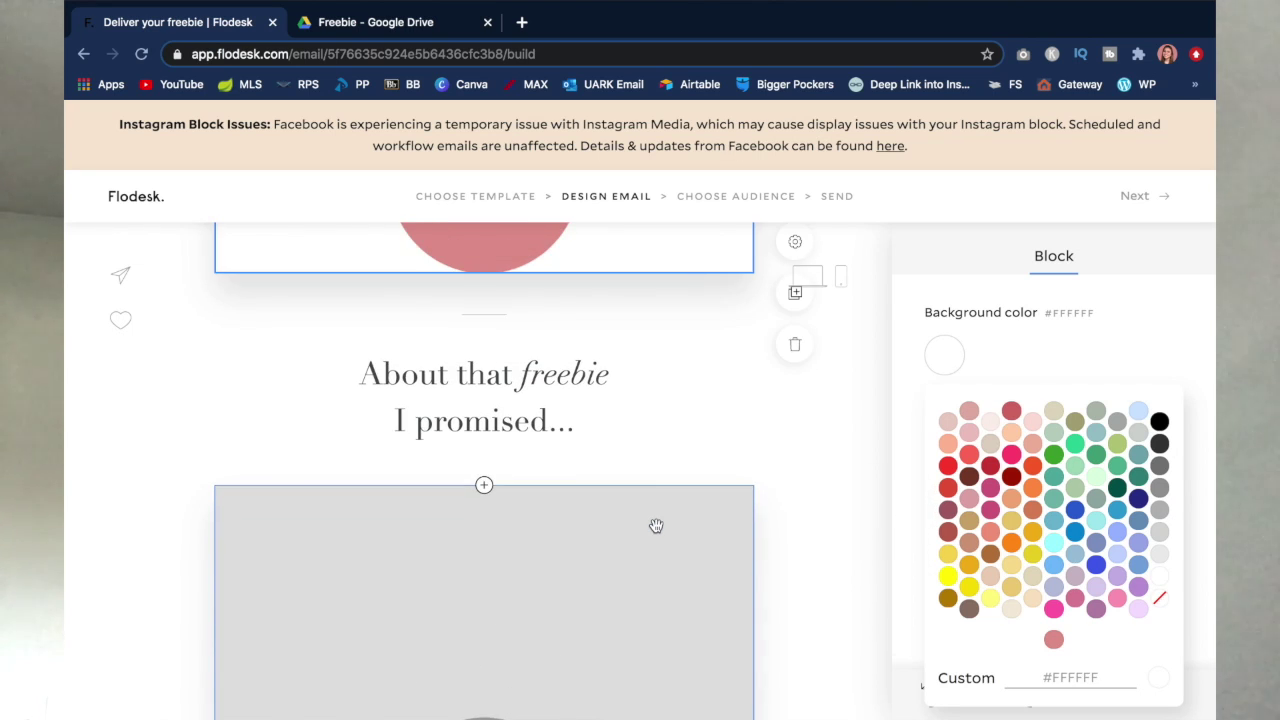
{"action": "left_click", "coordinate": [588, 429]}
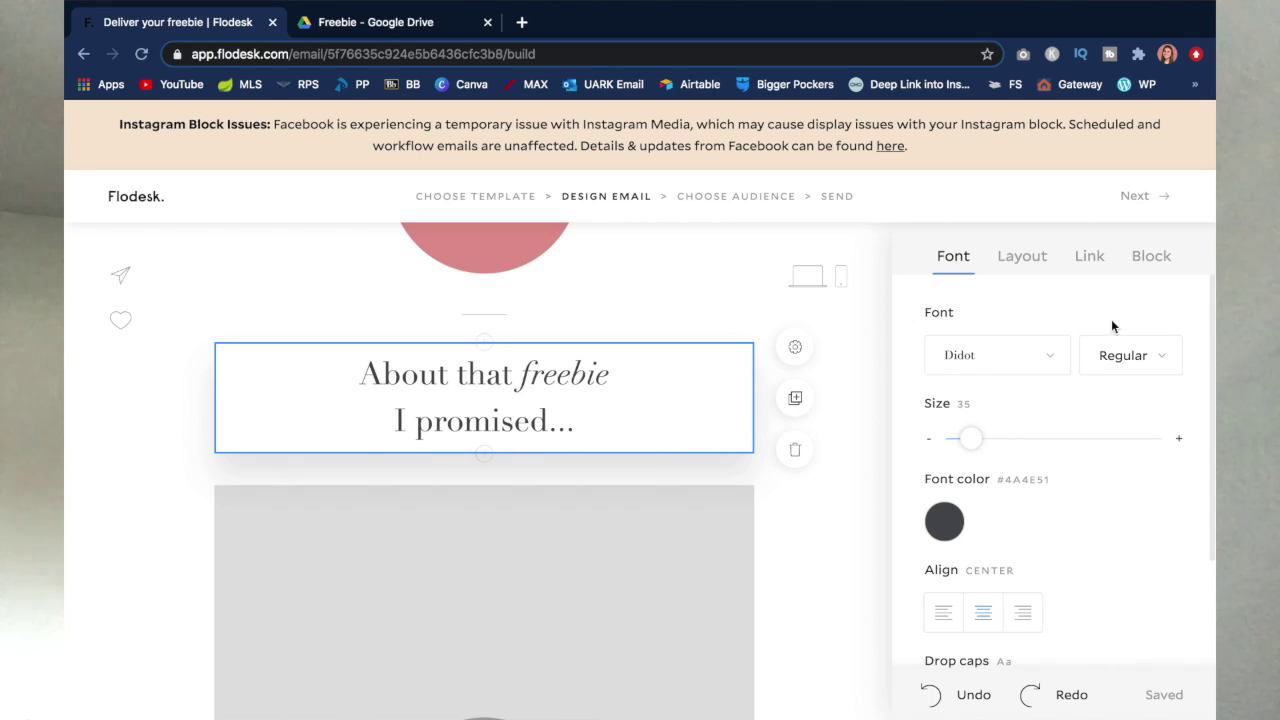
{"action": "left_click", "coordinate": [1053, 358]}
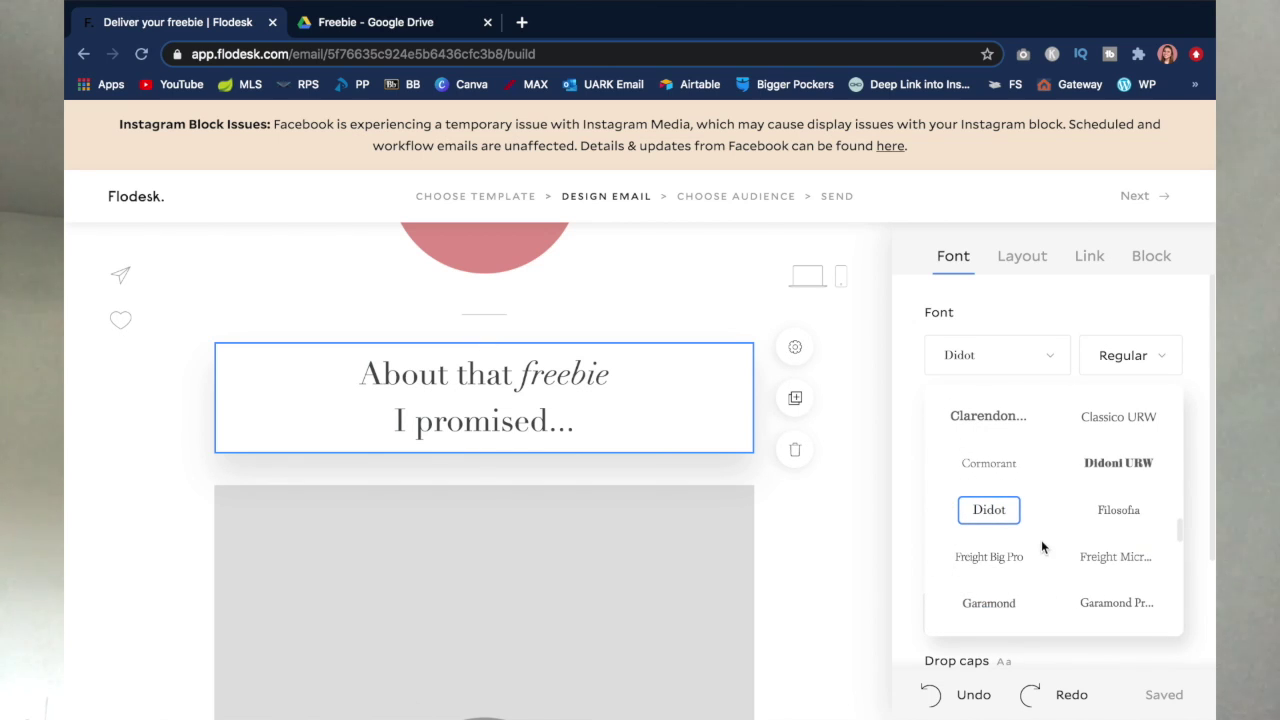
{"action": "scroll", "coordinate": [1041, 540], "scroll_direction": "down", "scroll_amount": 1}
{"action": "scroll", "coordinate": [1041, 540], "scroll_direction": "down", "scroll_amount": 1}
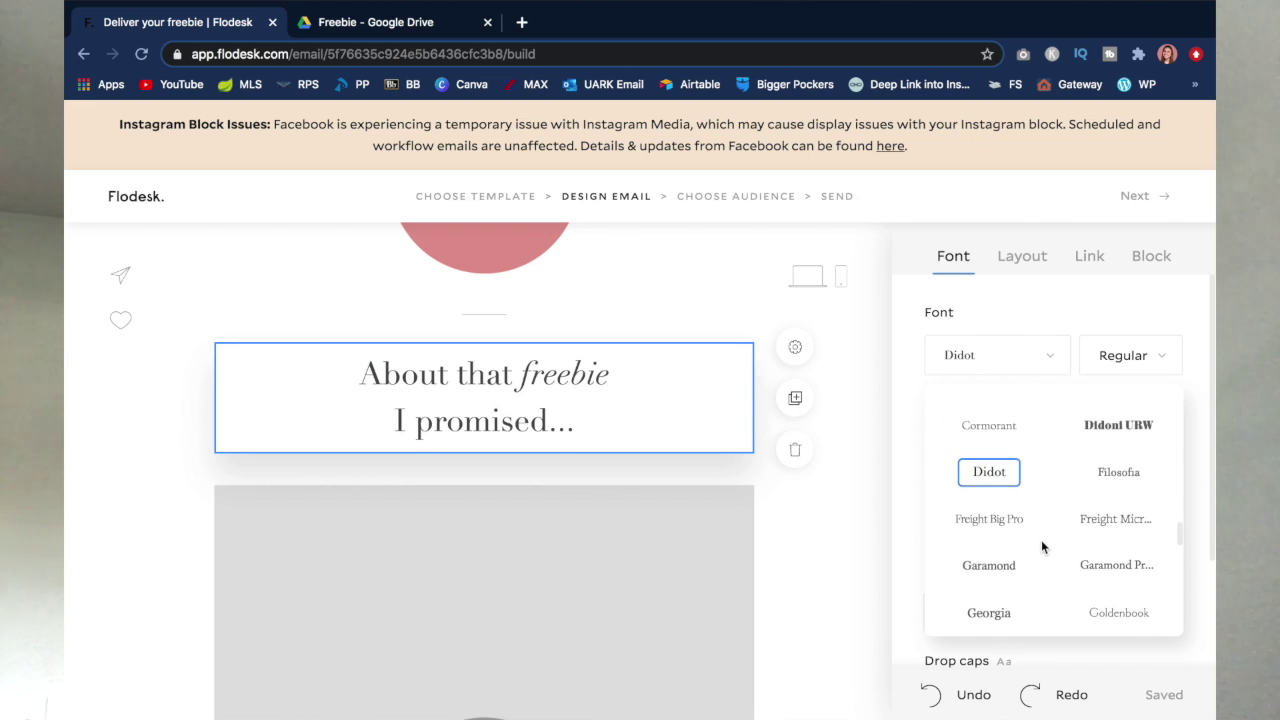
{"action": "scroll", "coordinate": [1041, 540], "scroll_direction": "down", "scroll_amount": 5}
{"action": "scroll", "coordinate": [1041, 547], "scroll_direction": "up", "scroll_amount": 3}
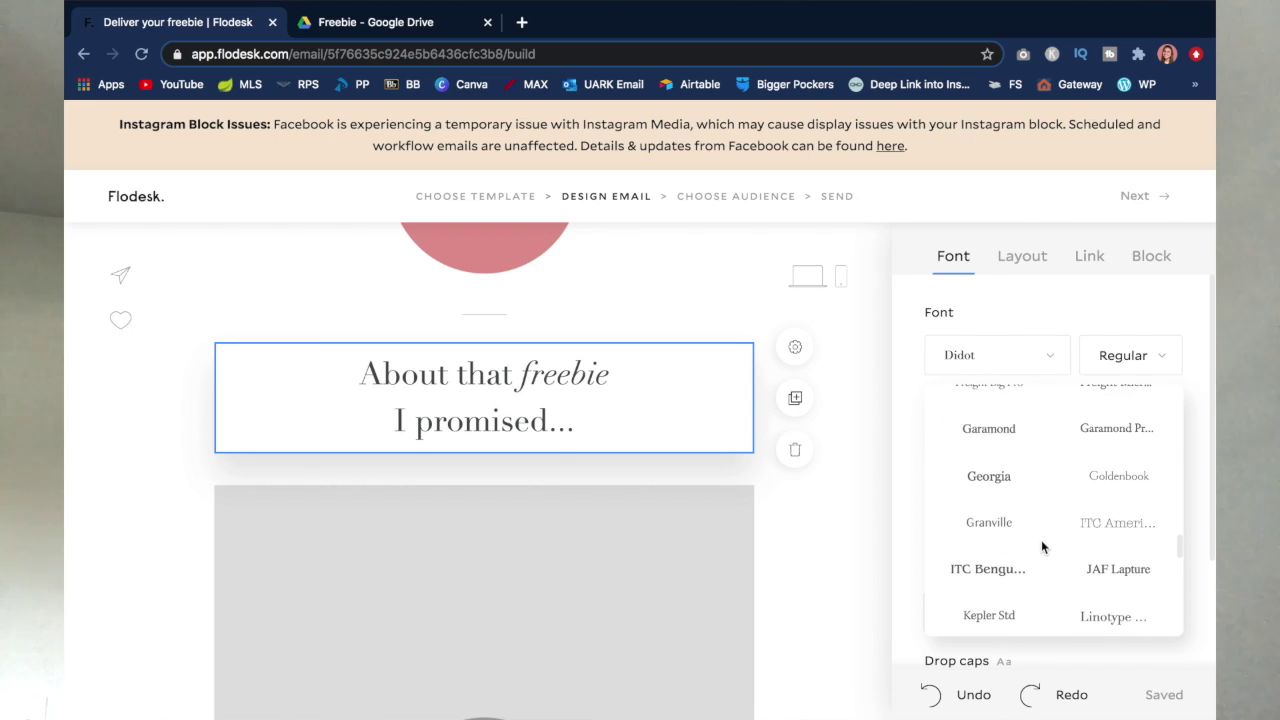
{"action": "scroll", "coordinate": [1041, 547], "scroll_direction": "up", "scroll_amount": 1}
{"action": "scroll", "coordinate": [1041, 547], "scroll_direction": "up", "scroll_amount": 2}
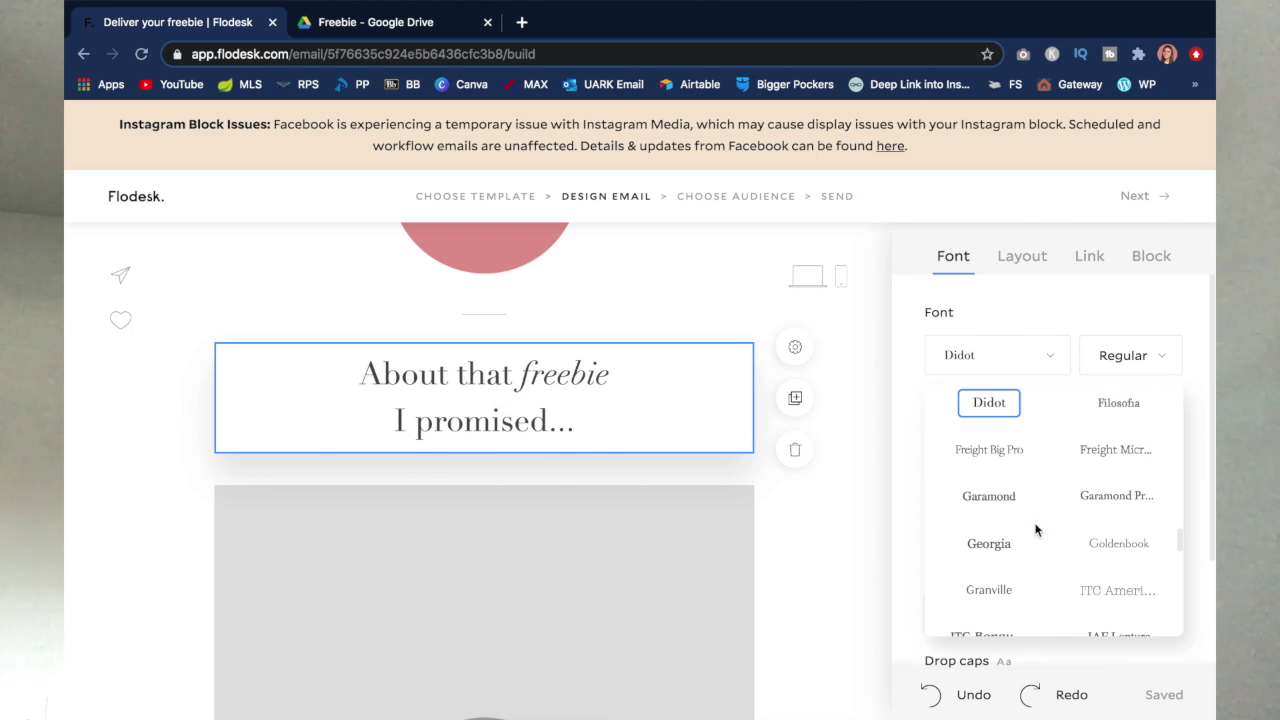
{"action": "left_click", "coordinate": [983, 451]}
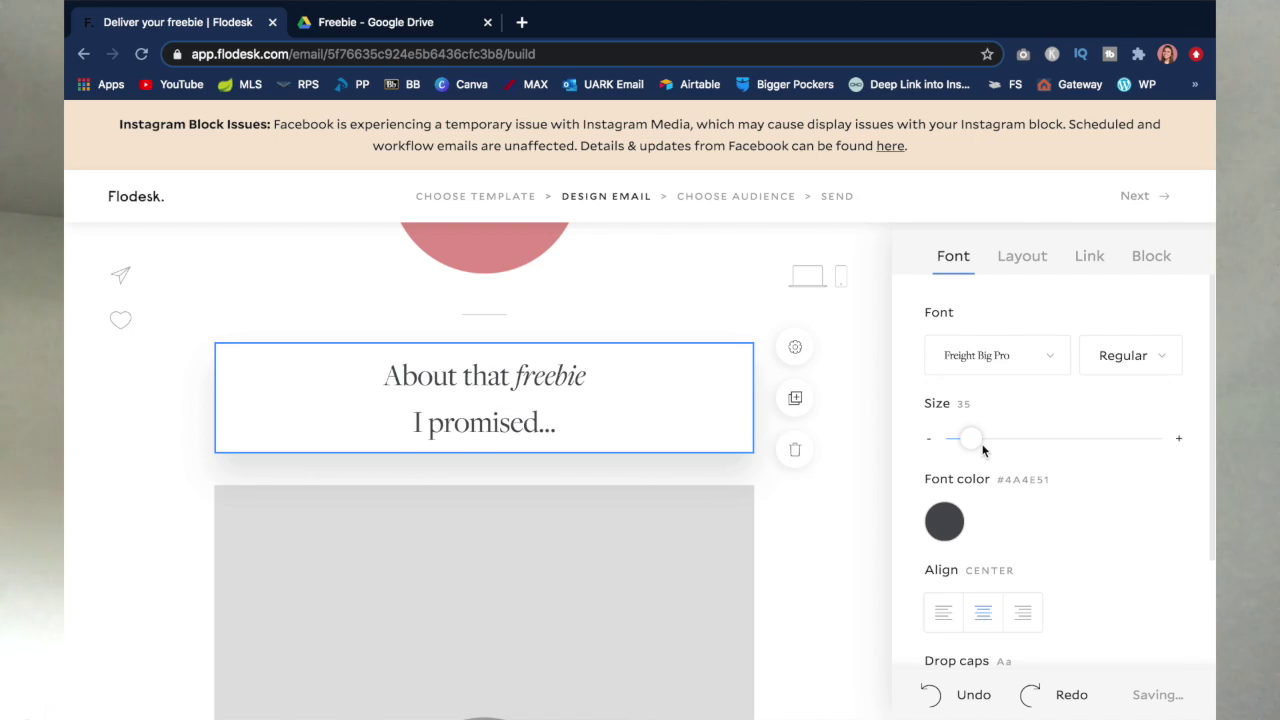
{"action": "triple_click", "coordinate": [386, 372]}
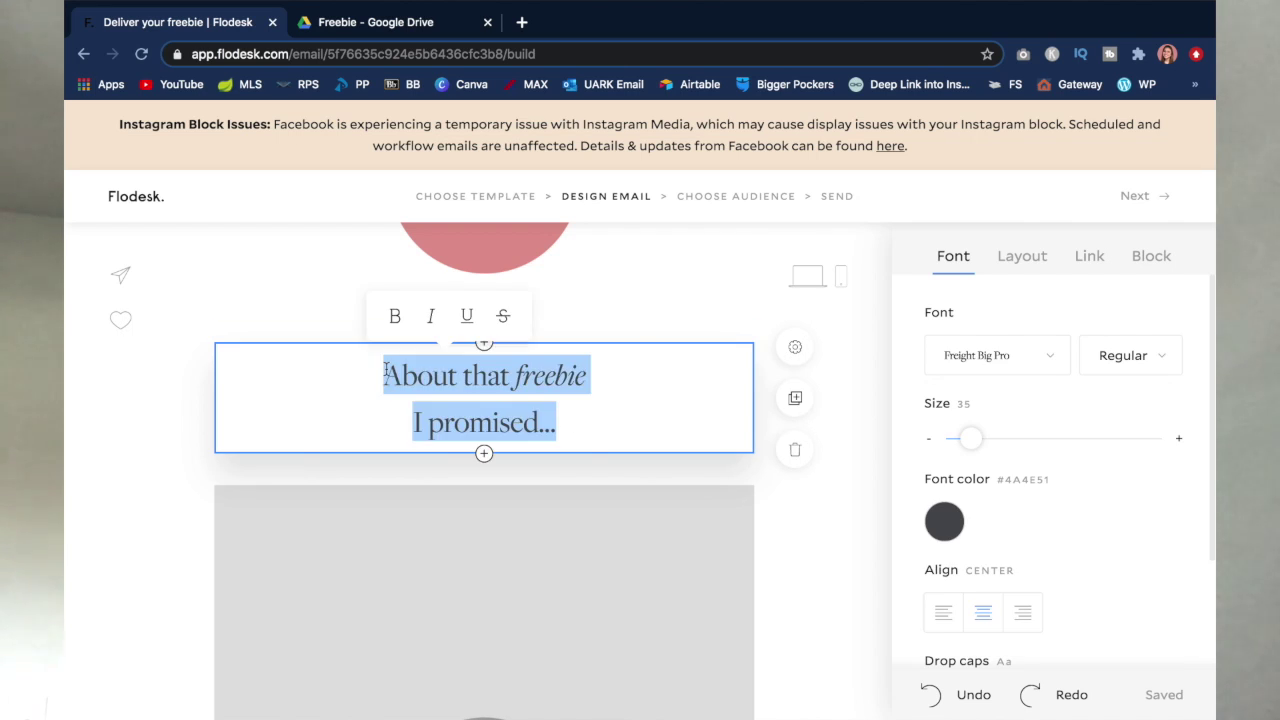
{"action": "type", "text": "H"}
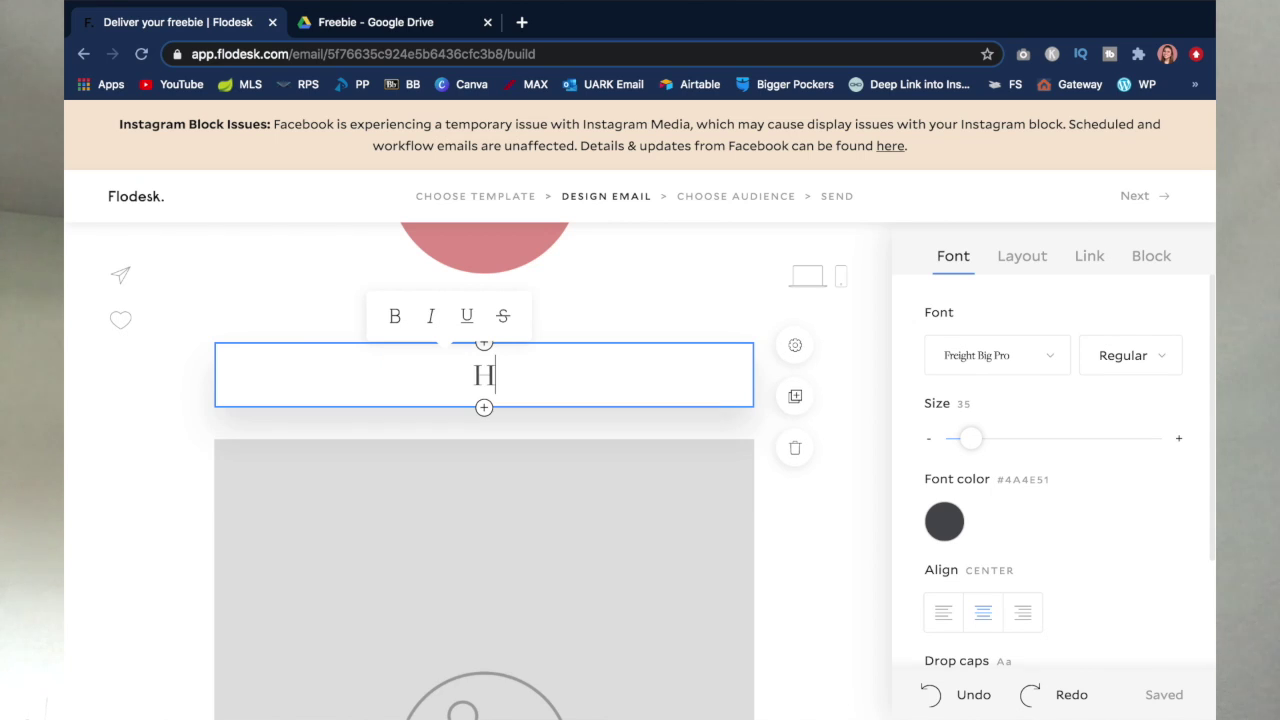
{"action": "type", "text": "ello Lday"}
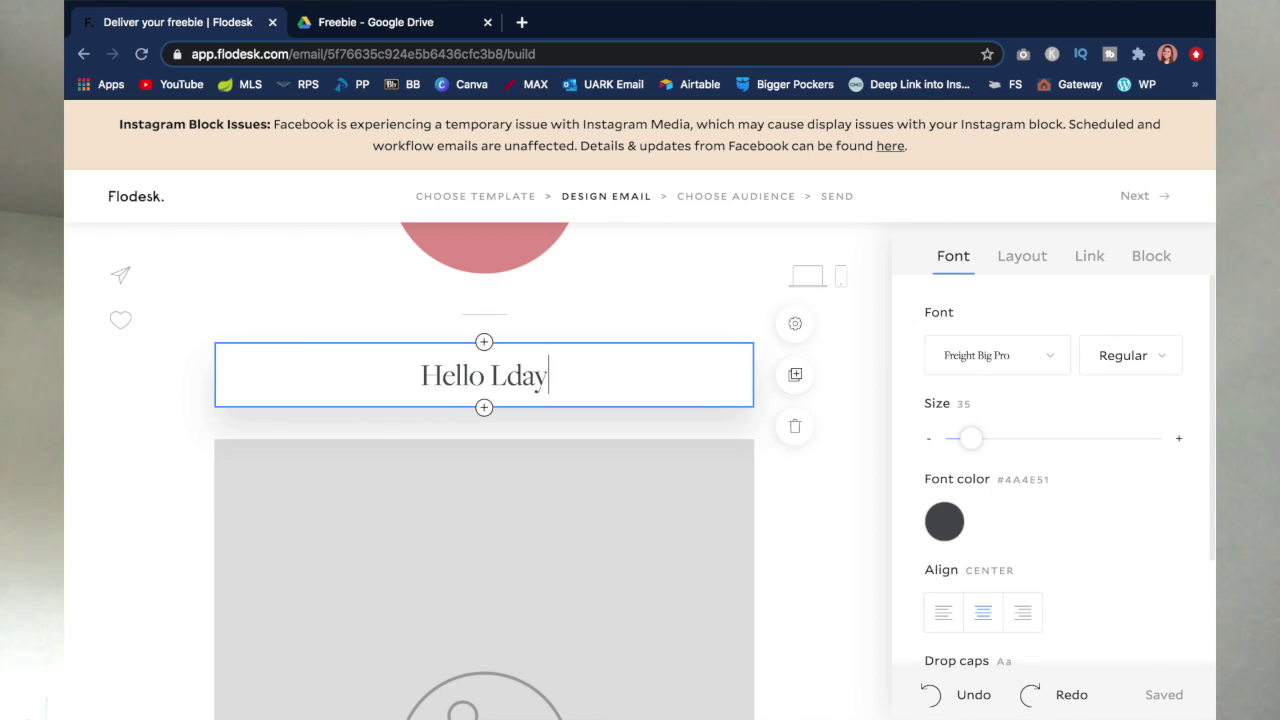
{"action": "key", "text": "BackSpace"}
{"action": "key", "text": "BackSpace"}
{"action": "key", "text": "BackSpace"}
{"action": "key", "text": "BackSpace"}
{"action": "key", "text": "BackSpace"}
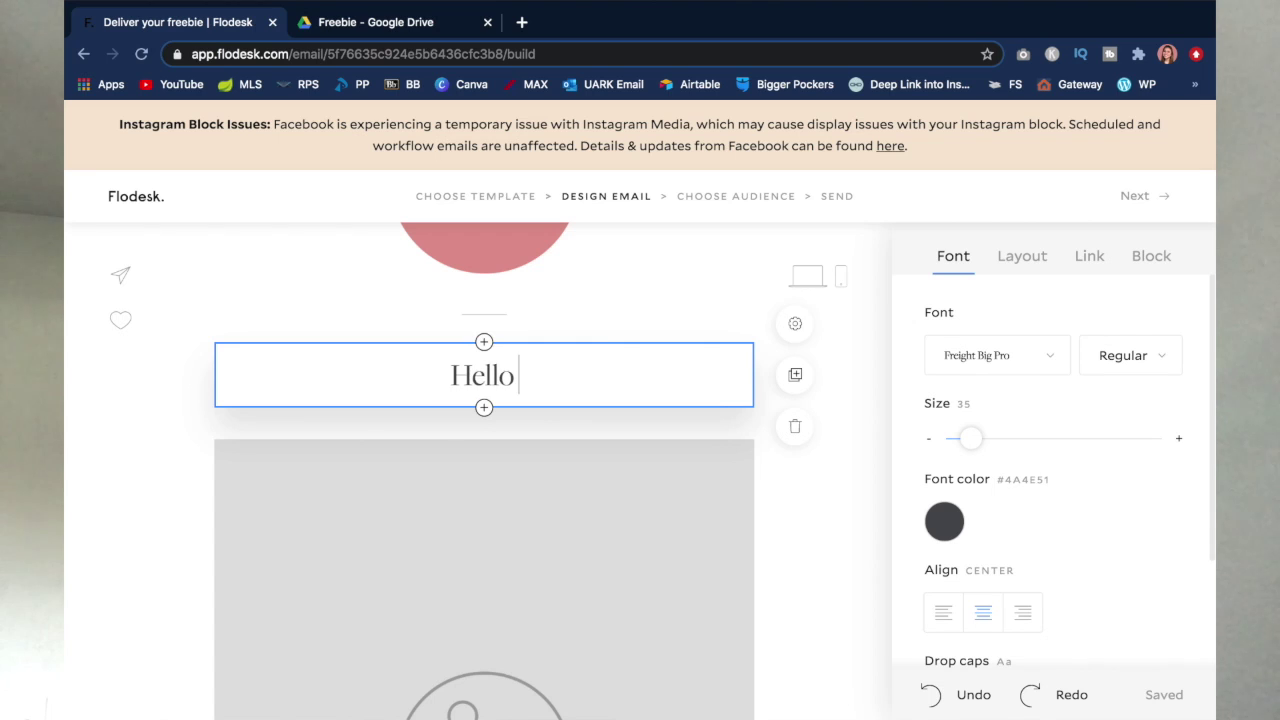
{"action": "key", "text": "BackSpace"}
{"action": "key", "text": "BackSpace"}
{"action": "key", "text": "BackSpace"}
{"action": "key", "text": "BackSpace"}
{"action": "type", "text": "I There"}
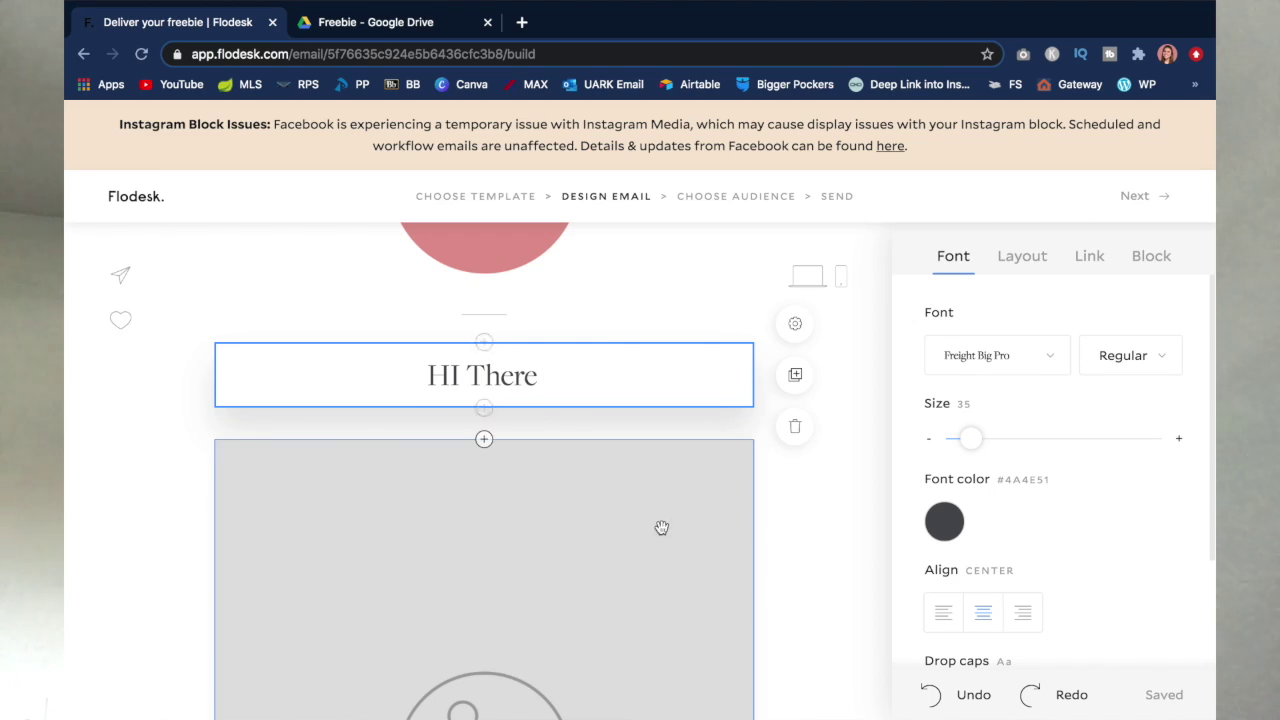
{"action": "left_click", "coordinate": [938, 695]}
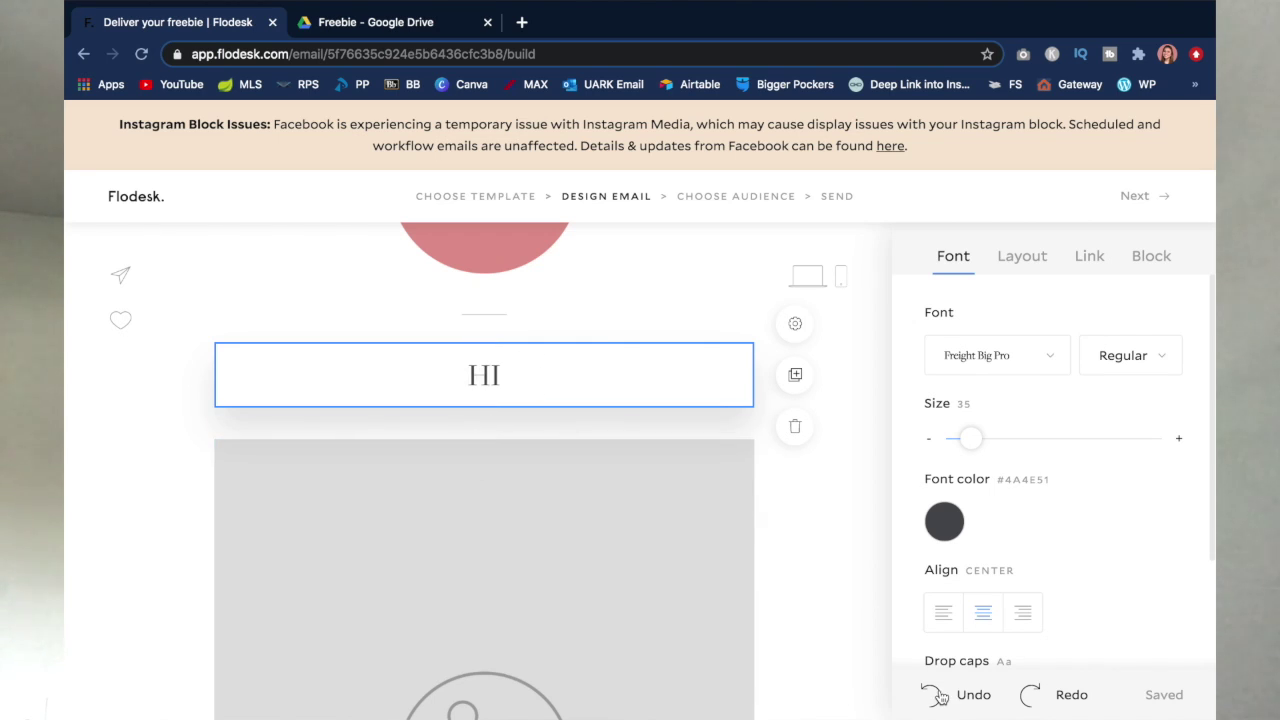
{"action": "left_click", "coordinate": [938, 695]}
{"action": "left_click", "coordinate": [938, 695]}
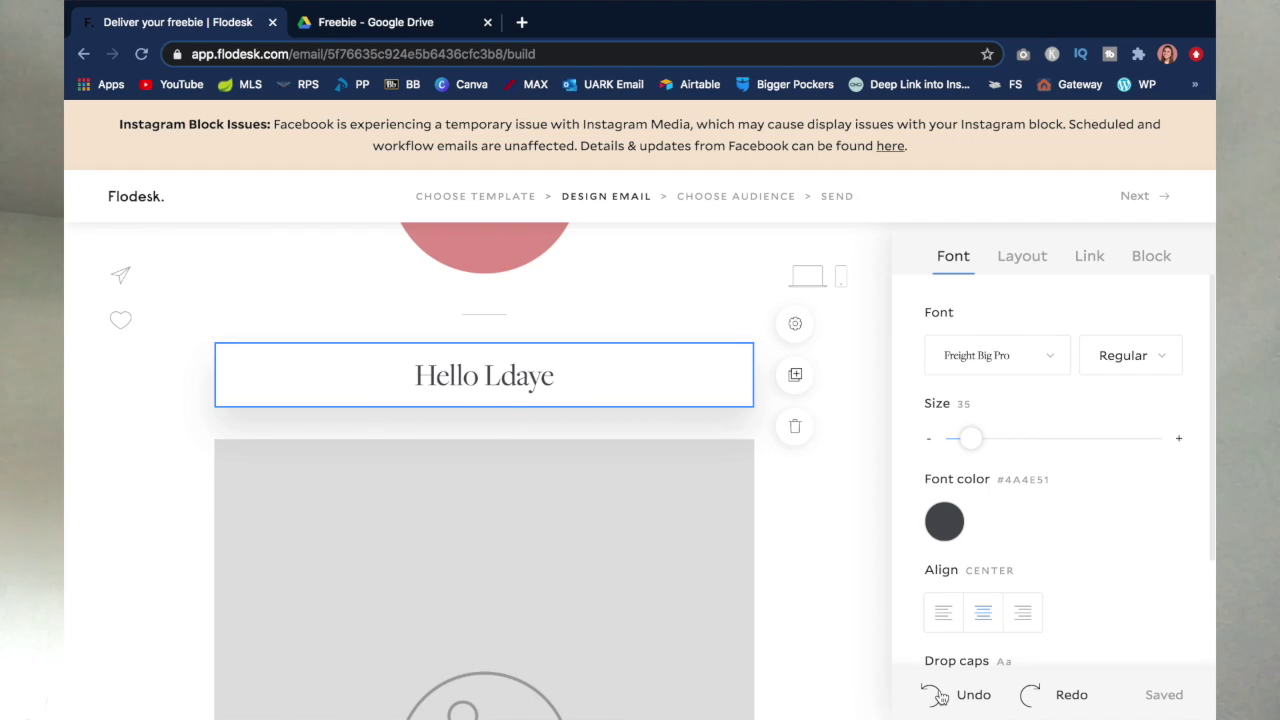
{"action": "left_click", "coordinate": [938, 695]}
{"action": "left_click", "coordinate": [938, 695]}
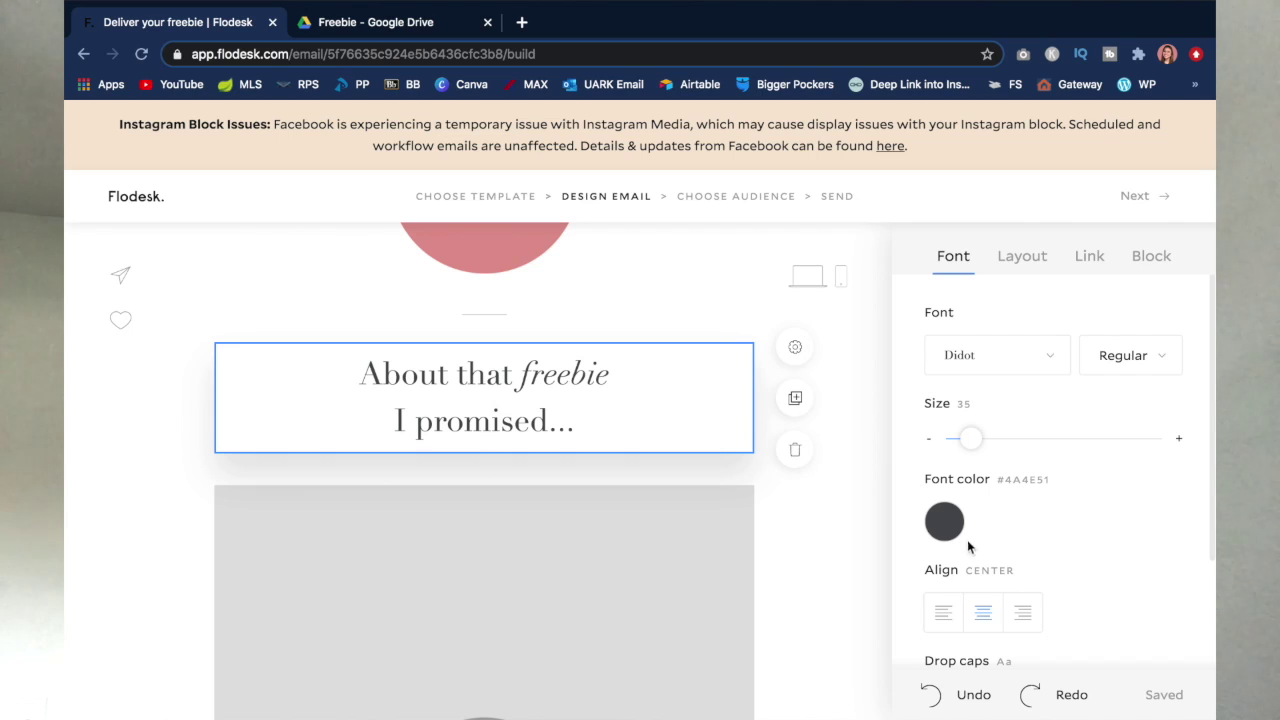
- Center-align the heading, leaving drop caps off after a quick test
{"action": "left_click", "coordinate": [942, 616]}
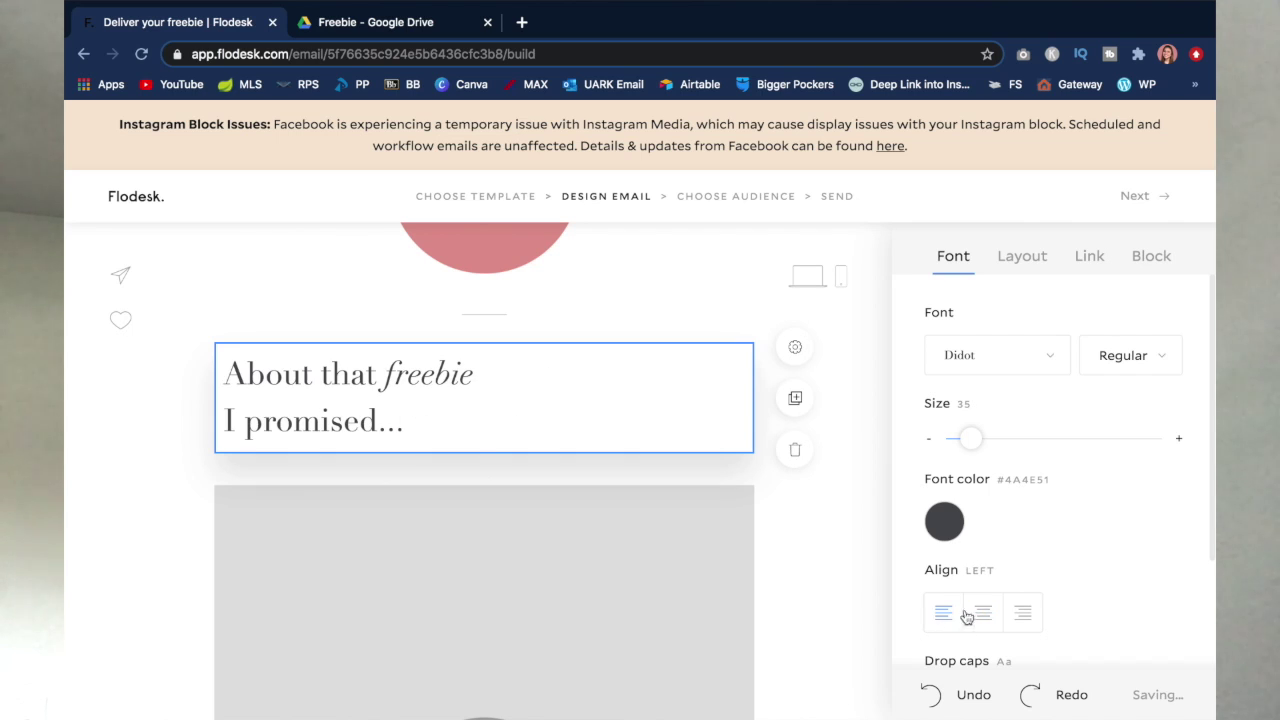
{"action": "left_click", "coordinate": [1022, 614]}
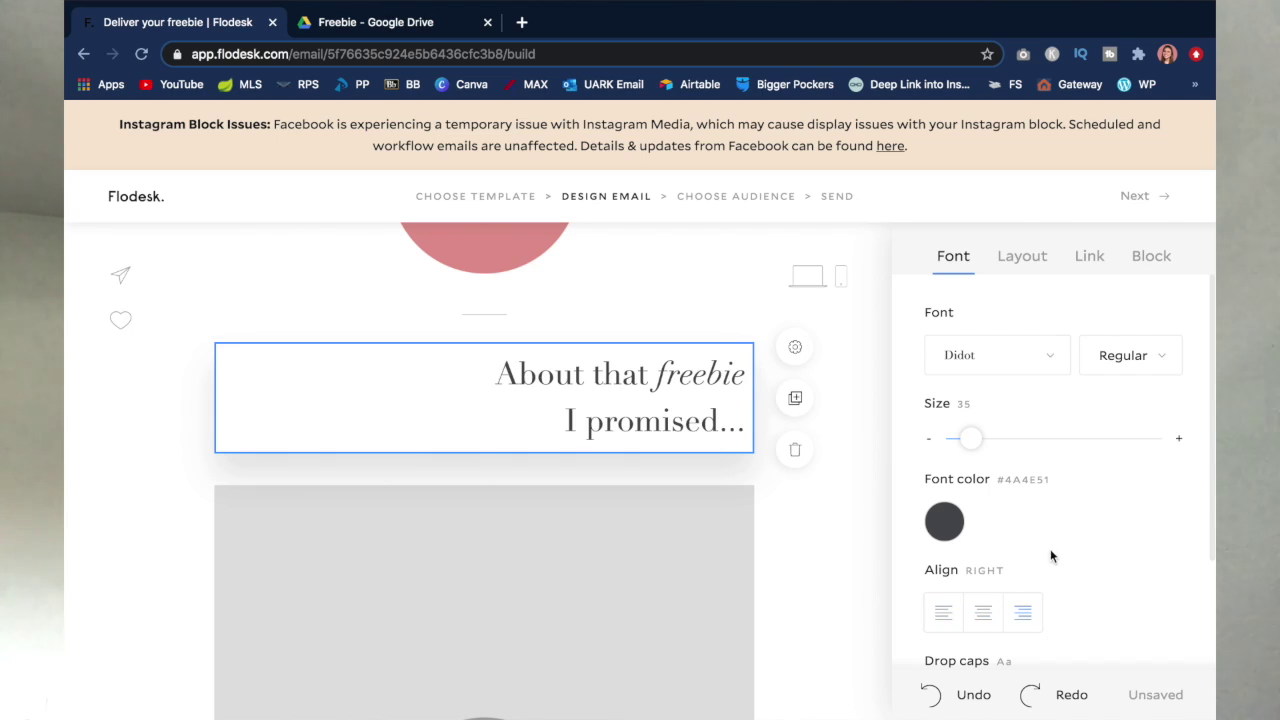
{"action": "left_click", "coordinate": [982, 612]}
{"action": "scroll", "coordinate": [1037, 540], "scroll_direction": "down", "scroll_amount": 1}
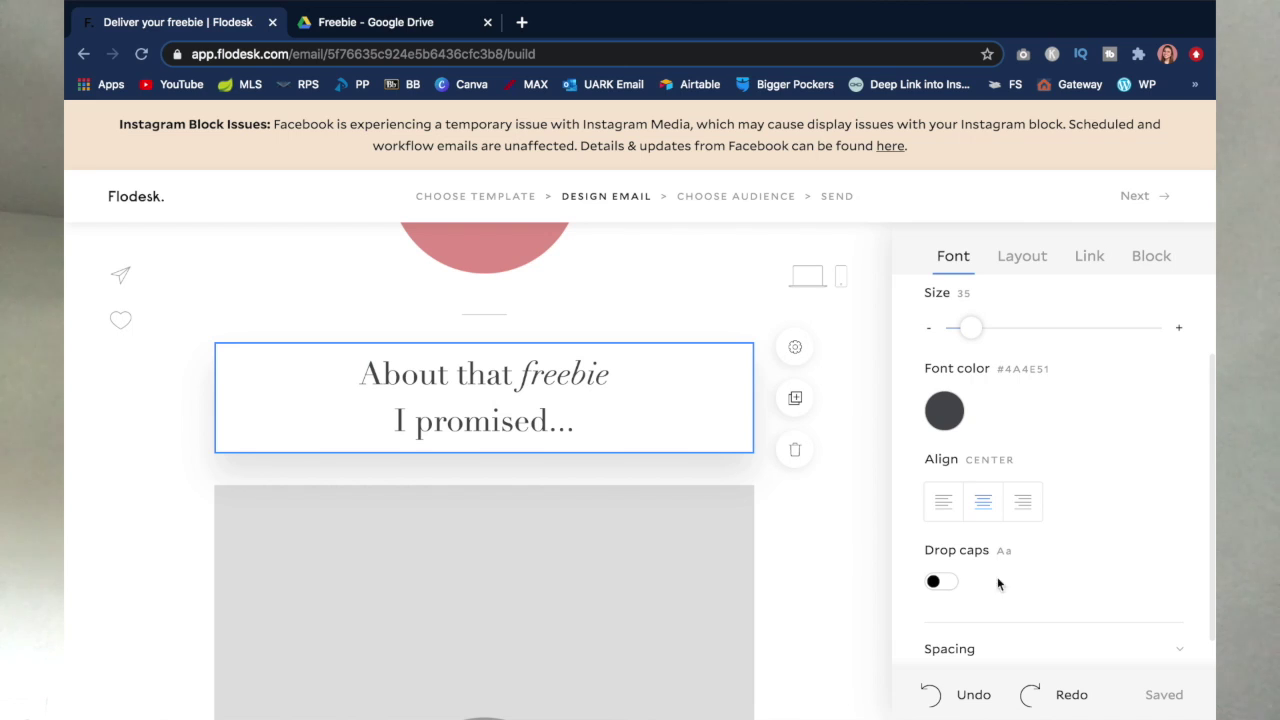
{"action": "left_click", "coordinate": [942, 585]}
{"action": "left_click", "coordinate": [942, 585]}
- Set the heading's line height to 1.9 and letter spacing to 0.8
{"action": "scroll", "coordinate": [1000, 605], "scroll_direction": "down", "scroll_amount": 1}
{"action": "left_click", "coordinate": [1008, 612]}
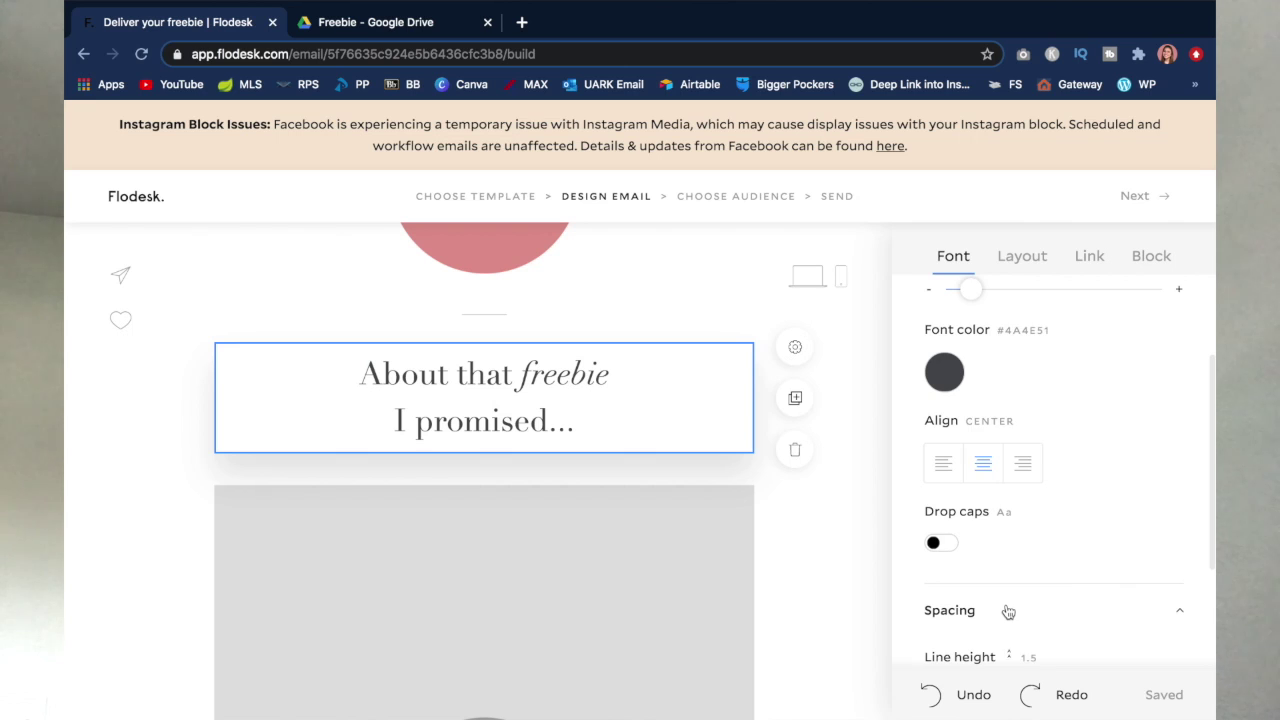
{"action": "scroll", "coordinate": [1008, 612], "scroll_direction": "down", "scroll_amount": 3}
{"action": "mouse_move", "coordinate": [1026, 511]}
{"action": "left_mouse_down"}
{"action": "mouse_move", "coordinate": [994, 513]}
{"action": "mouse_move", "coordinate": [1066, 511]}
{"action": "left_mouse_up"}
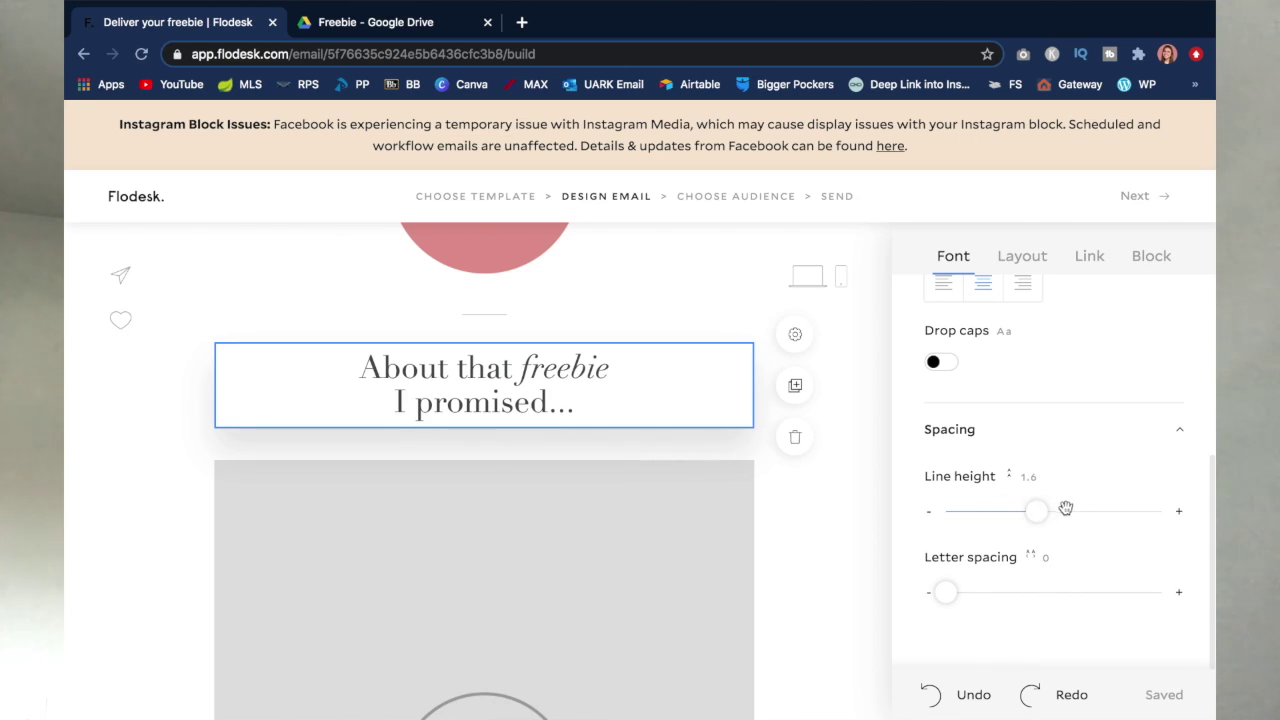
{"action": "mouse_move", "coordinate": [946, 593]}
{"action": "left_mouse_down"}
{"action": "mouse_move", "coordinate": [1007, 590]}
{"action": "mouse_move", "coordinate": [971, 591]}
{"action": "left_mouse_up"}
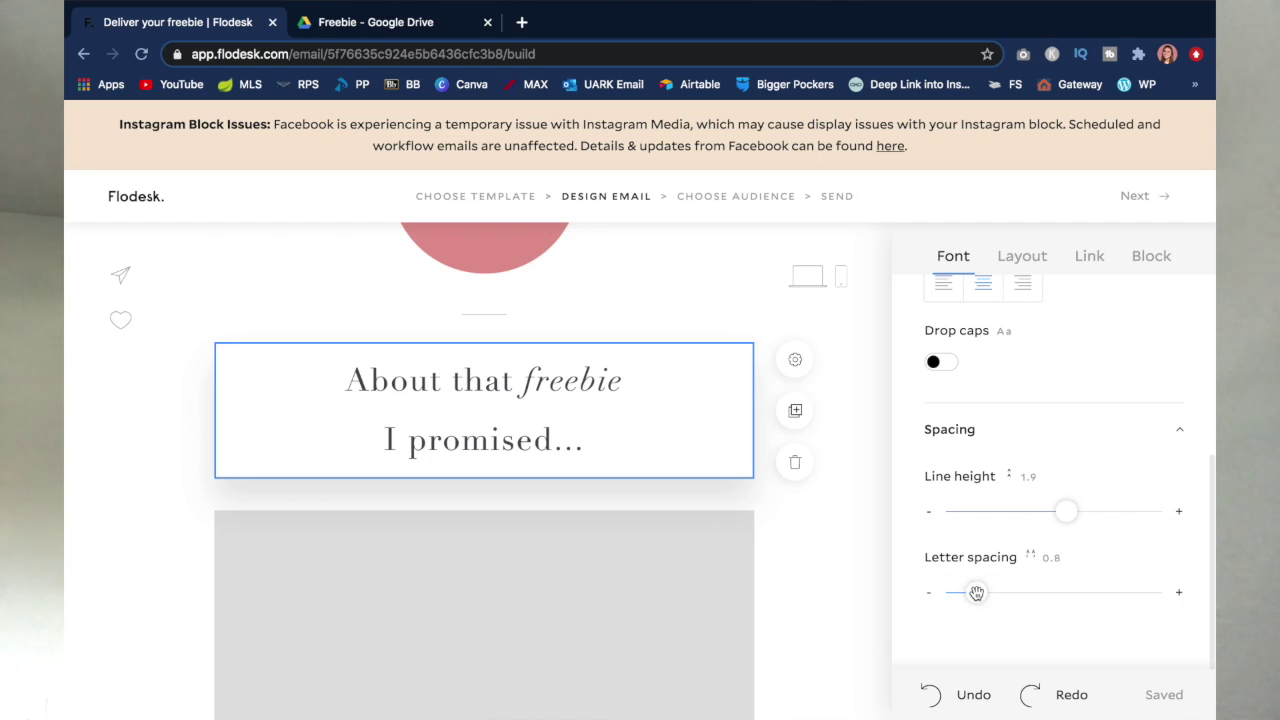
{"action": "scroll", "coordinate": [1005, 360], "scroll_direction": "up", "scroll_amount": 2}
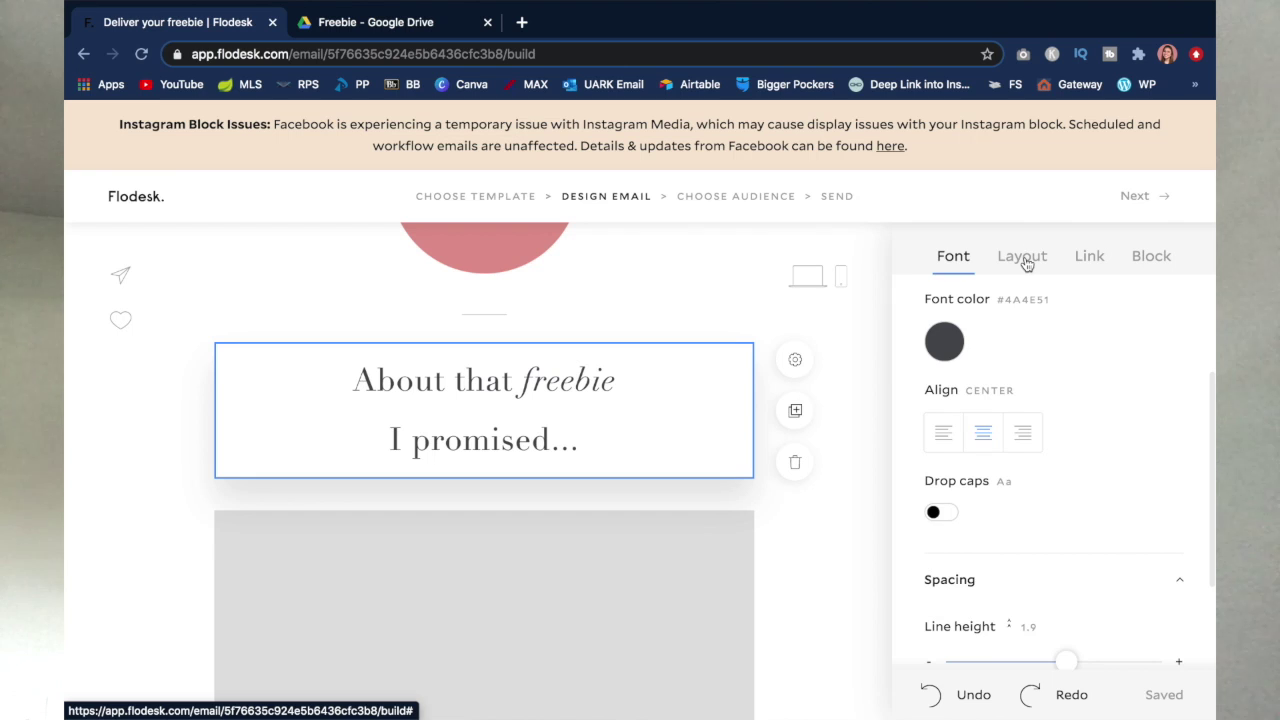
{"action": "left_click", "coordinate": [1022, 256]}
- Scroll through the numbered alternative layout designs for the heading block
{"action": "scroll", "coordinate": [1055, 442], "scroll_direction": "up", "scroll_amount": 1}
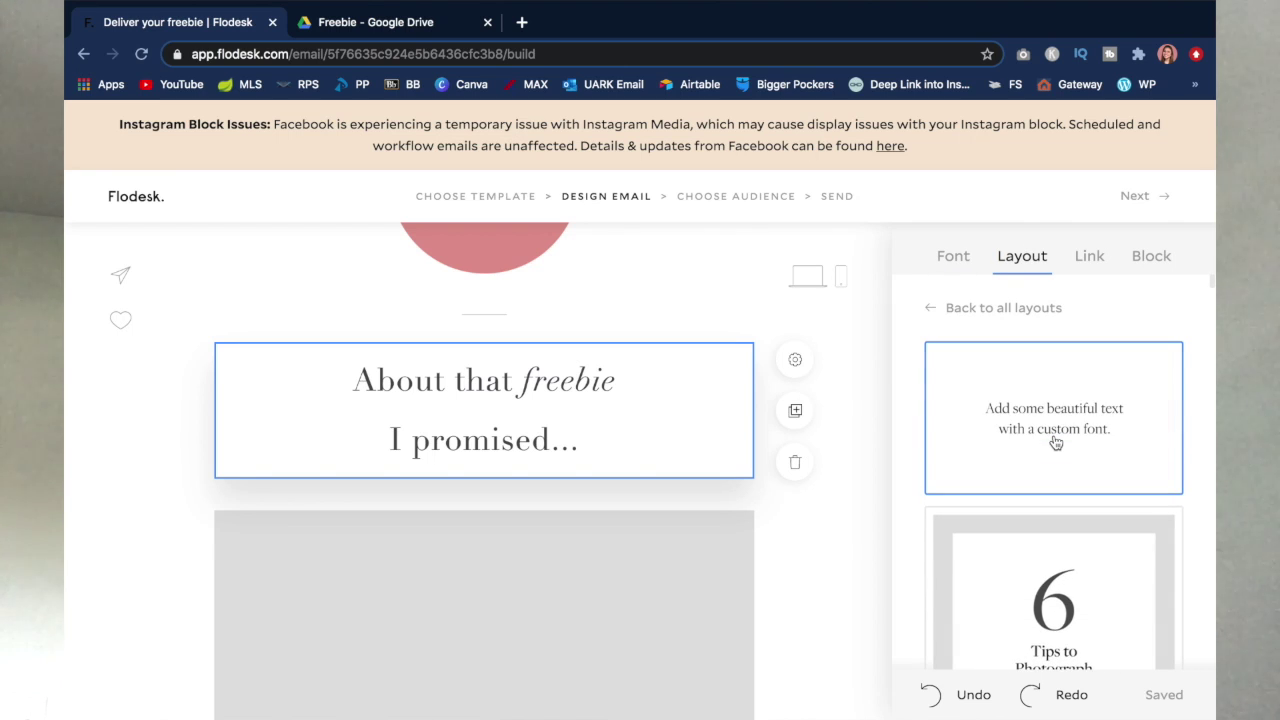
{"action": "scroll", "coordinate": [1055, 442], "scroll_direction": "down", "scroll_amount": 2}
{"action": "scroll", "coordinate": [1055, 442], "scroll_direction": "down", "scroll_amount": 4}
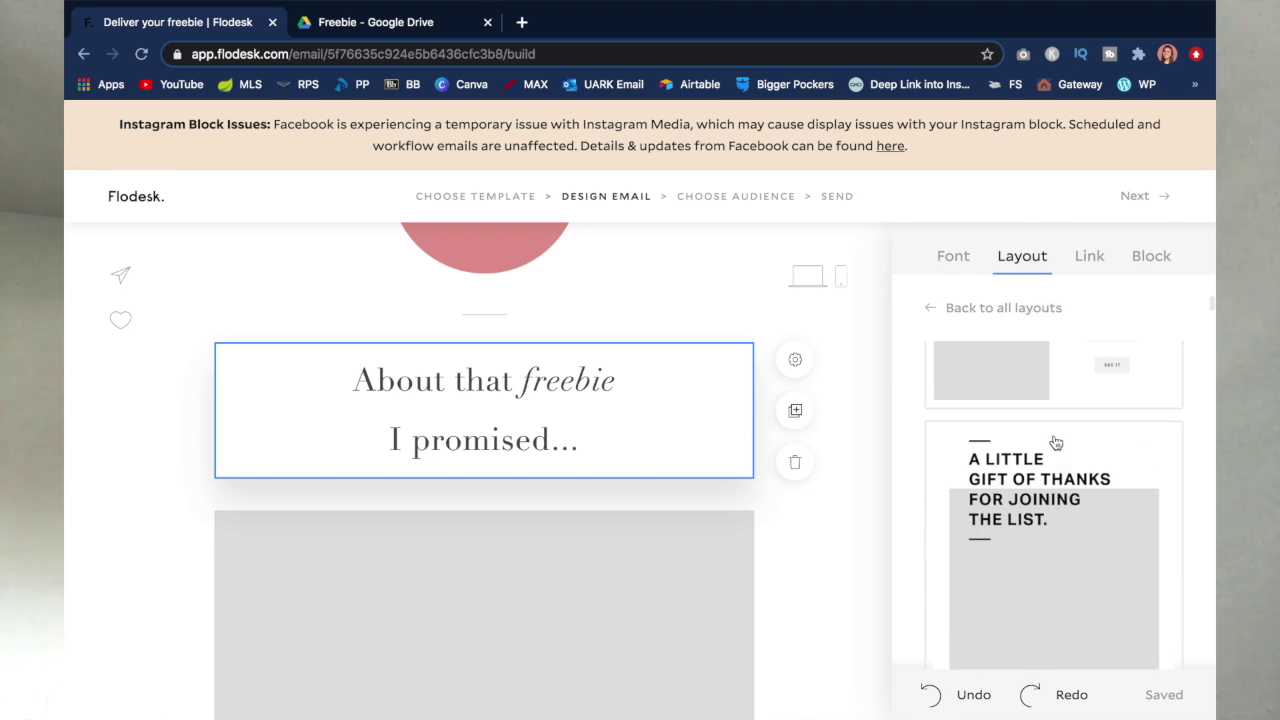
{"action": "scroll", "coordinate": [1055, 442], "scroll_direction": "down", "scroll_amount": 2}
{"action": "scroll", "coordinate": [1056, 443], "scroll_direction": "down", "scroll_amount": 4}
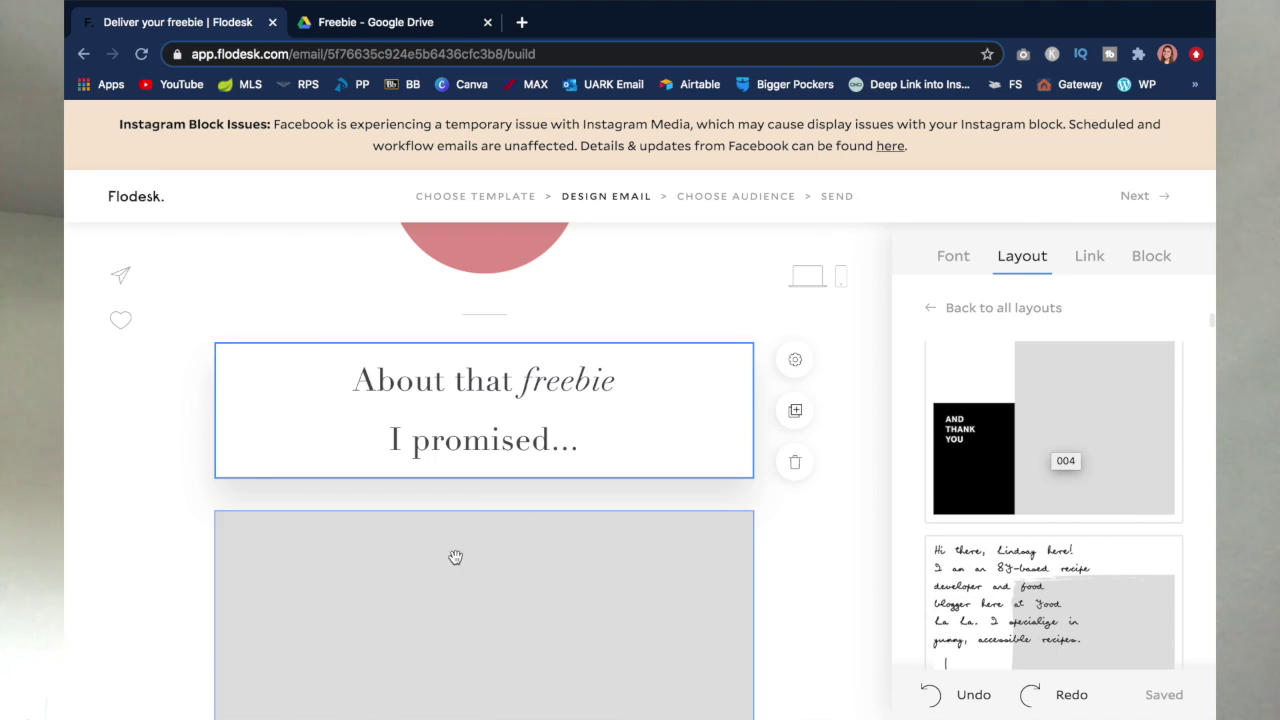
{"action": "scroll", "coordinate": [970, 450], "scroll_direction": "down", "scroll_amount": 1}
{"action": "scroll", "coordinate": [970, 450], "scroll_direction": "down", "scroll_amount": 2}
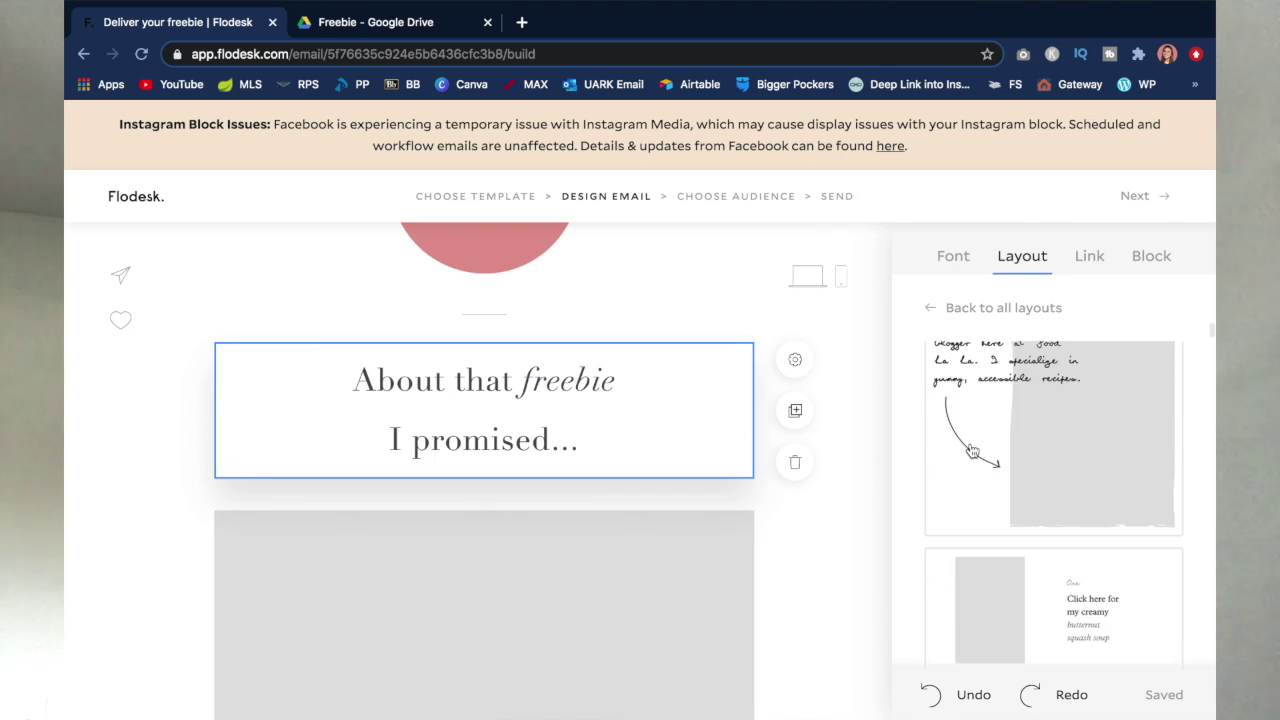
{"action": "scroll", "coordinate": [972, 454], "scroll_direction": "down", "scroll_amount": 2}
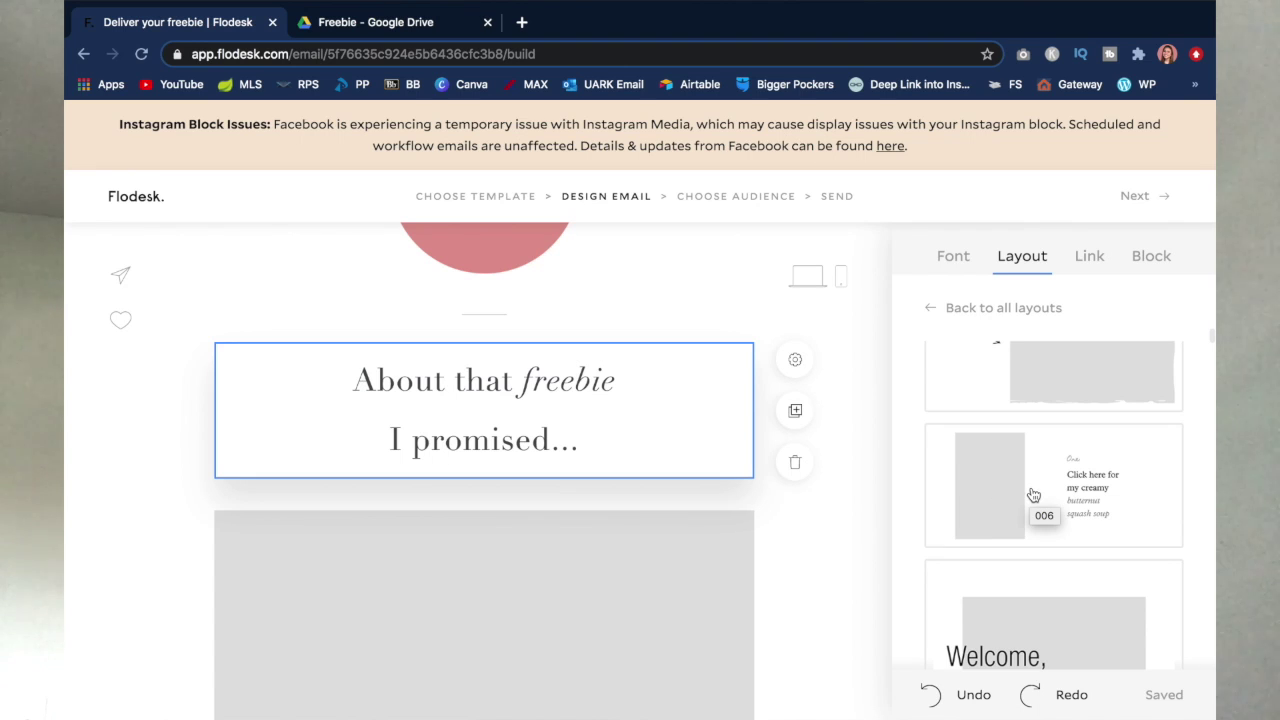
- Select the empty top image placeholder in the email
{"action": "scroll", "coordinate": [674, 477], "scroll_direction": "down", "scroll_amount": 2}
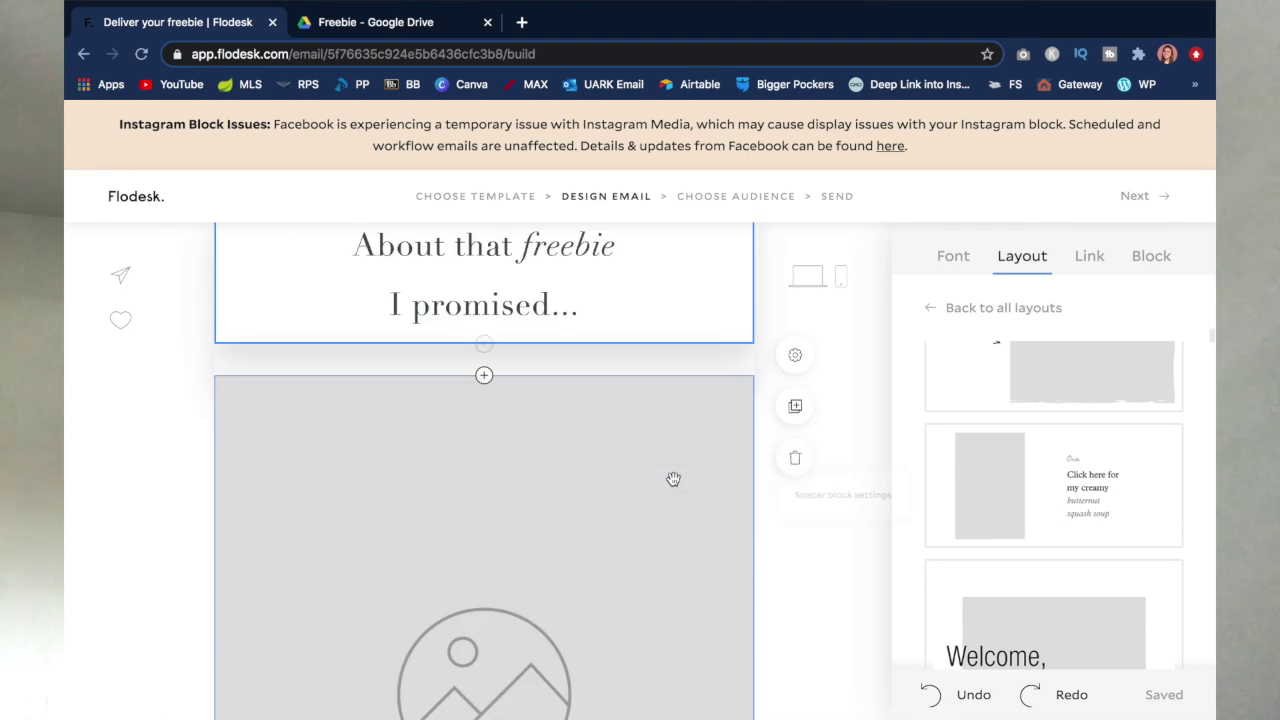
{"action": "scroll", "coordinate": [672, 485], "scroll_direction": "down", "scroll_amount": 1}
{"action": "scroll", "coordinate": [671, 494], "scroll_direction": "down", "scroll_amount": 2}
{"action": "left_click", "coordinate": [671, 494]}
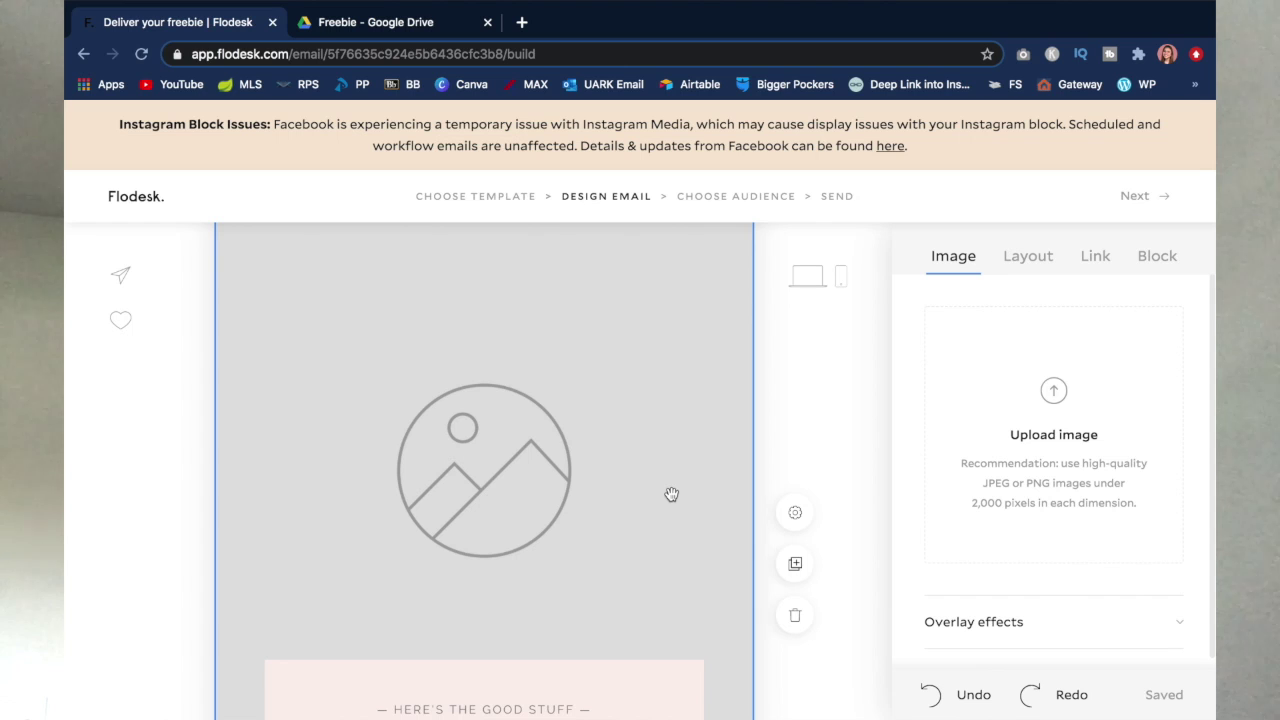
{"action": "scroll", "coordinate": [671, 494], "scroll_direction": "down", "scroll_amount": 1}
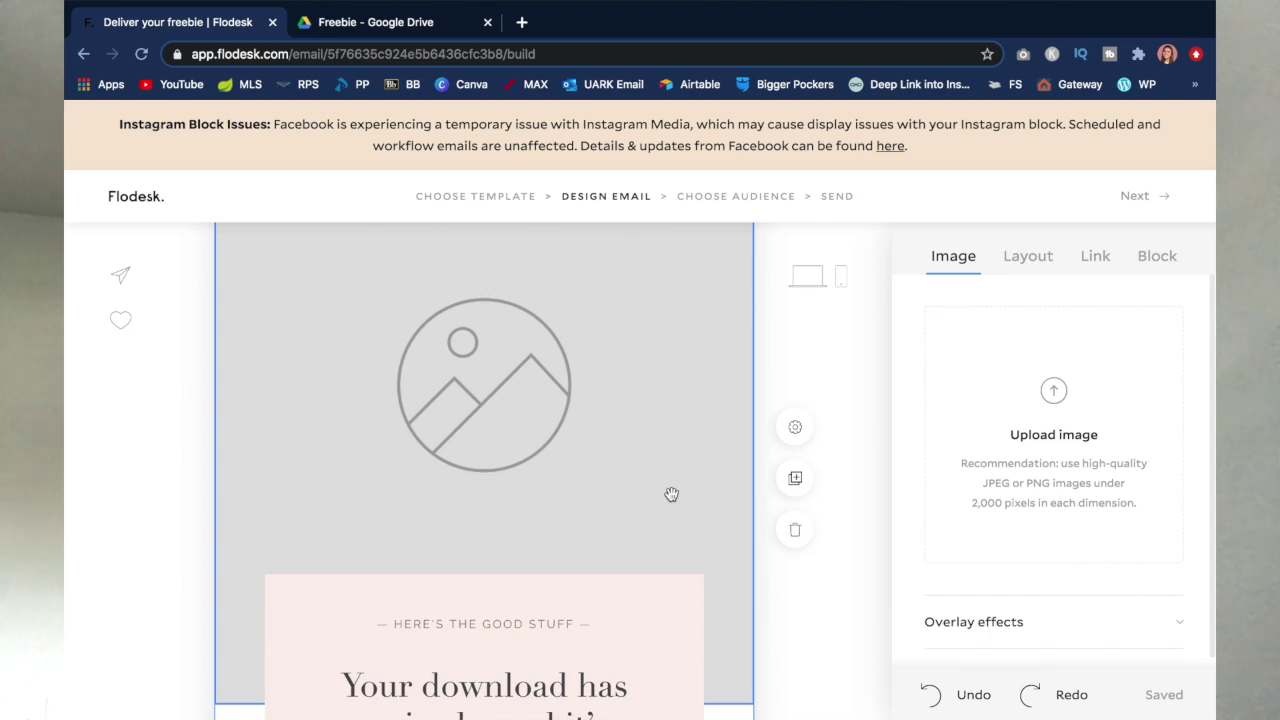
{"action": "scroll", "coordinate": [671, 494], "scroll_direction": "down", "scroll_amount": 4}
{"action": "scroll", "coordinate": [577, 314], "scroll_direction": "down", "scroll_amount": 2}
{"action": "scroll", "coordinate": [586, 371], "scroll_direction": "up", "scroll_amount": 1}
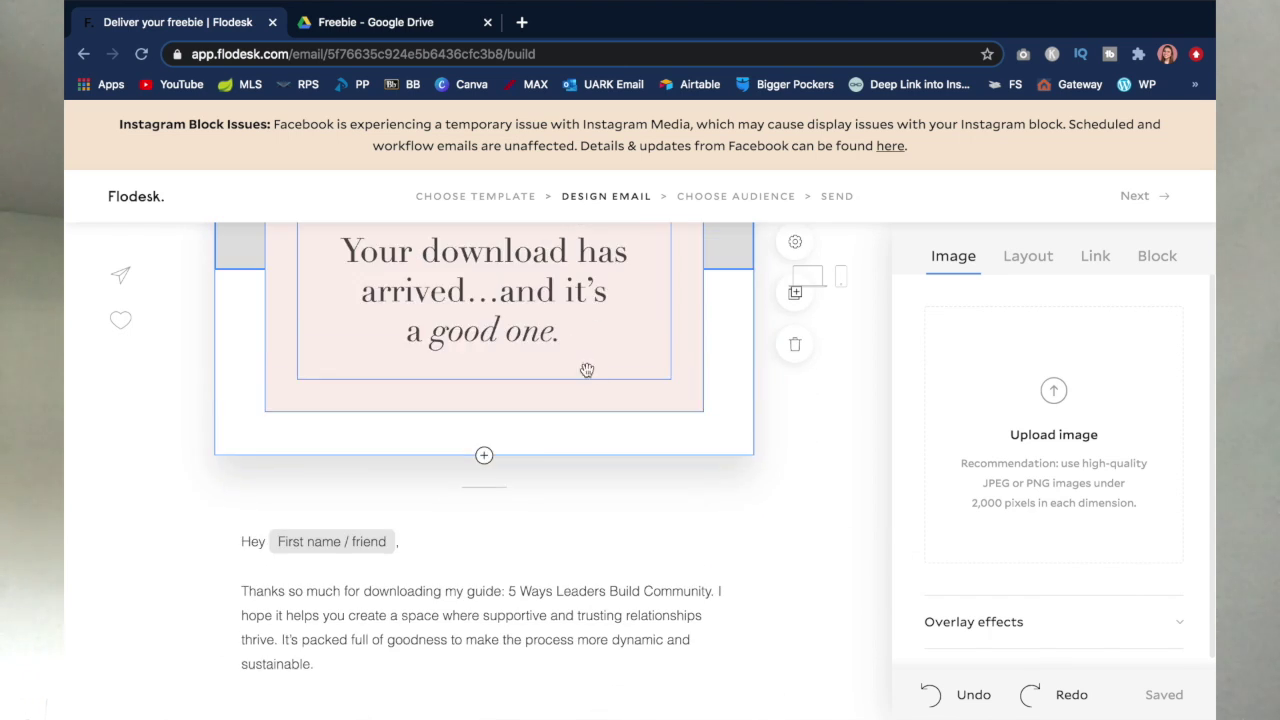
{"action": "scroll", "coordinate": [591, 378], "scroll_direction": "up", "scroll_amount": 4}
{"action": "scroll", "coordinate": [591, 378], "scroll_direction": "down", "scroll_amount": 2}
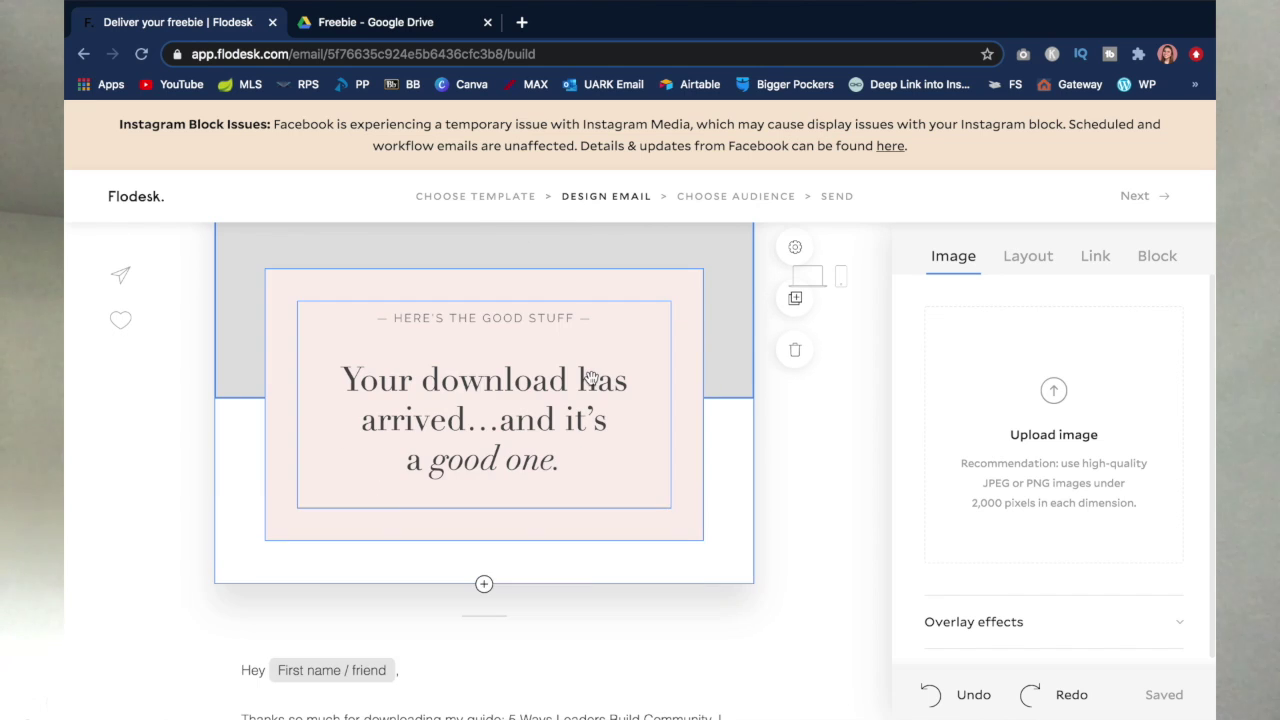
{"action": "scroll", "coordinate": [591, 378], "scroll_direction": "down", "scroll_amount": 2}
{"action": "scroll", "coordinate": [591, 380], "scroll_direction": "up", "scroll_amount": 1}
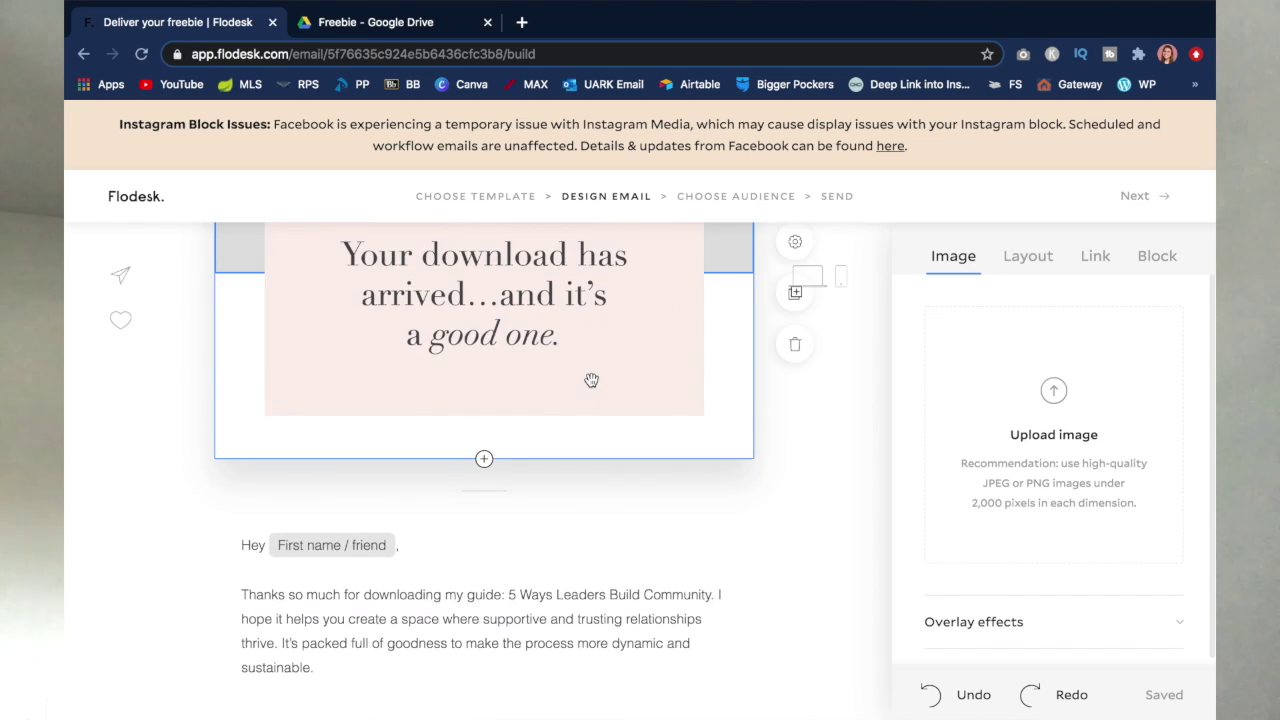
{"action": "scroll", "coordinate": [591, 380], "scroll_direction": "up", "scroll_amount": 1}
{"action": "scroll", "coordinate": [591, 380], "scroll_direction": "up", "scroll_amount": 1}
{"action": "scroll", "coordinate": [591, 380], "scroll_direction": "up", "scroll_amount": 2}
{"action": "scroll", "coordinate": [591, 380], "scroll_direction": "up", "scroll_amount": 1}
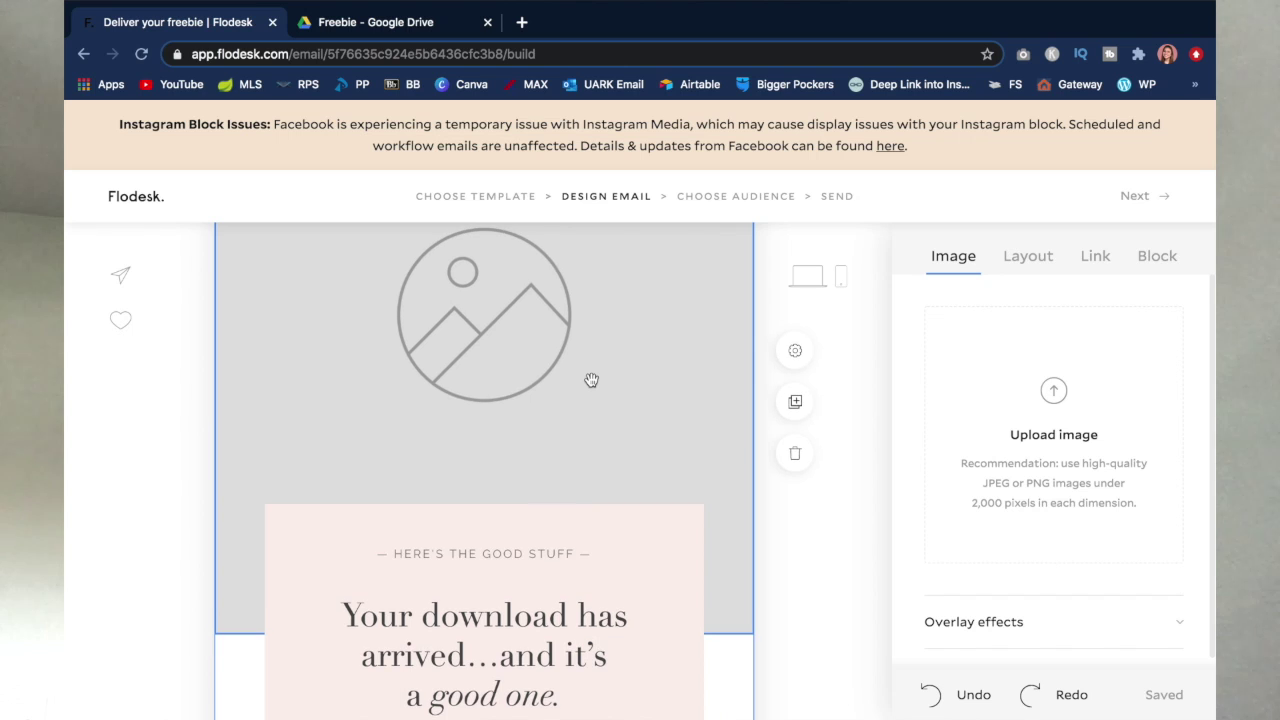
{"action": "scroll", "coordinate": [591, 380], "scroll_direction": "up", "scroll_amount": 1}
- Upload the pink Manifest Your Hustle PNG from Downloads into the image block
{"action": "left_click", "coordinate": [1054, 391]}
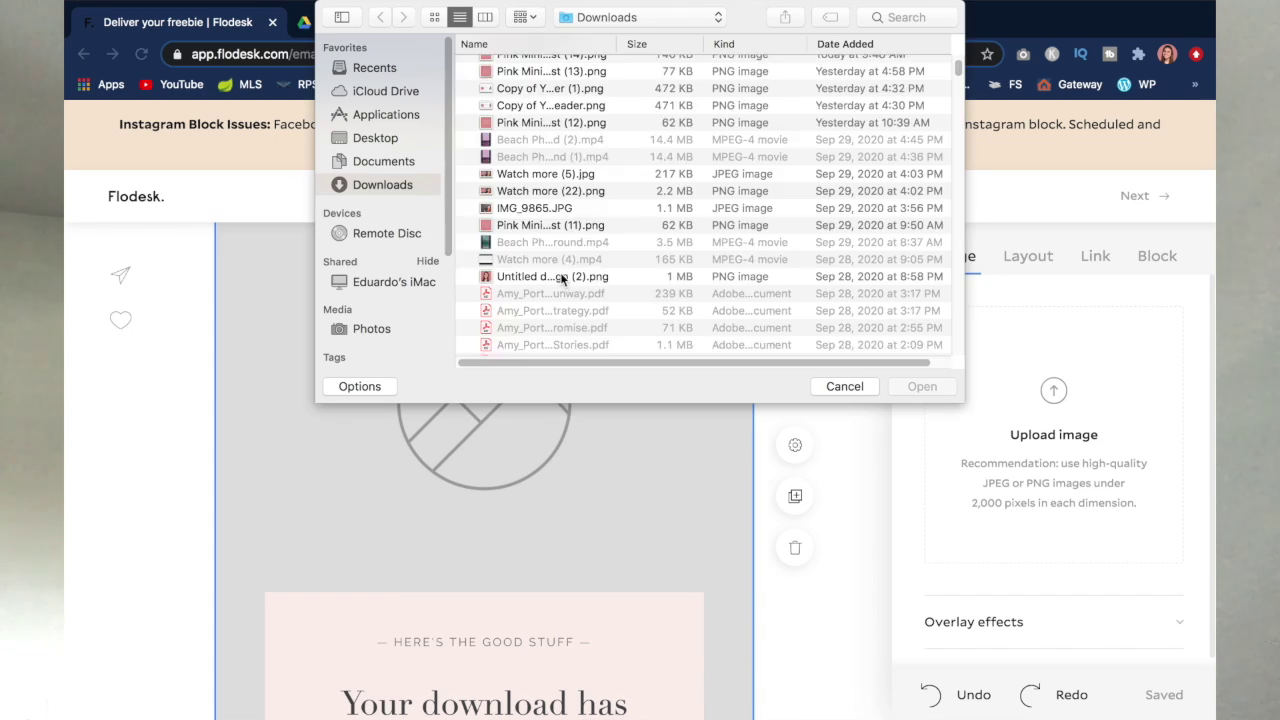
{"action": "scroll", "coordinate": [560, 272], "scroll_direction": "down", "scroll_amount": 3}
{"action": "scroll", "coordinate": [560, 272], "scroll_direction": "down", "scroll_amount": 2}
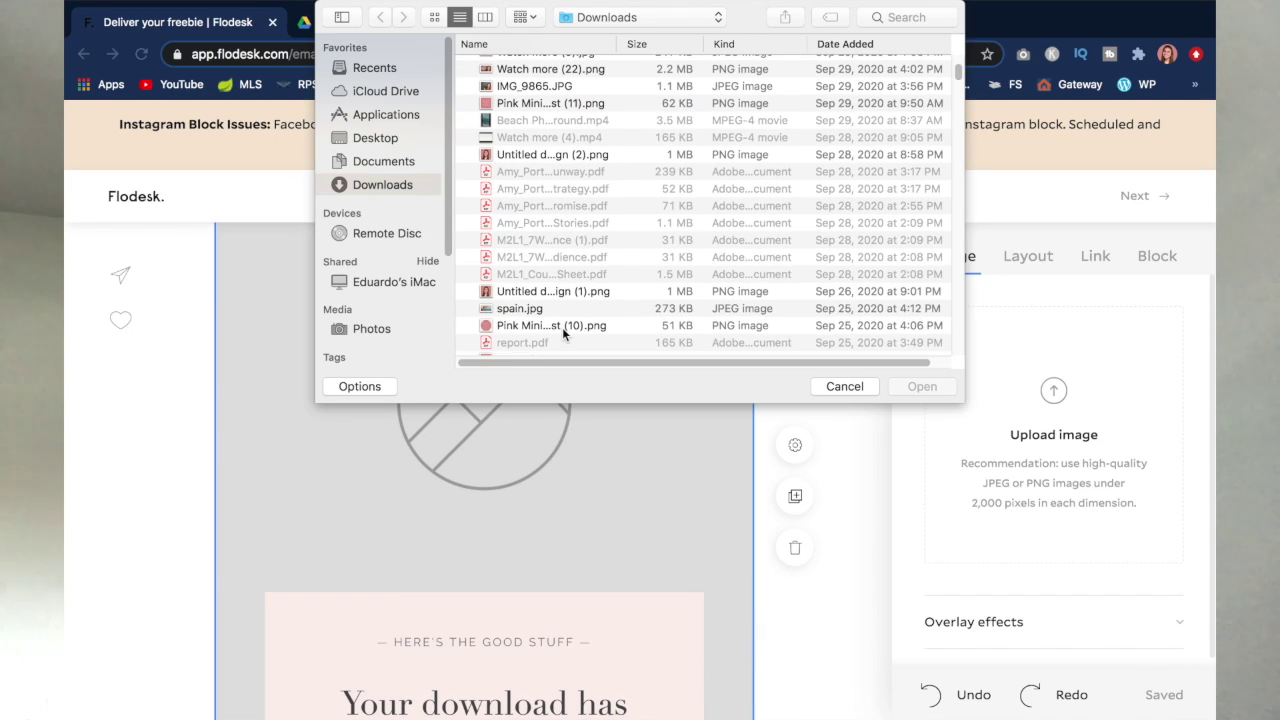
{"action": "left_click", "coordinate": [562, 326]}
{"action": "left_click", "coordinate": [916, 389]}
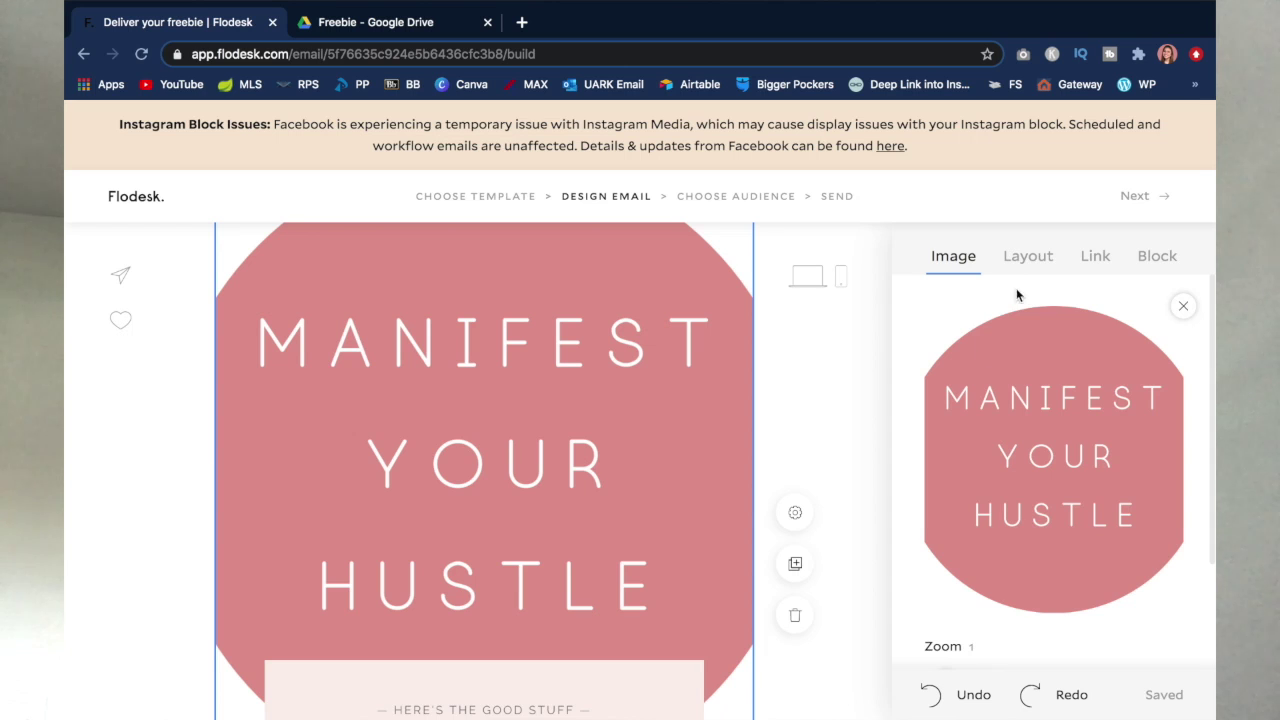
- Try the testimonial, 25% off and The Backpack layouts on the image block
{"action": "left_click", "coordinate": [1026, 258]}
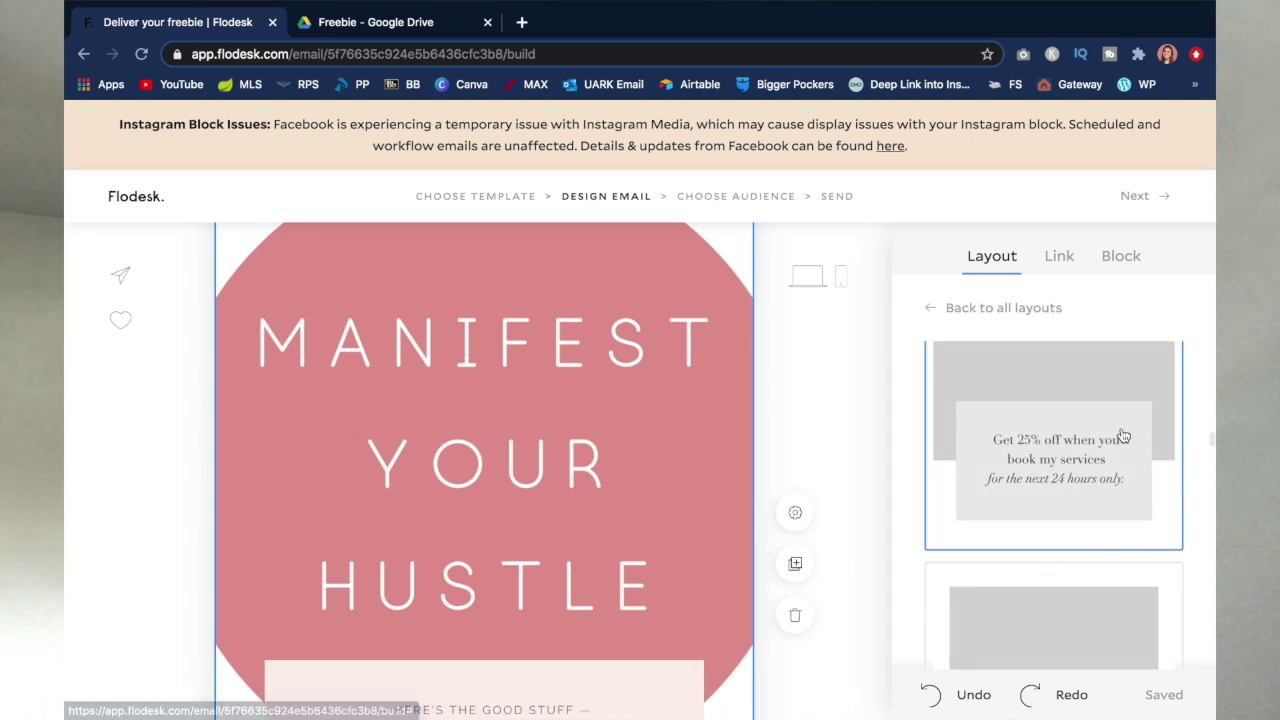
{"action": "scroll", "coordinate": [1098, 550], "scroll_direction": "down", "scroll_amount": 2}
{"action": "scroll", "coordinate": [1094, 527], "scroll_direction": "down", "scroll_amount": 2}
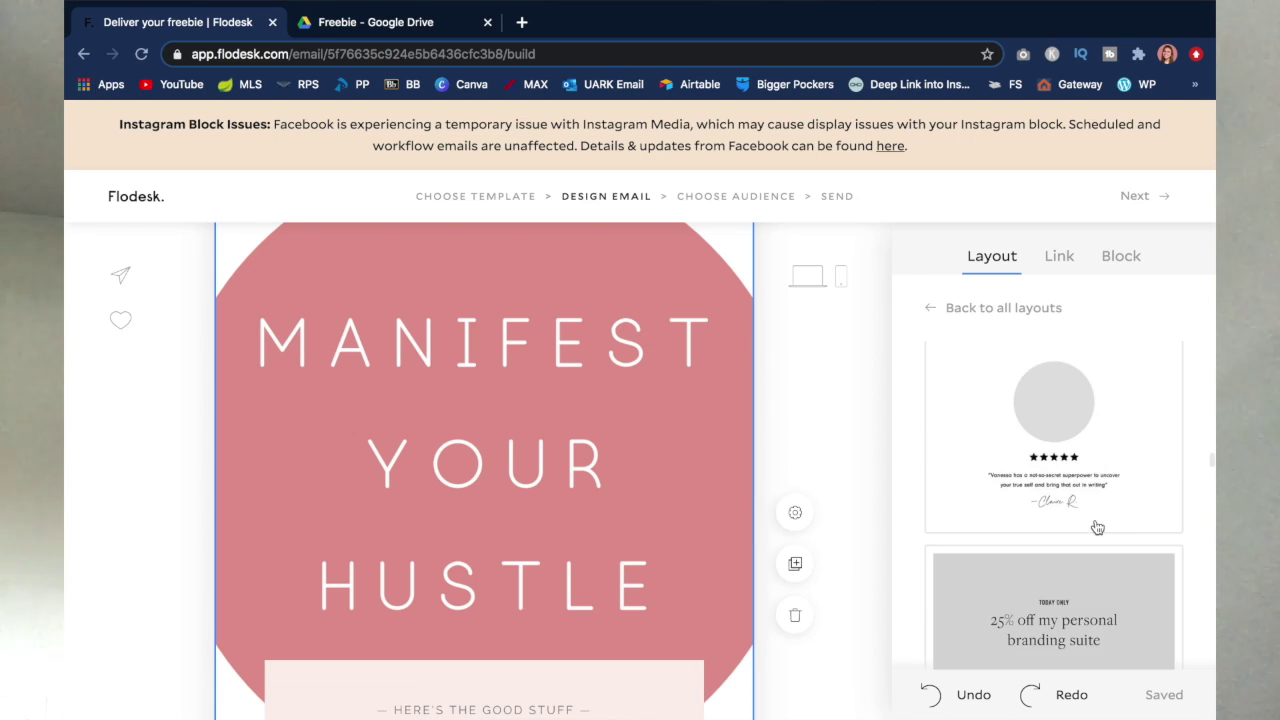
{"action": "left_click", "coordinate": [1060, 416]}
{"action": "scroll", "coordinate": [1060, 416], "scroll_direction": "down", "scroll_amount": 1}
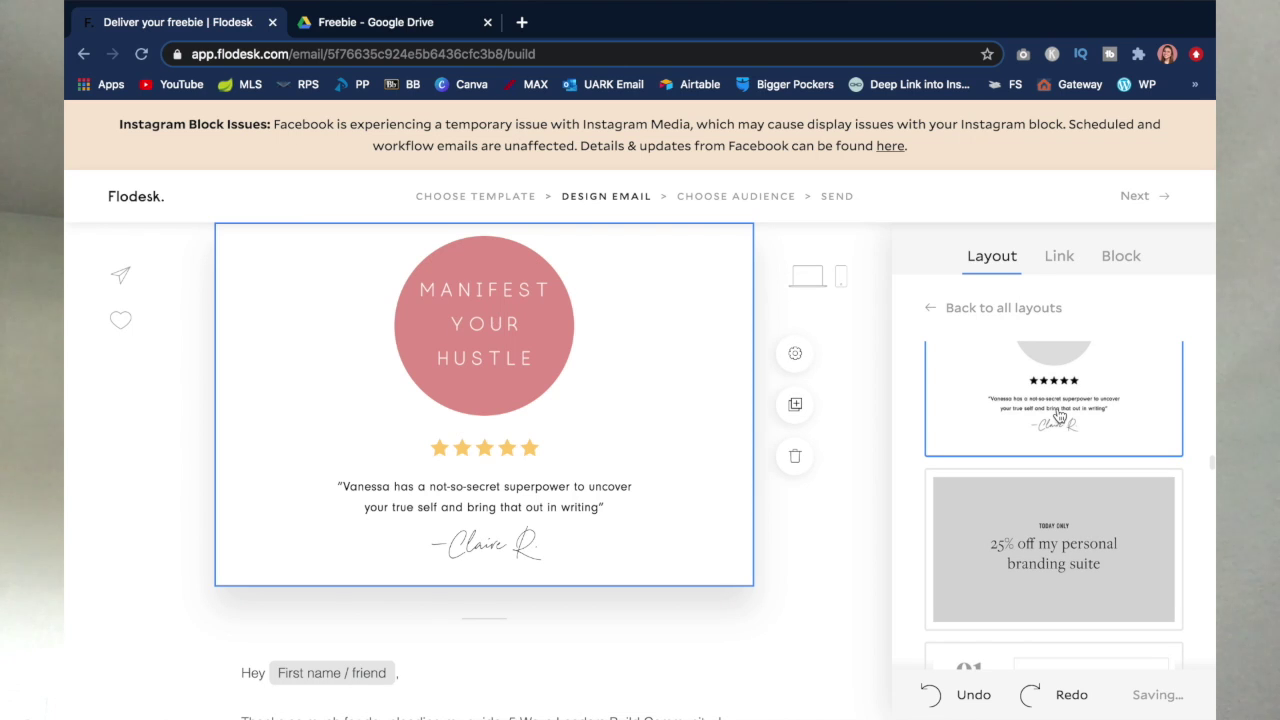
{"action": "left_click", "coordinate": [1082, 530]}
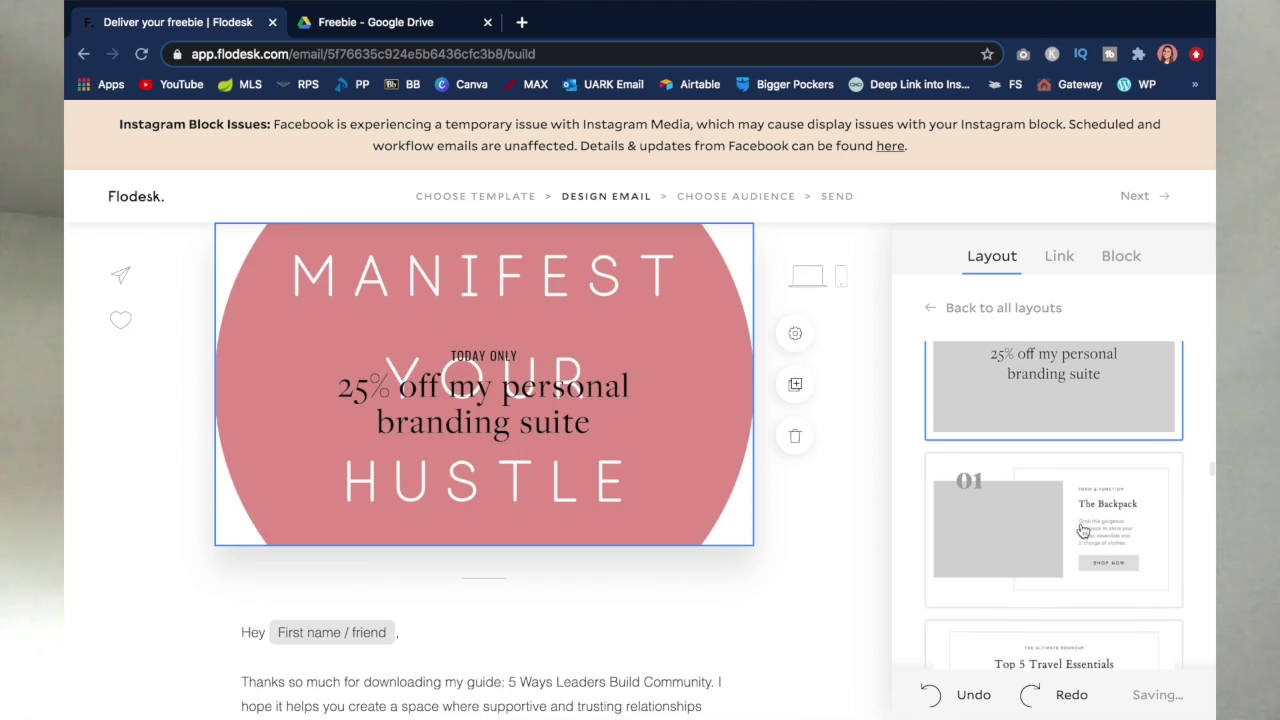
{"action": "left_click", "coordinate": [1075, 540]}
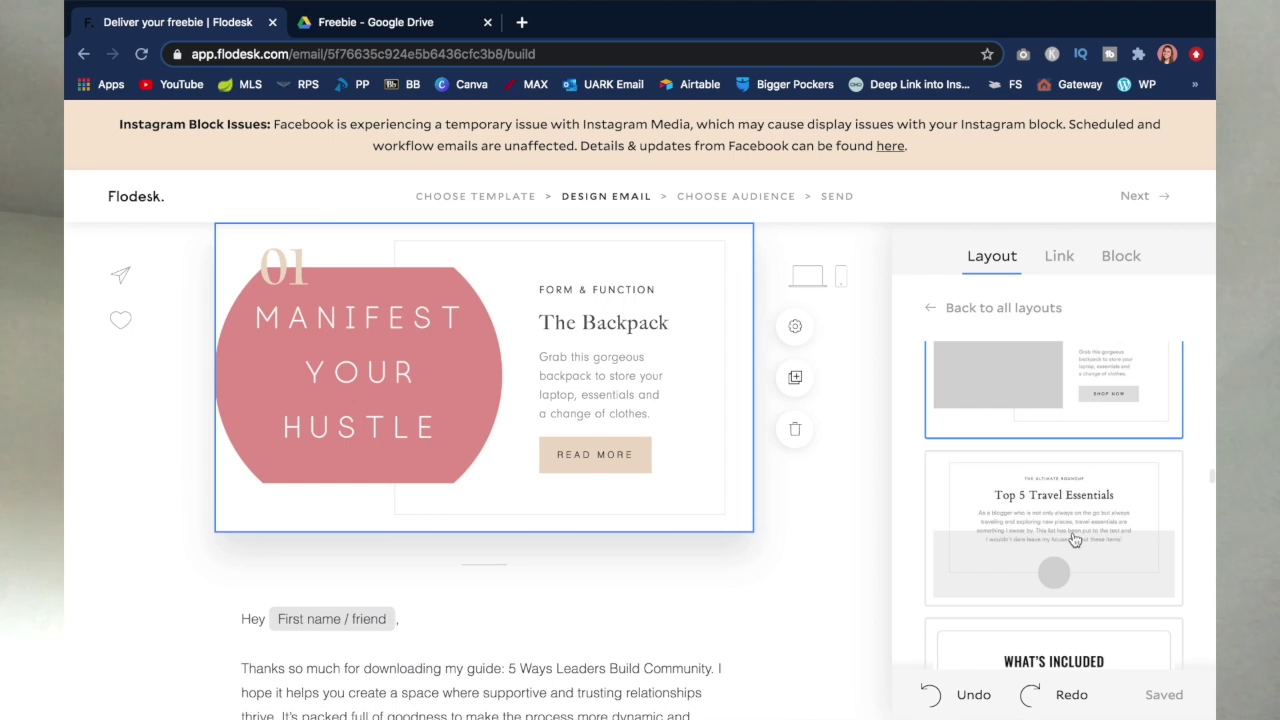
- Undo the layout changes to restore the large Manifest Your Hustle image
{"action": "left_click", "coordinate": [970, 696]}
{"action": "left_click", "coordinate": [970, 696]}
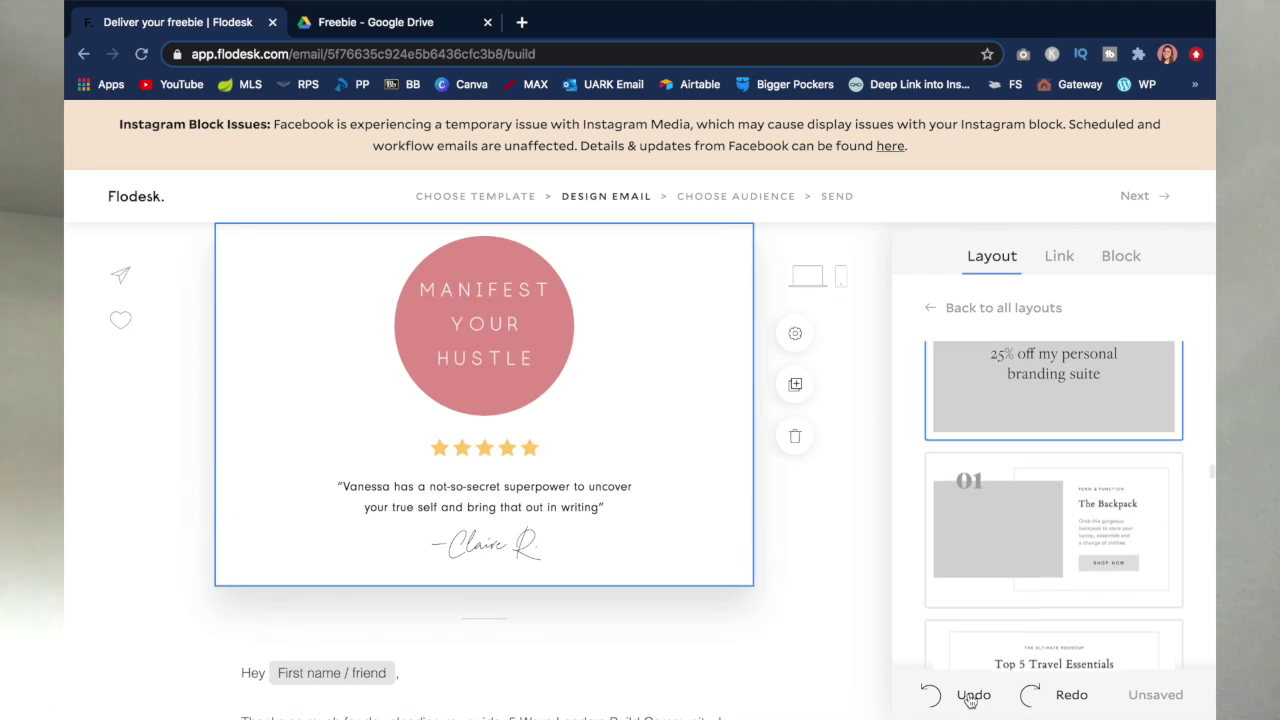
{"action": "left_click", "coordinate": [970, 696]}
{"action": "left_click", "coordinate": [970, 696]}
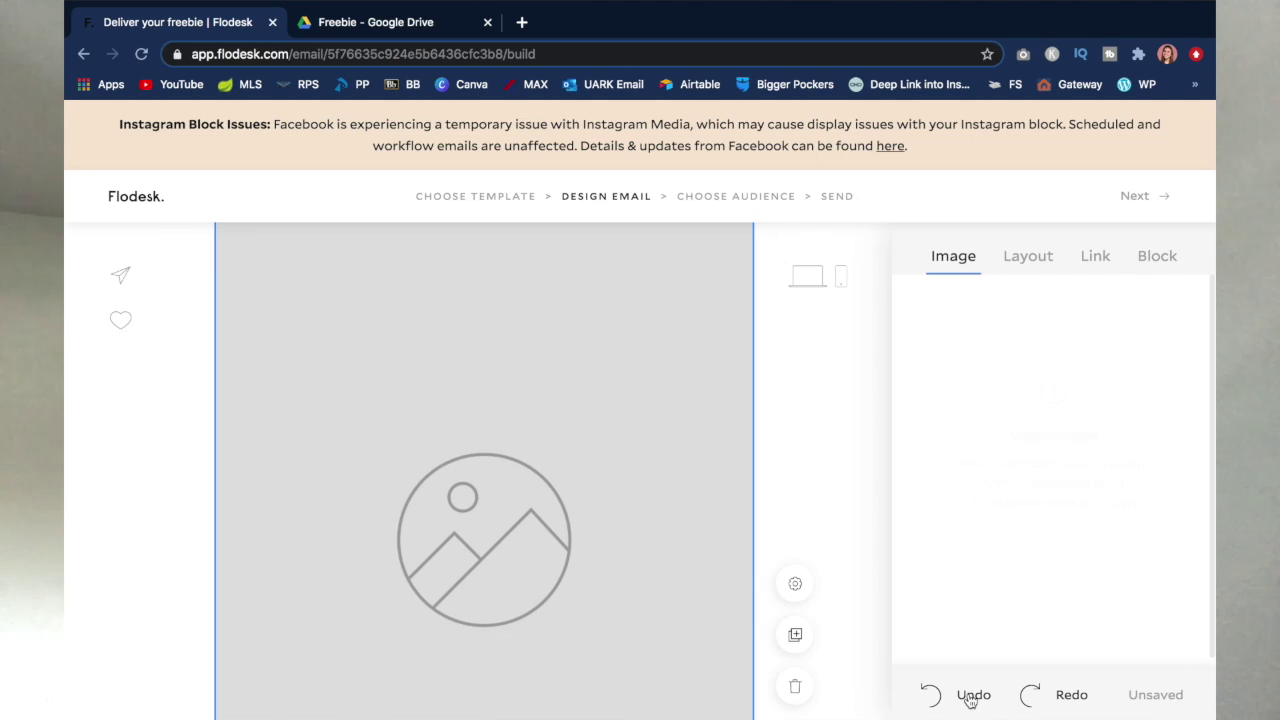
{"action": "left_click", "coordinate": [970, 696]}
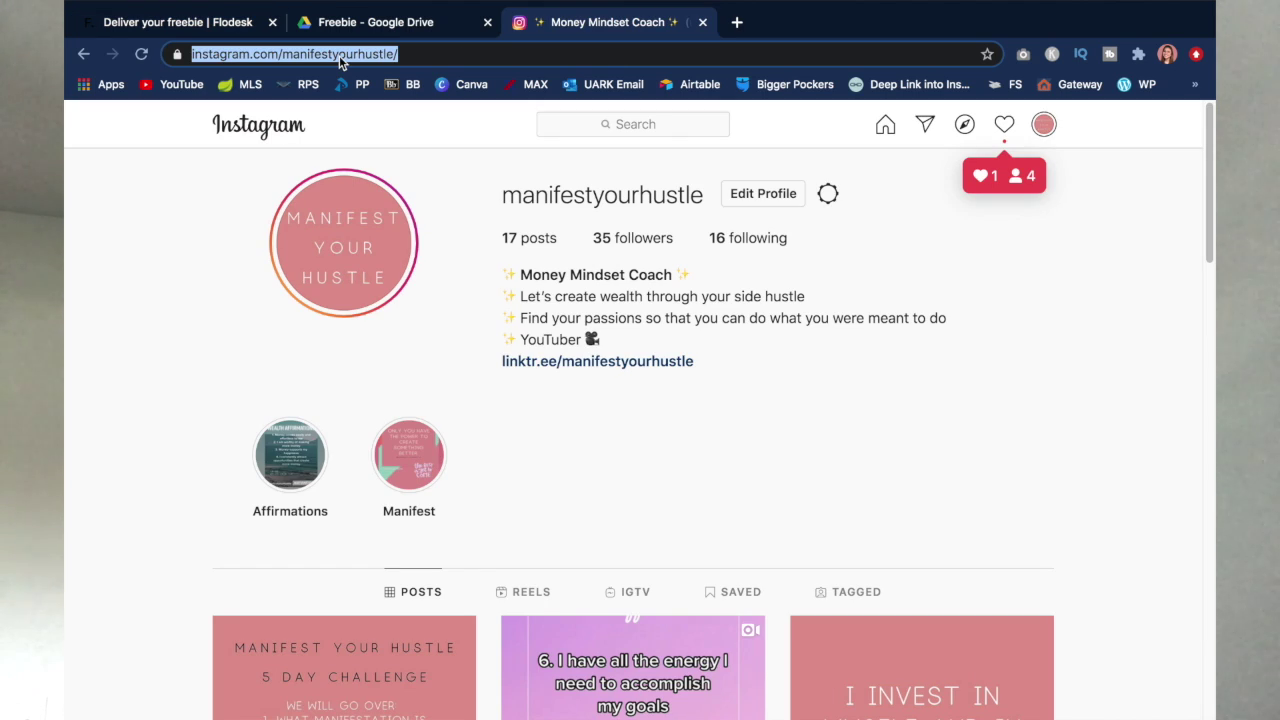
- Link the Manifest Your Hustle image to the Instagram profile and show its padding settings
{"action": "left_click", "coordinate": [199, 21]}
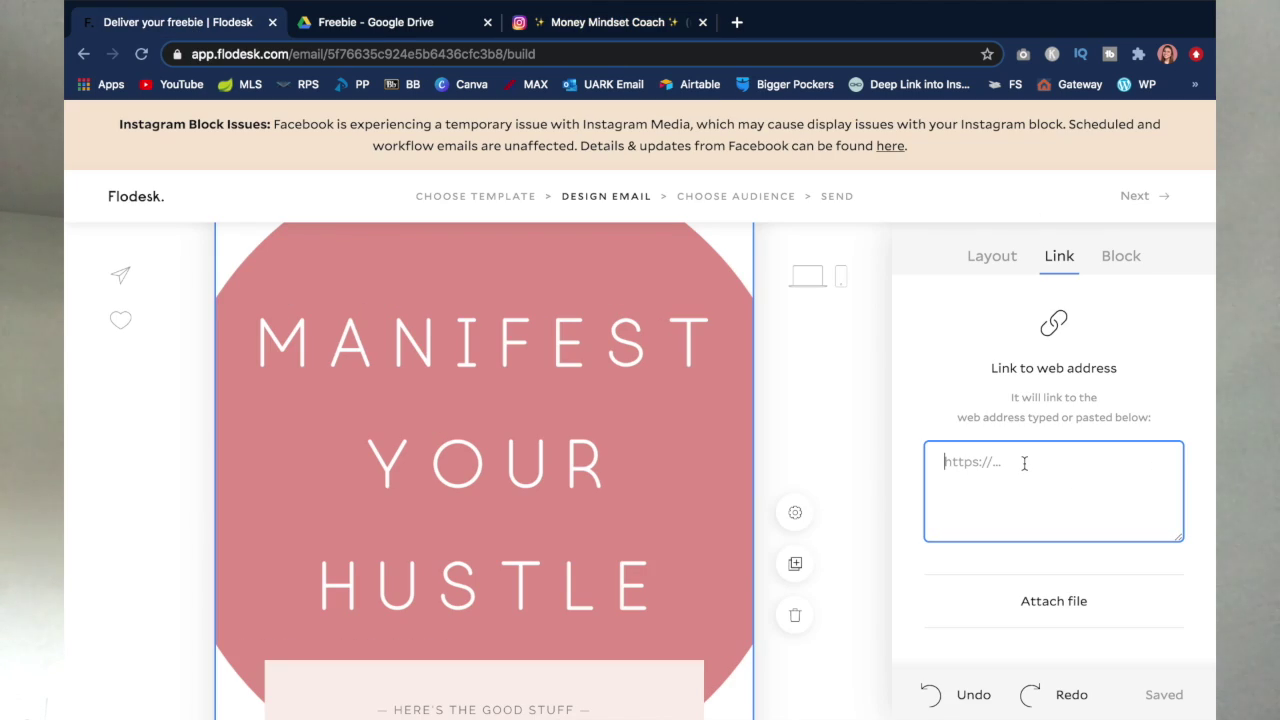
{"action": "type", "text": "https://www.instagram.com/manifestyourhustle/"}
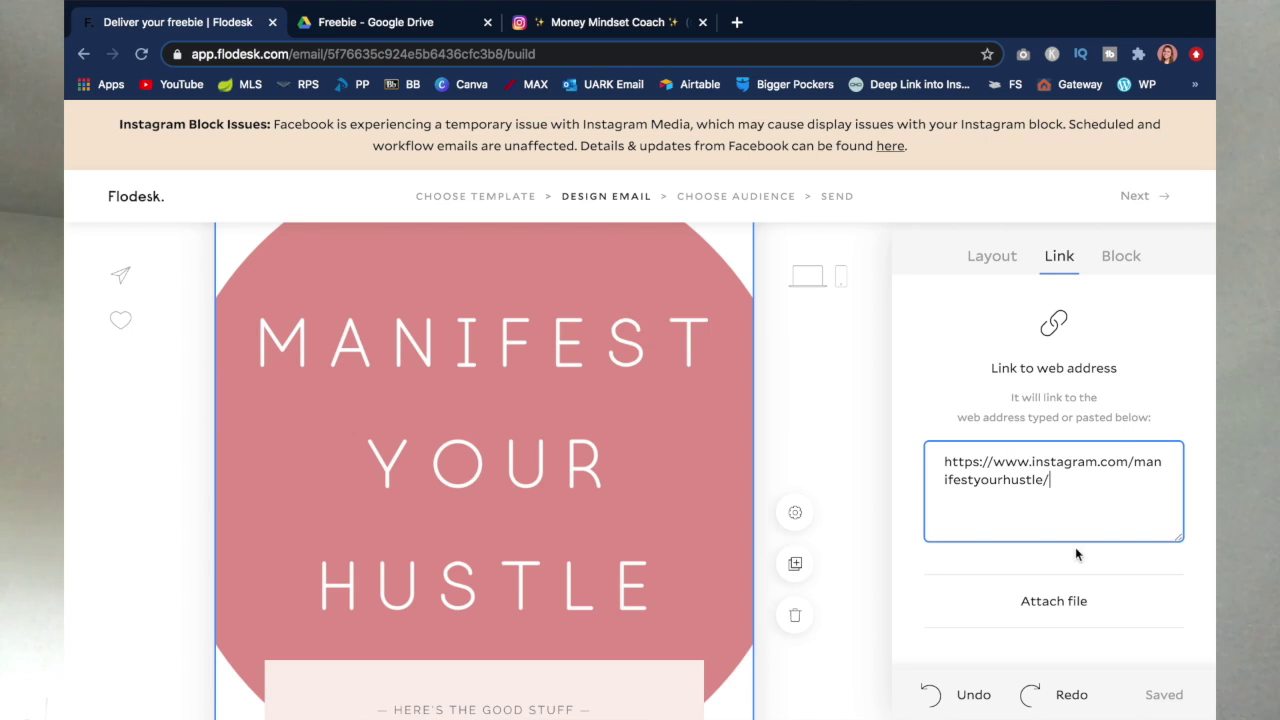
{"action": "left_click", "coordinate": [1068, 605]}
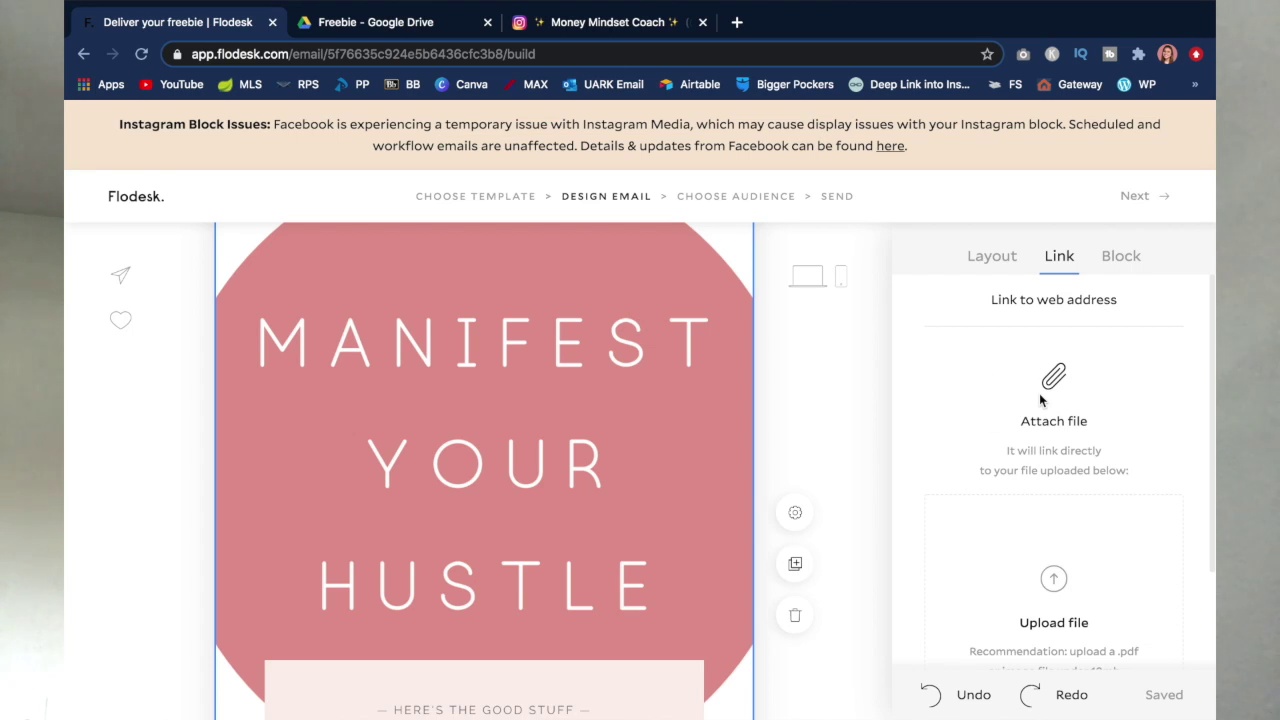
{"action": "left_click", "coordinate": [1122, 258]}
{"action": "left_click", "coordinate": [996, 436]}
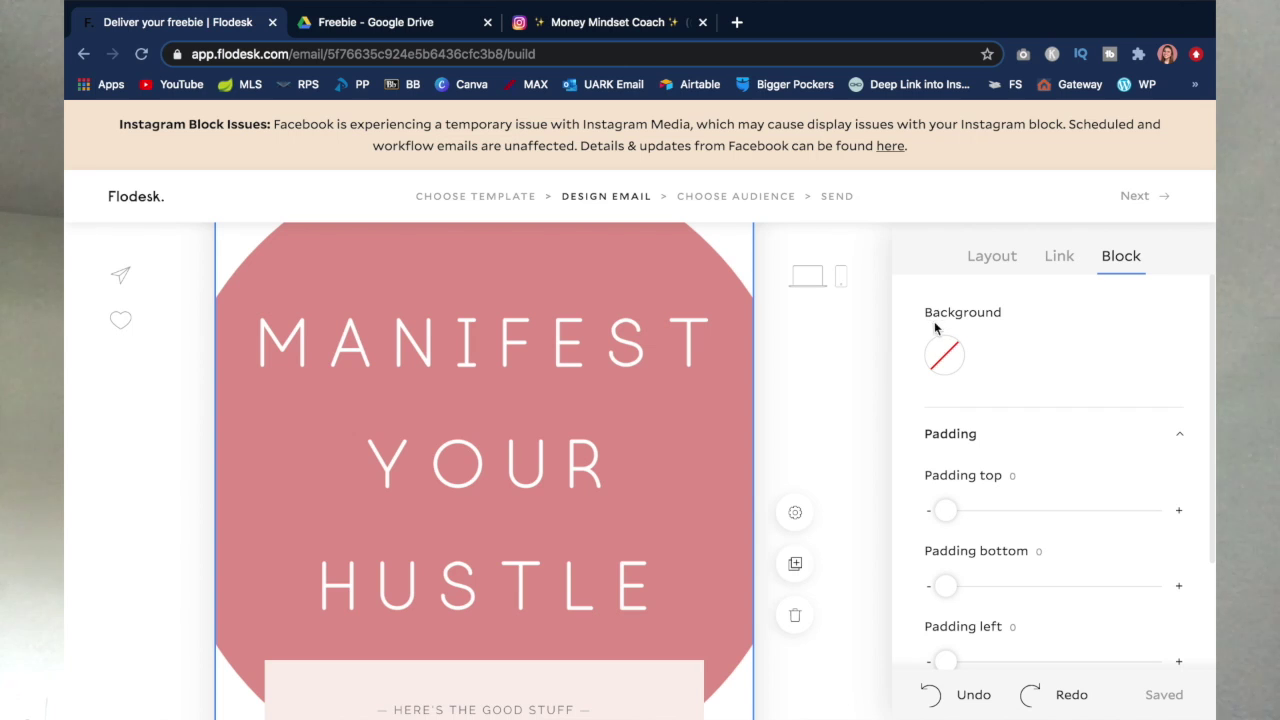
- Set the header block background to pale pink #FBDFD9
{"action": "left_click", "coordinate": [940, 359]}
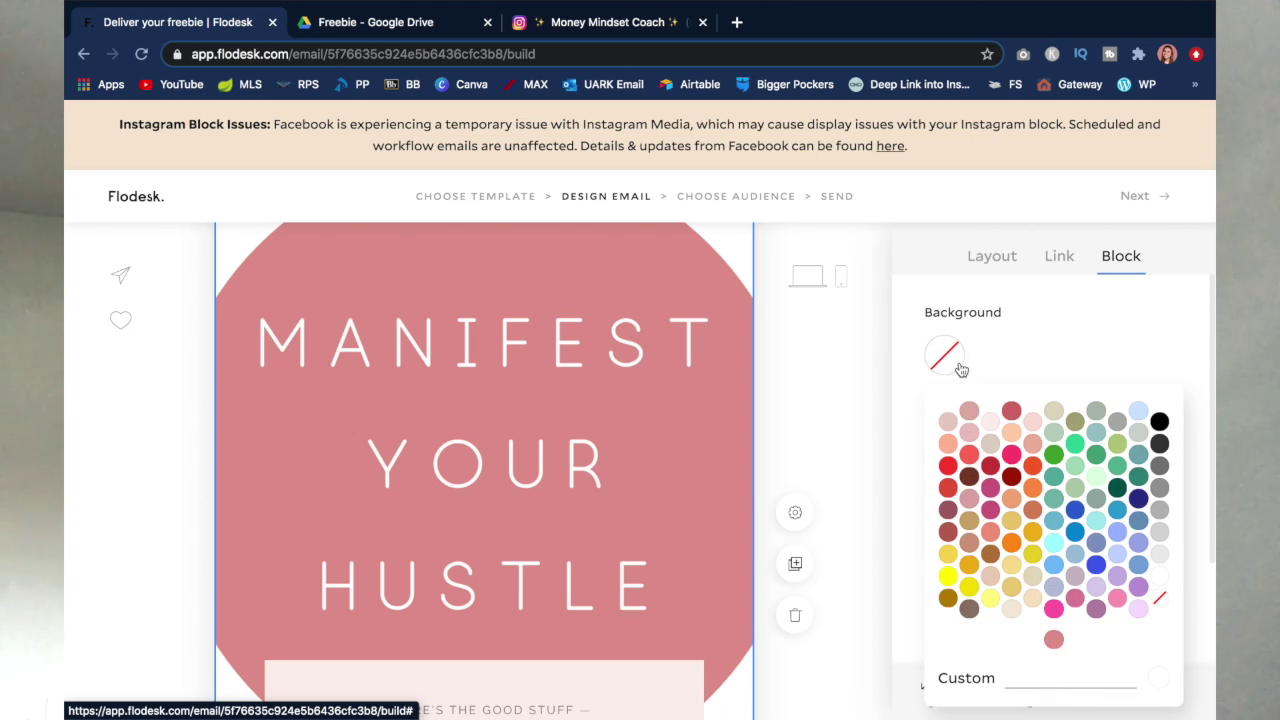
{"action": "left_click", "coordinate": [1033, 422]}
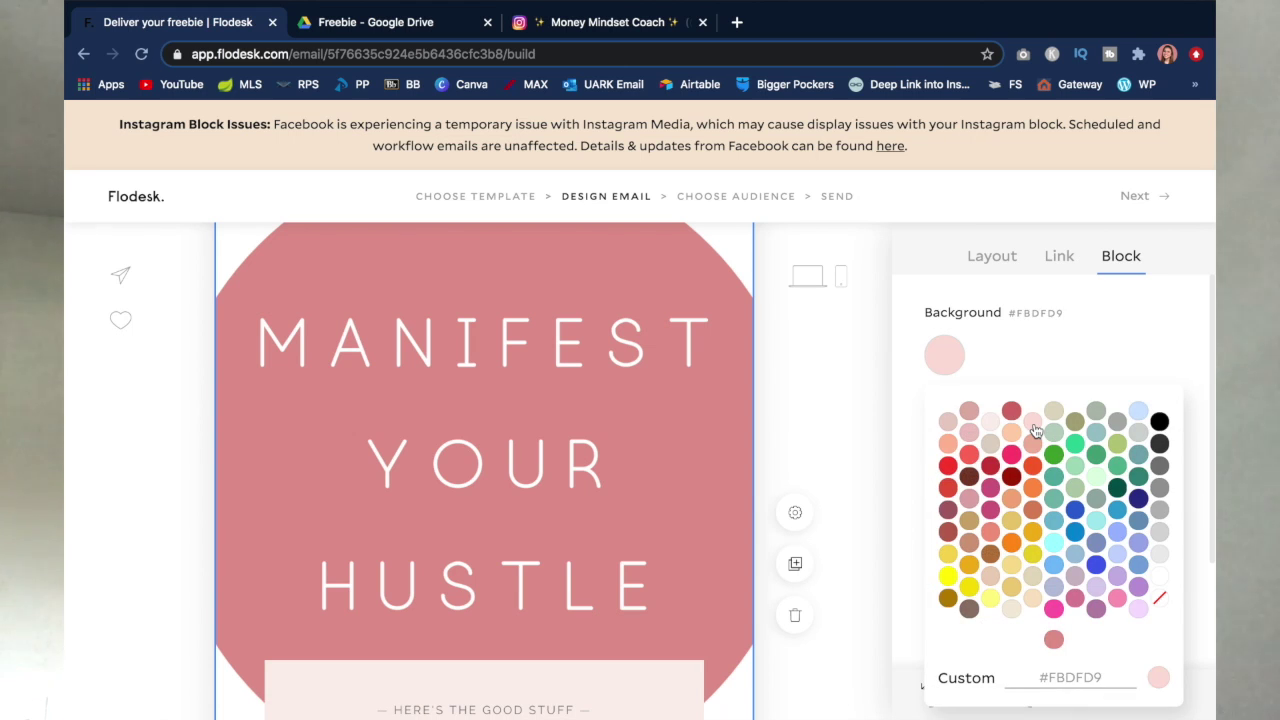
{"action": "left_click", "coordinate": [993, 365]}
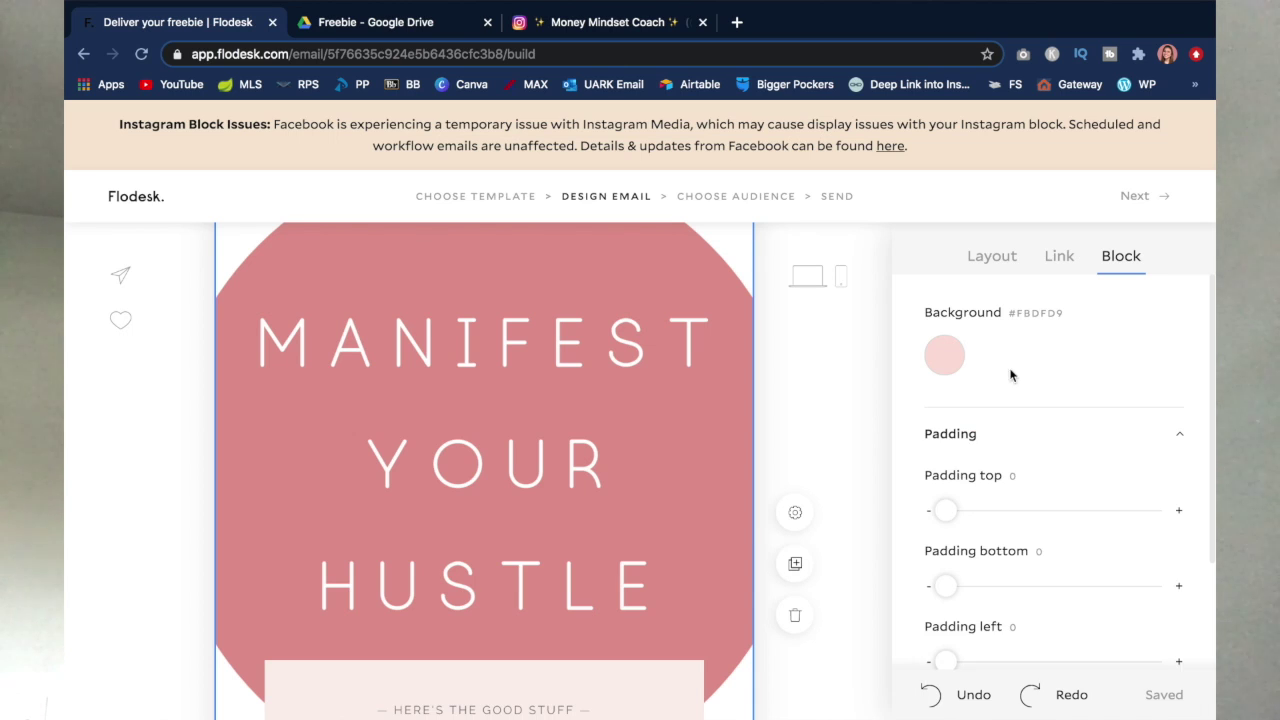
{"action": "scroll", "coordinate": [1024, 377], "scroll_direction": "down", "scroll_amount": 1}
{"action": "scroll", "coordinate": [989, 494], "scroll_direction": "down", "scroll_amount": 1}
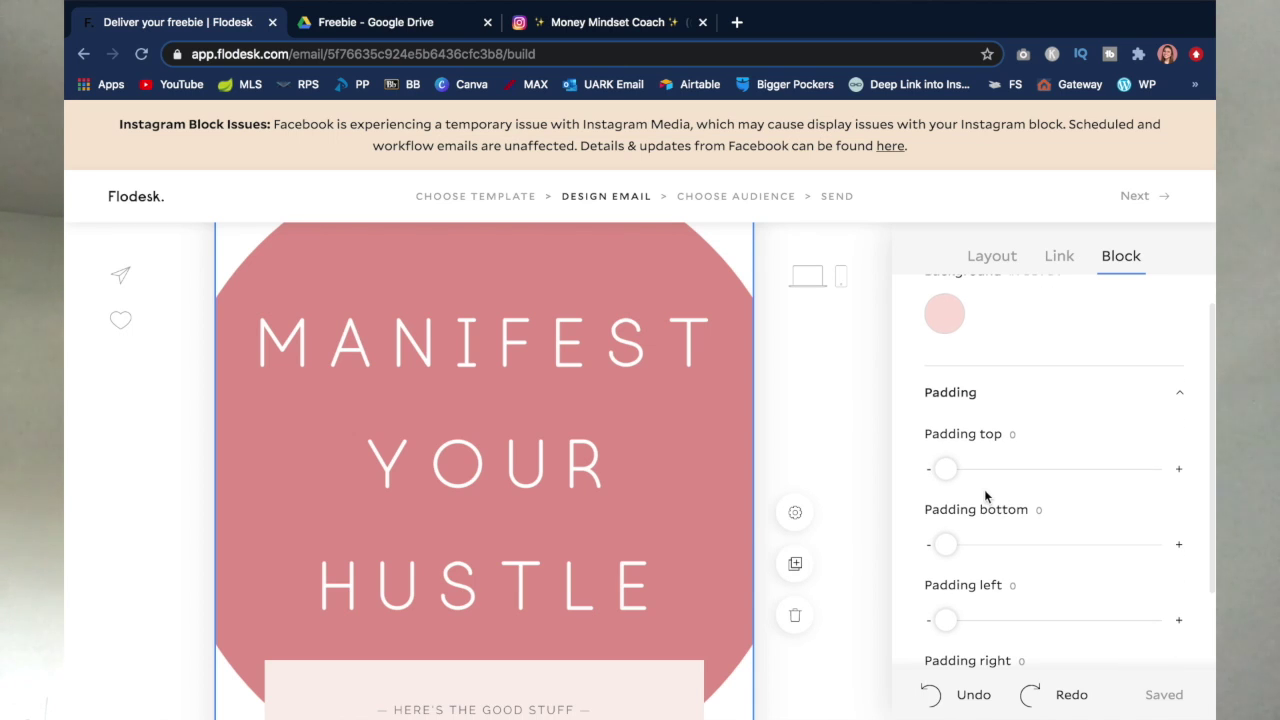
{"action": "scroll", "coordinate": [575, 475], "scroll_direction": "down", "scroll_amount": 2}
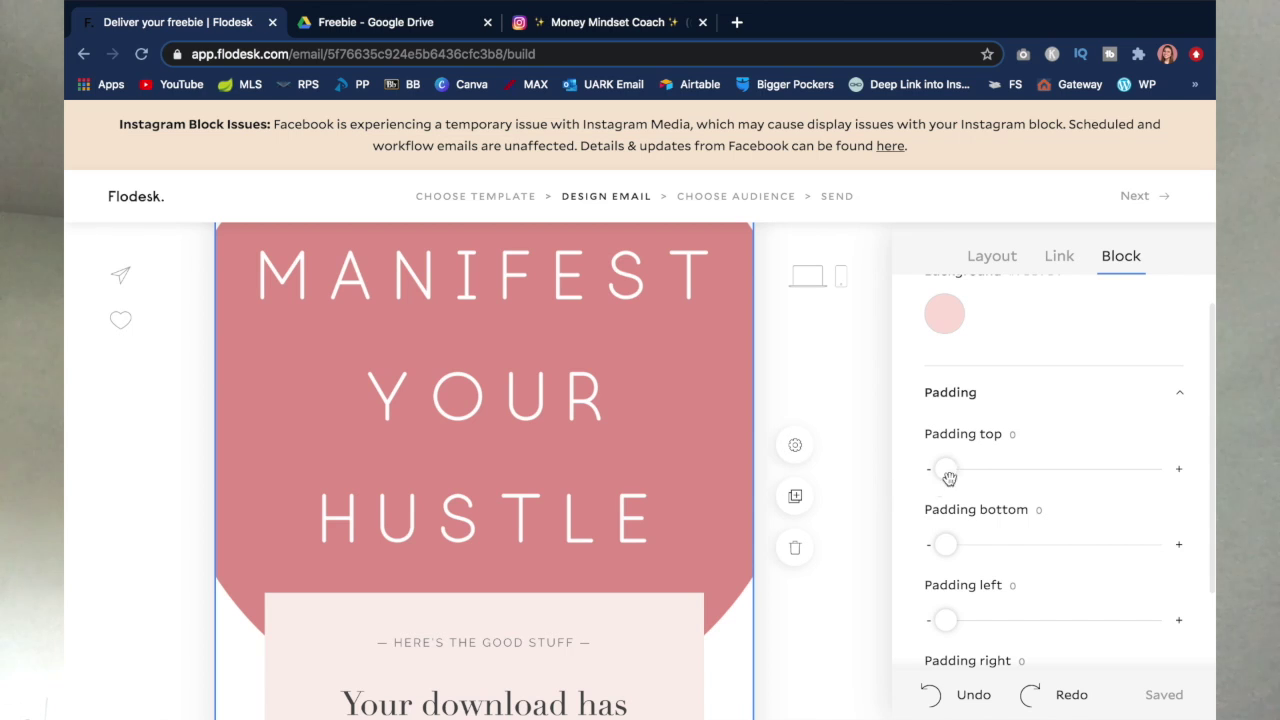
- Try adding top padding to the header block, then return it to 0
{"action": "left_click_drag", "start_coordinate": [943, 469], "coordinate": [986, 469]}
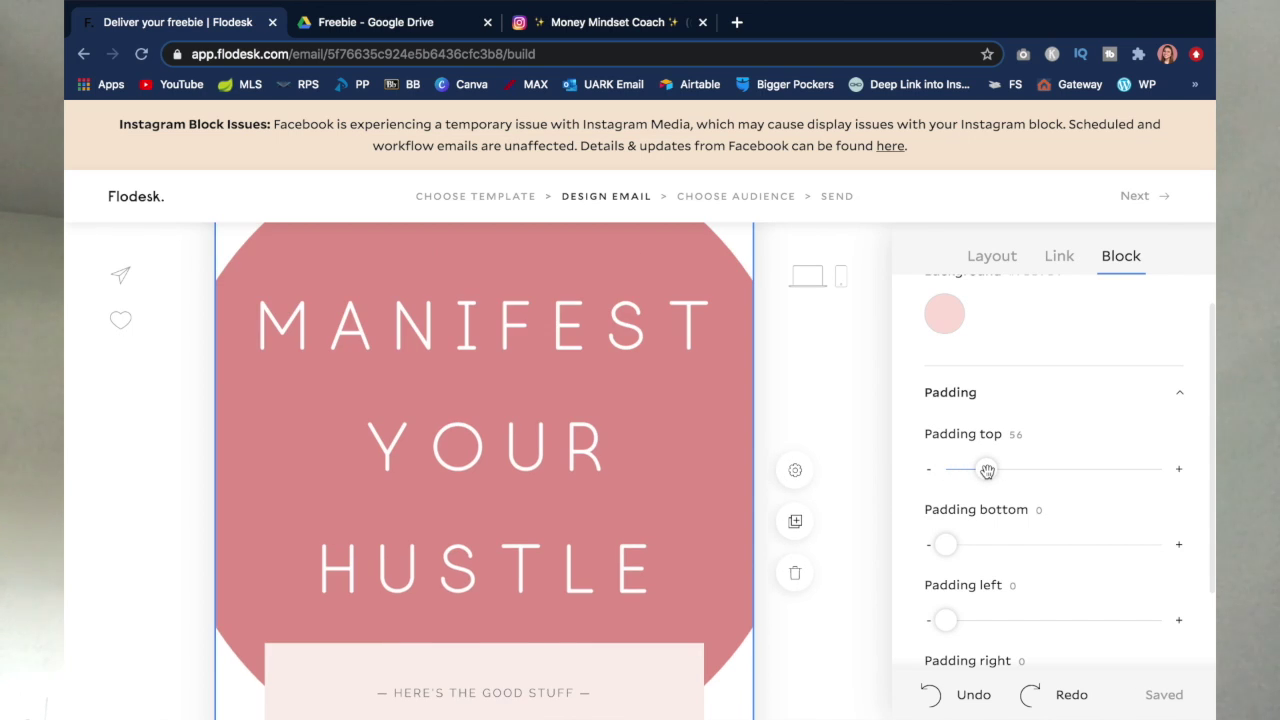
{"action": "scroll", "coordinate": [564, 478], "scroll_direction": "up", "scroll_amount": 3}
{"action": "scroll", "coordinate": [564, 478], "scroll_direction": "up", "scroll_amount": 2}
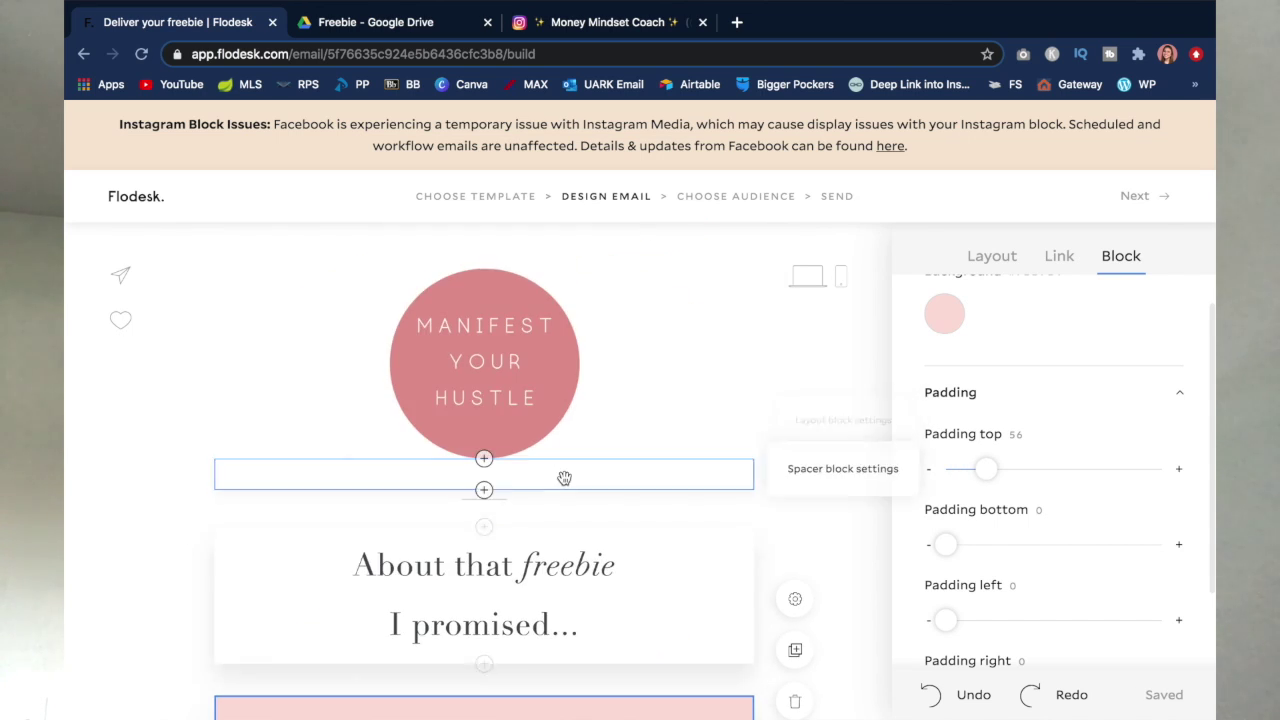
{"action": "scroll", "coordinate": [564, 478], "scroll_direction": "down", "scroll_amount": 2}
{"action": "scroll", "coordinate": [564, 478], "scroll_direction": "down", "scroll_amount": 1}
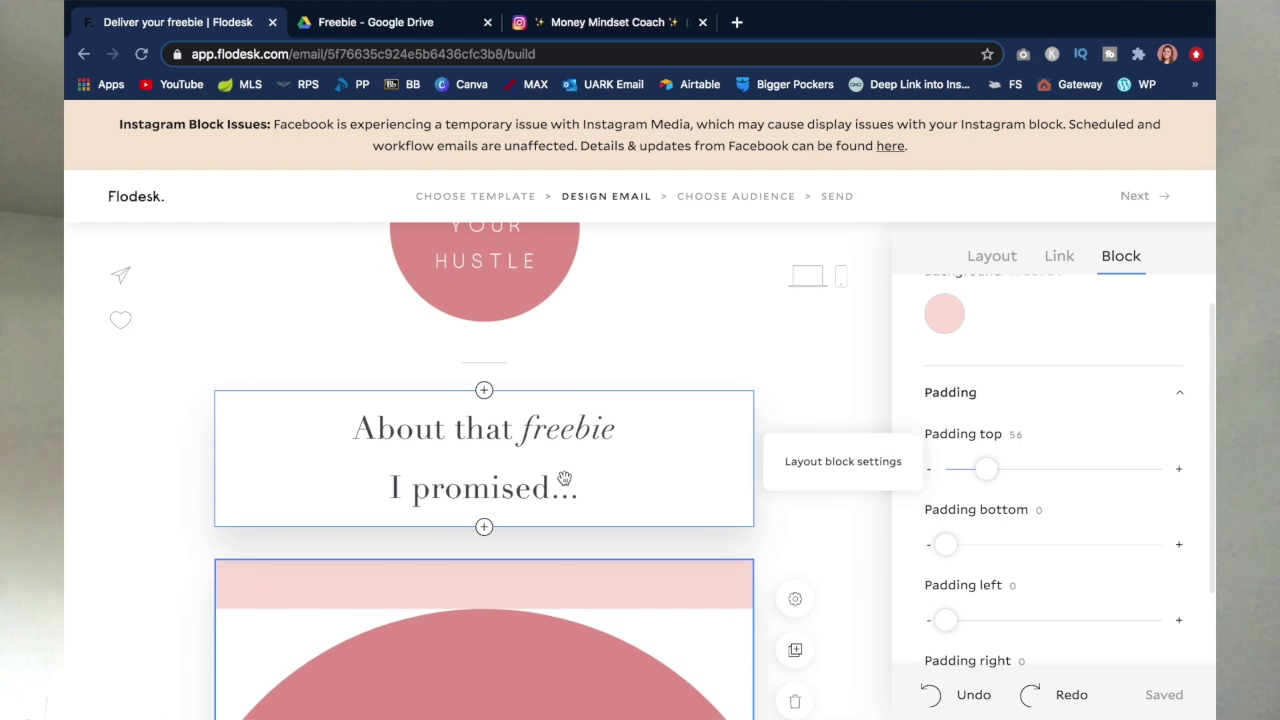
{"action": "scroll", "coordinate": [595, 511], "scroll_direction": "down", "scroll_amount": 2}
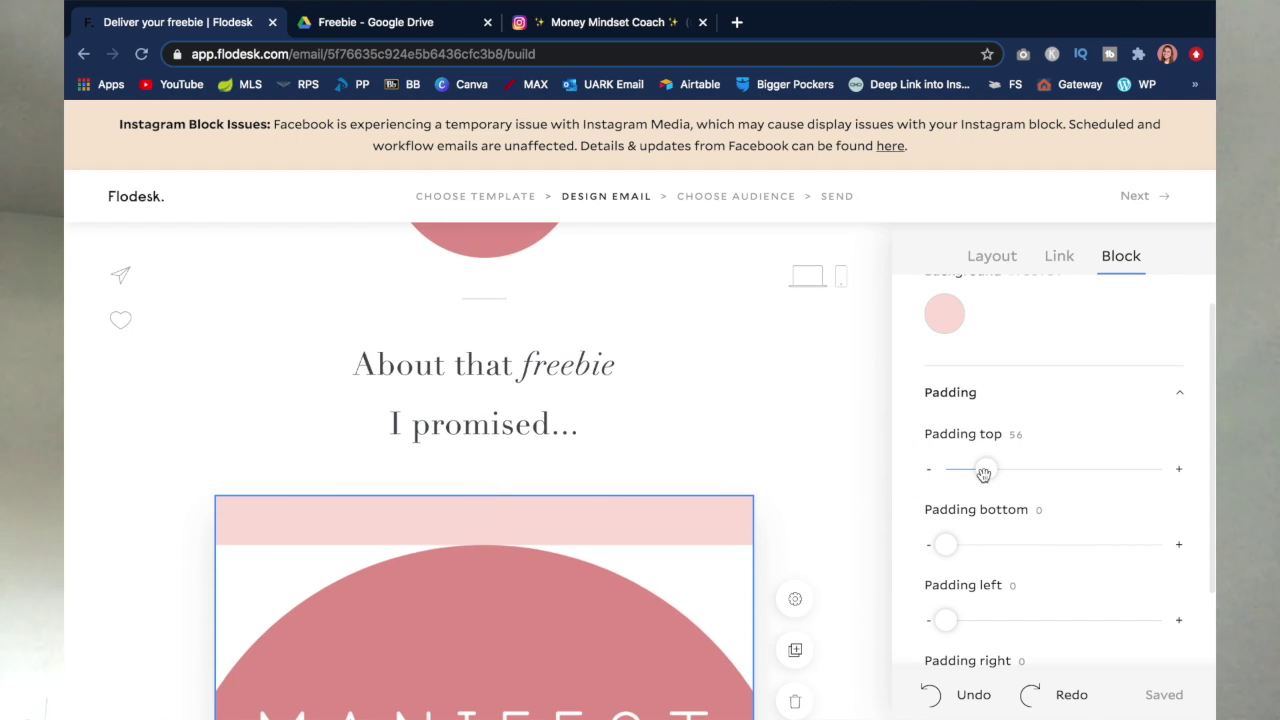
{"action": "left_click_drag", "start_coordinate": [984, 474], "coordinate": [935, 475]}
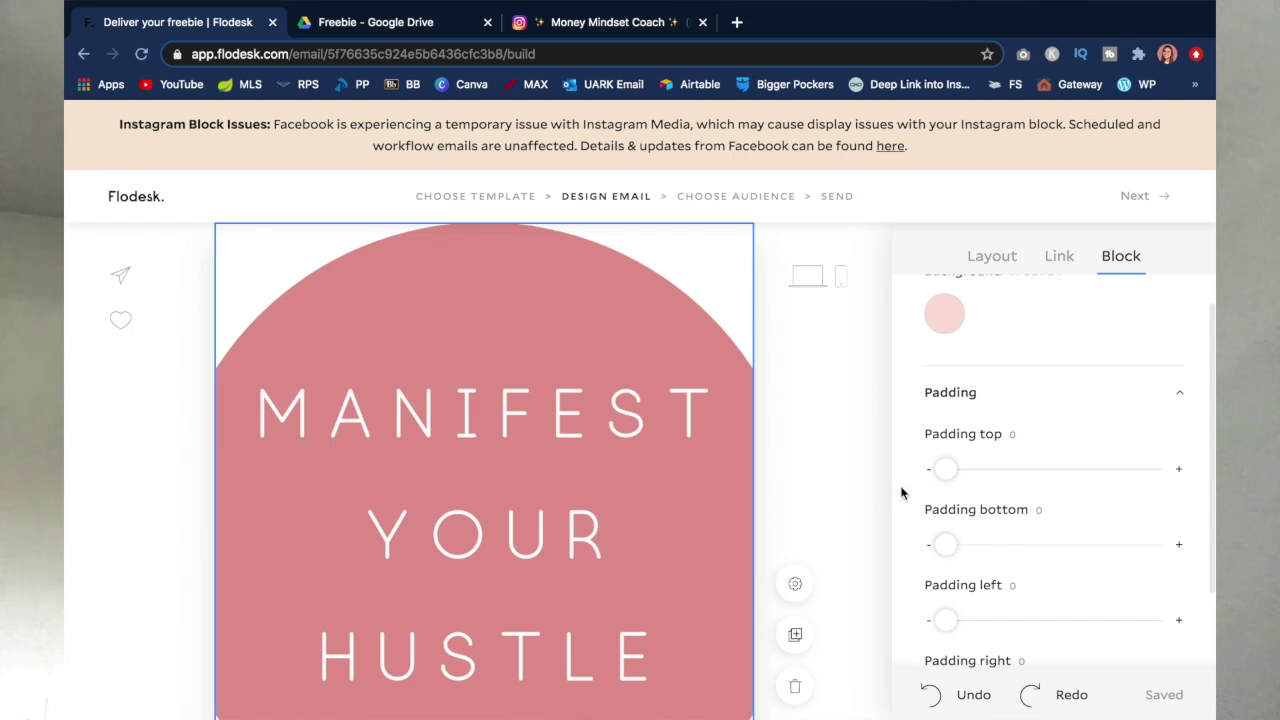
{"action": "scroll", "coordinate": [572, 475], "scroll_direction": "down", "scroll_amount": 1}
{"action": "scroll", "coordinate": [572, 475], "scroll_direction": "down", "scroll_amount": 1}
{"action": "scroll", "coordinate": [572, 475], "scroll_direction": "down", "scroll_amount": 2}
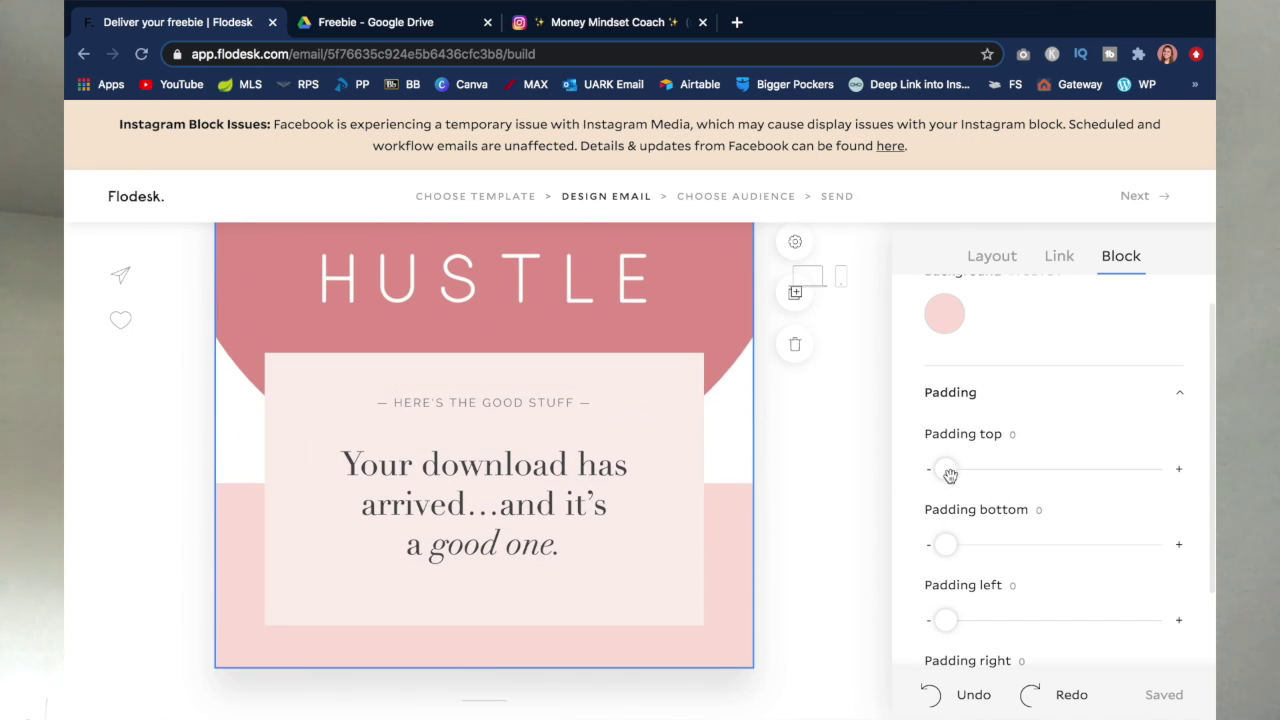
- Set the header block's bottom padding to 15
{"action": "left_click_drag", "start_coordinate": [945, 545], "coordinate": [1036, 545]}
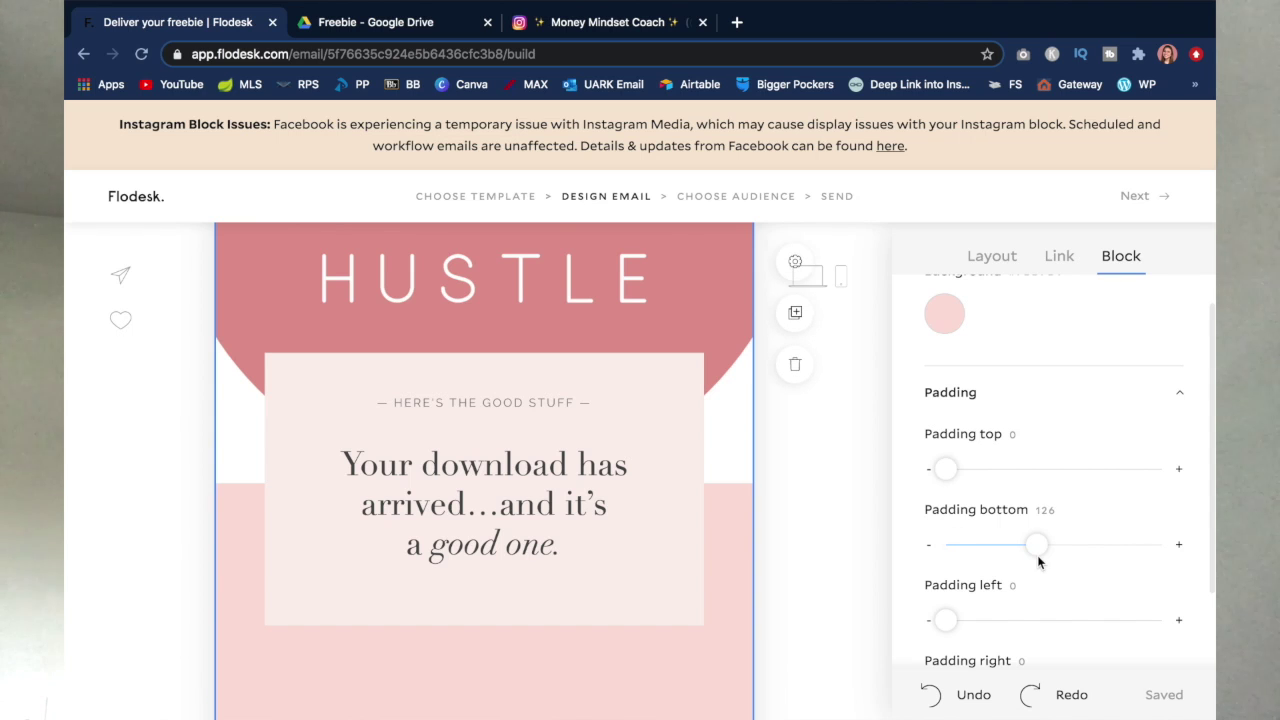
{"action": "scroll", "coordinate": [614, 510], "scroll_direction": "down", "scroll_amount": 3}
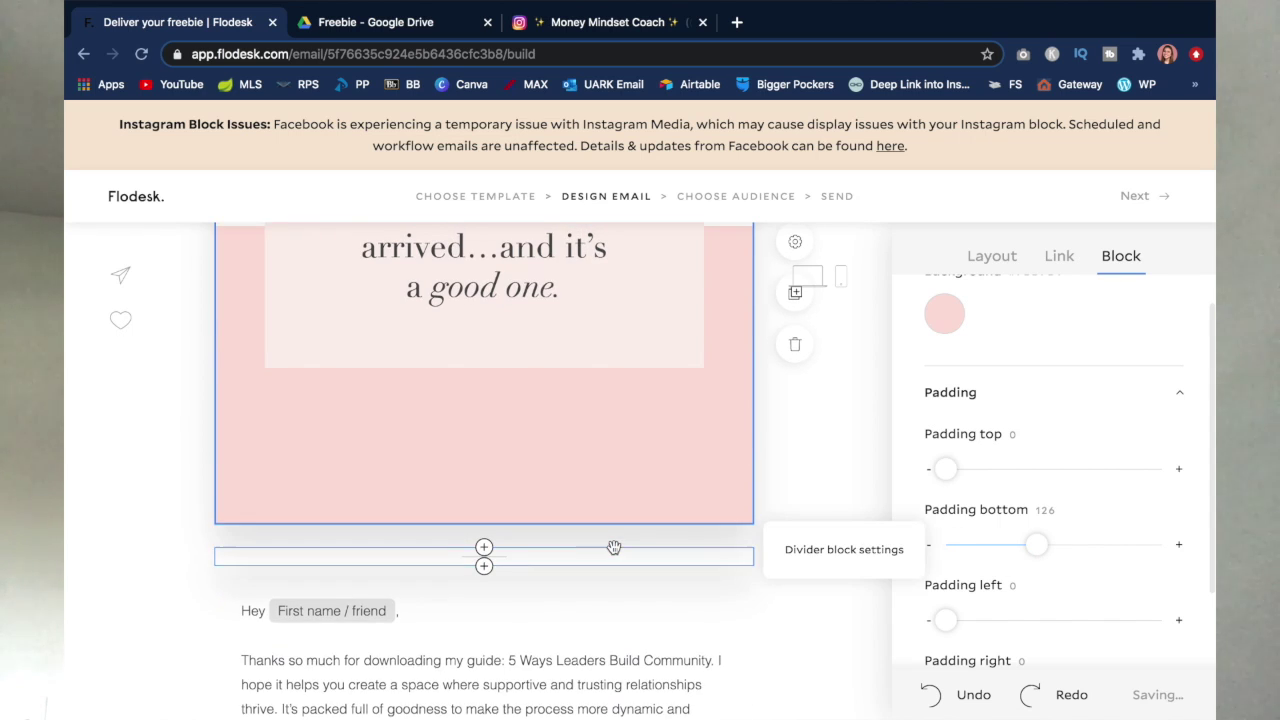
{"action": "scroll", "coordinate": [614, 548], "scroll_direction": "up", "scroll_amount": 1}
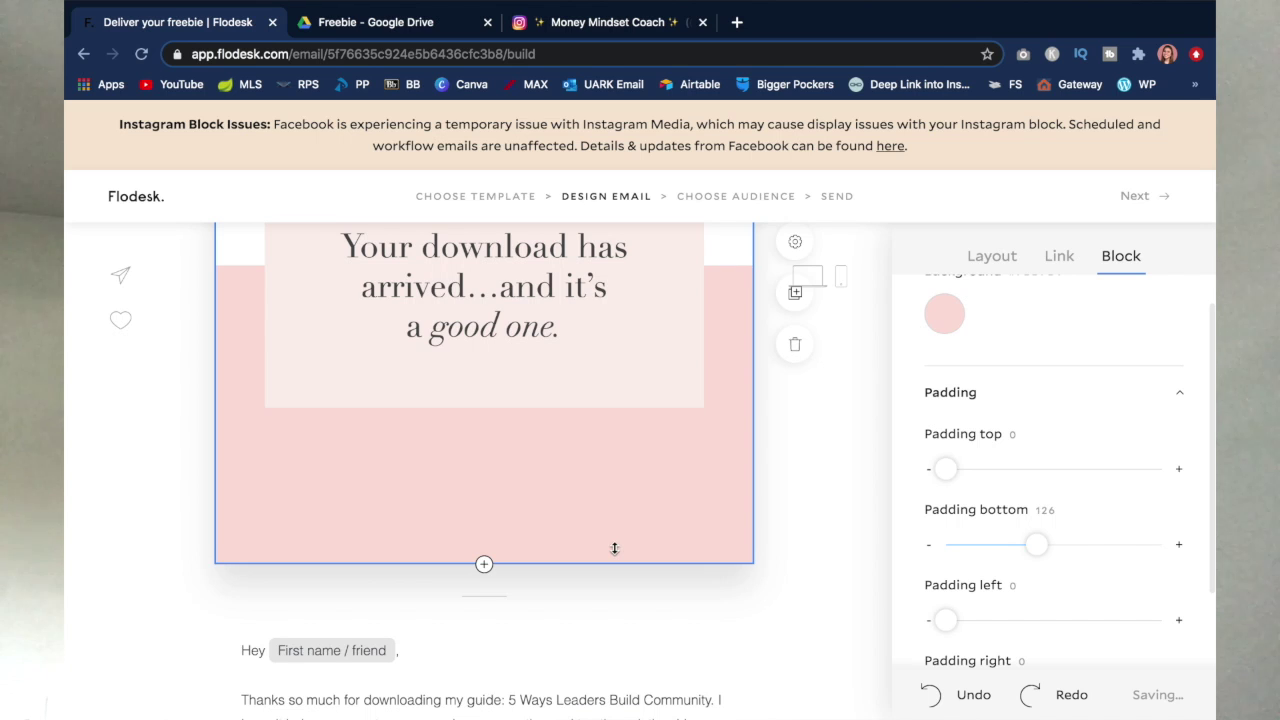
{"action": "left_click_drag", "start_coordinate": [1036, 546], "coordinate": [978, 546]}
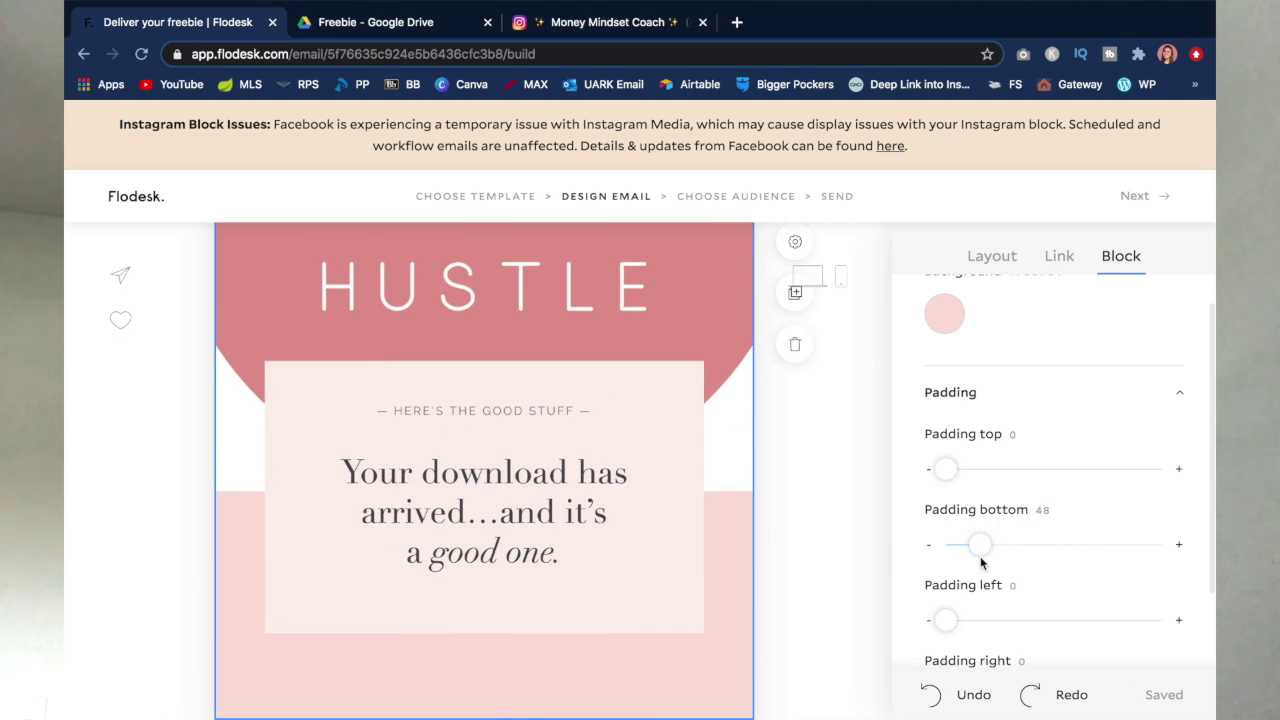
{"action": "left_click_drag", "start_coordinate": [979, 546], "coordinate": [956, 546]}
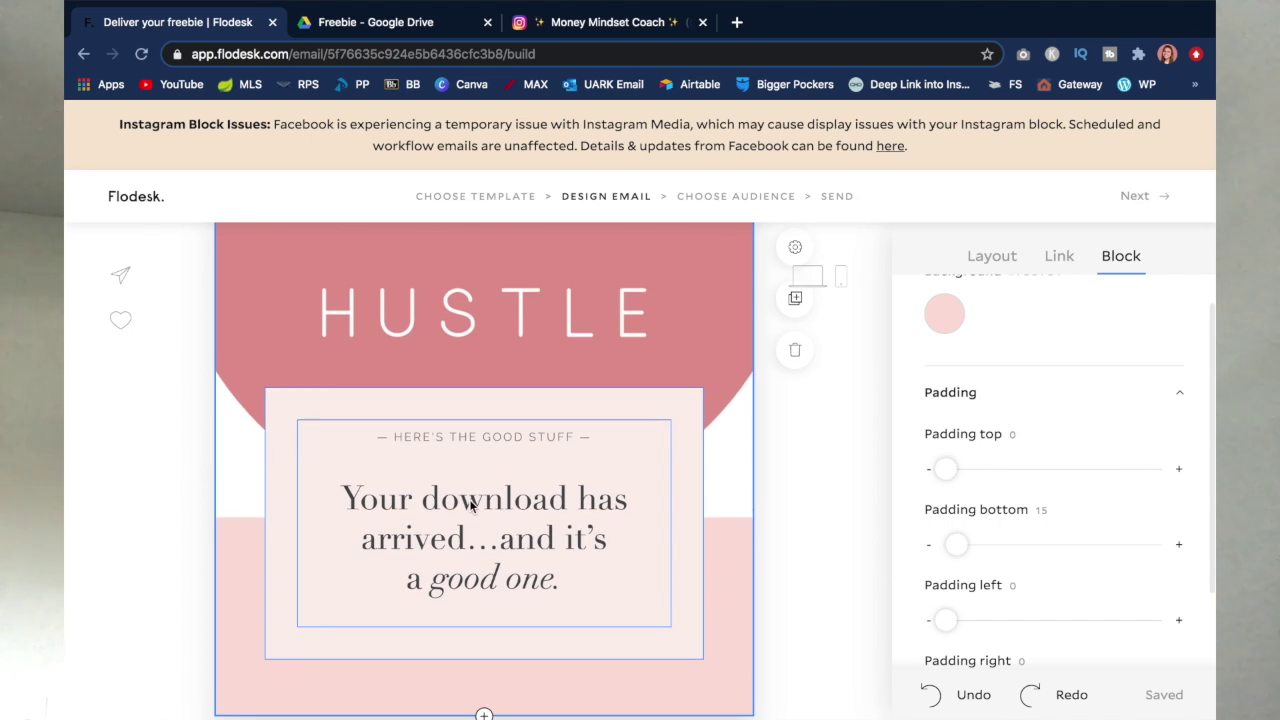
- Make GOOD STUFF in 'Here's the good stuff' italic and underlined
{"action": "left_click", "coordinate": [512, 442]}
{"action": "double_click", "coordinate": [513, 436]}
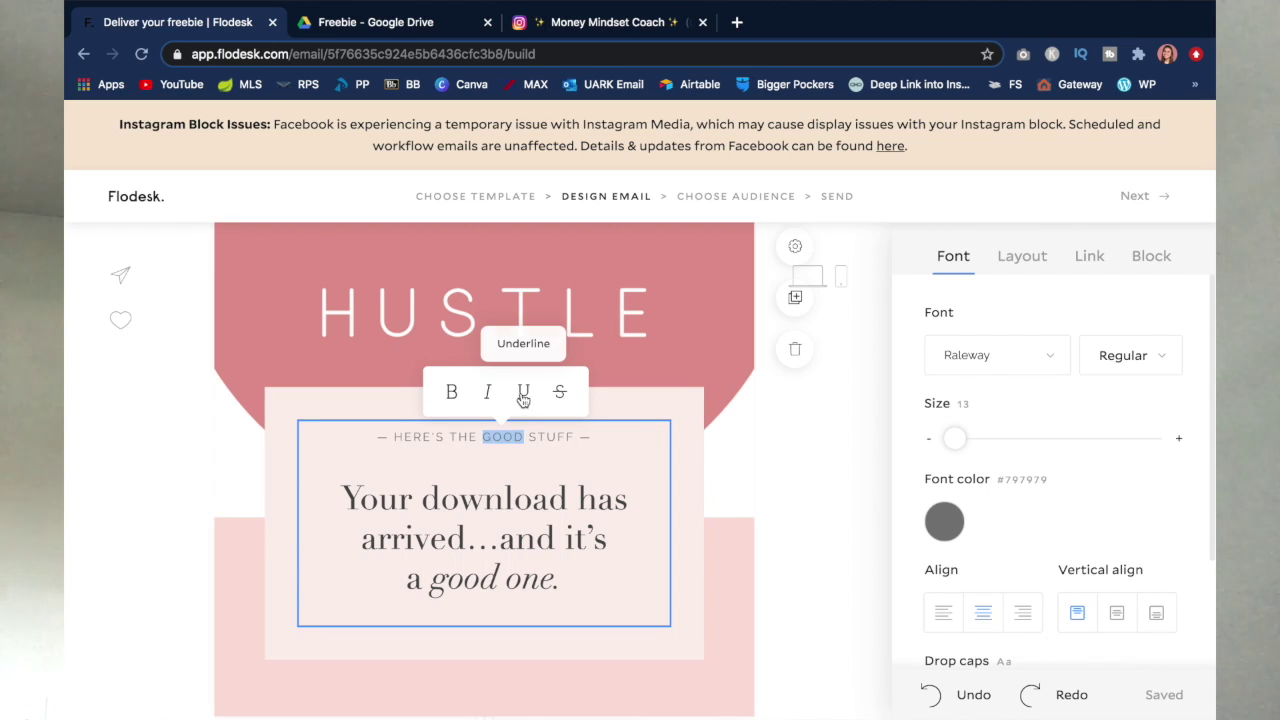
{"action": "left_click", "coordinate": [522, 395]}
{"action": "left_click", "coordinate": [563, 460]}
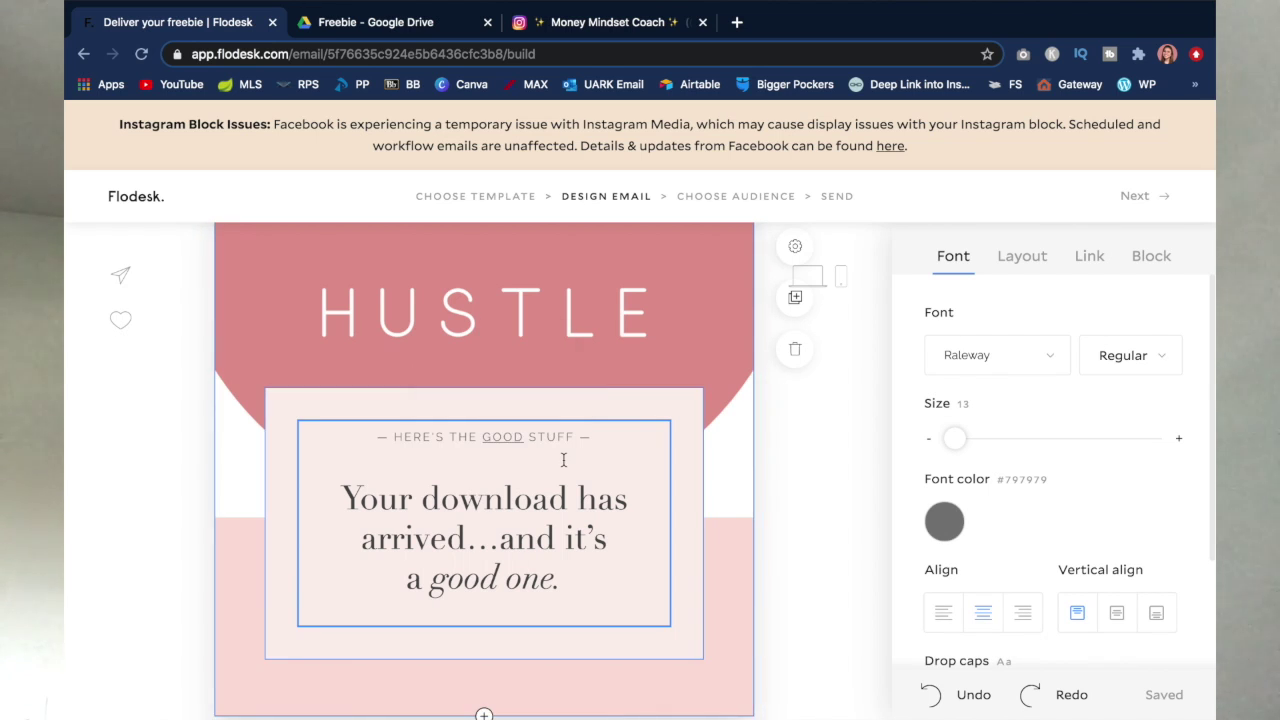
{"action": "left_click_drag", "start_coordinate": [578, 436], "coordinate": [481, 437]}
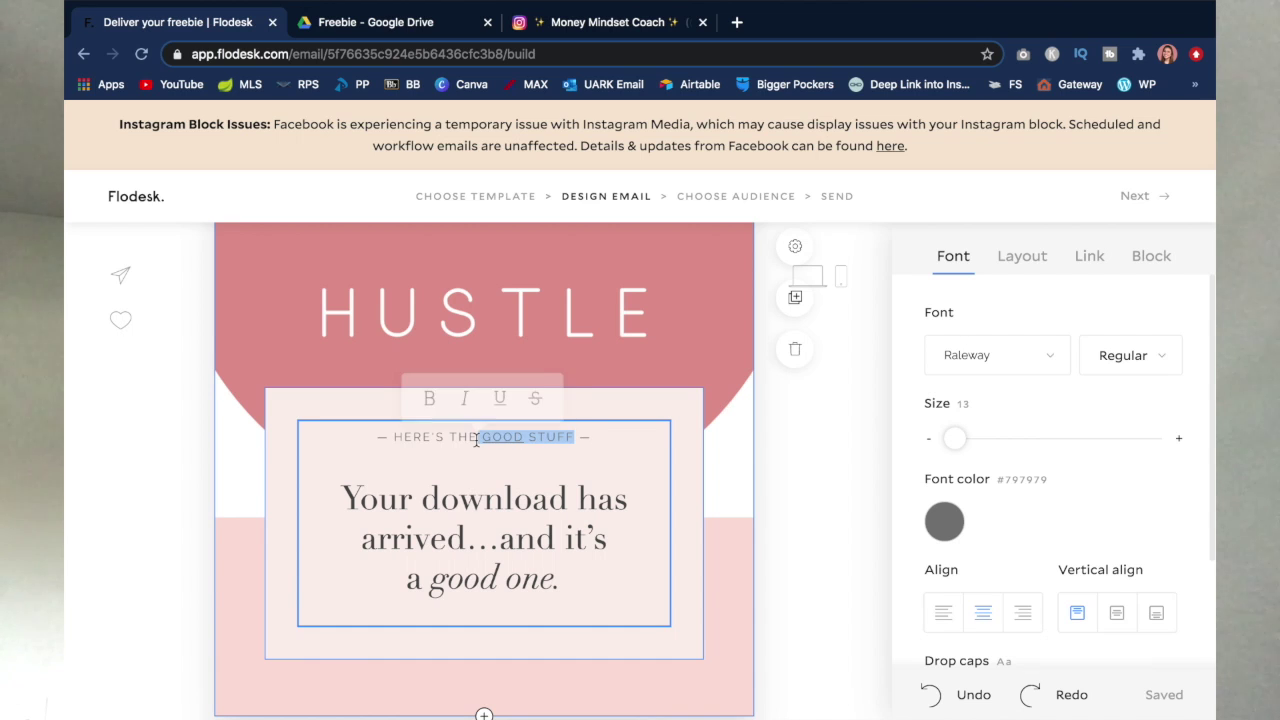
{"action": "left_click", "coordinate": [461, 395]}
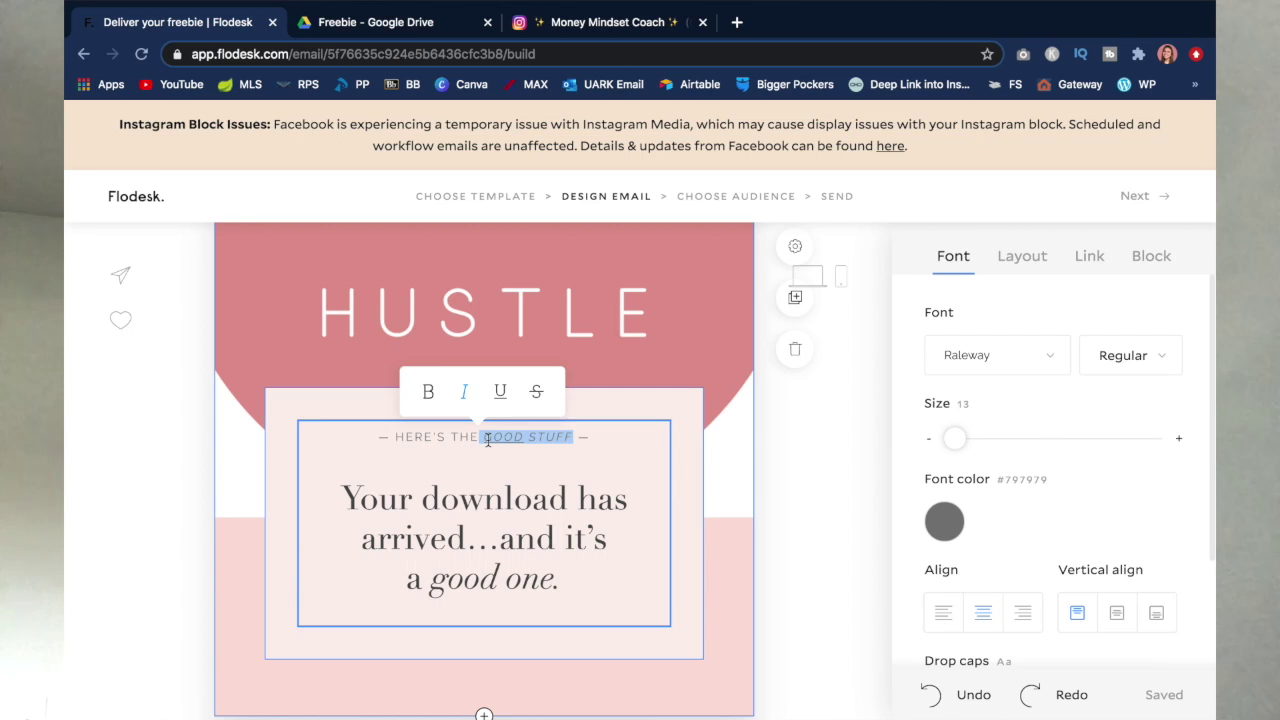
{"action": "left_click", "coordinate": [531, 440]}
{"action": "left_click_drag", "start_coordinate": [573, 436], "coordinate": [516, 437]}
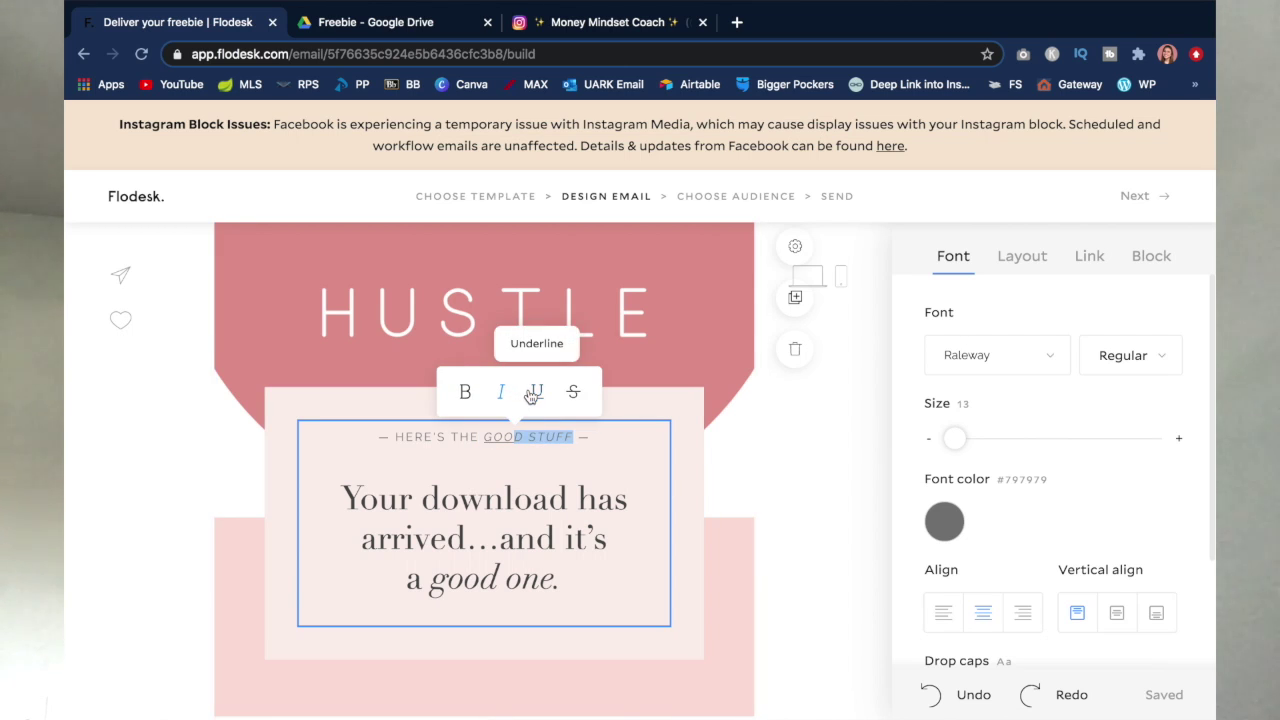
{"action": "mouse_move", "coordinate": [500, 391]}
{"action": "left_click", "coordinate": [641, 632]}
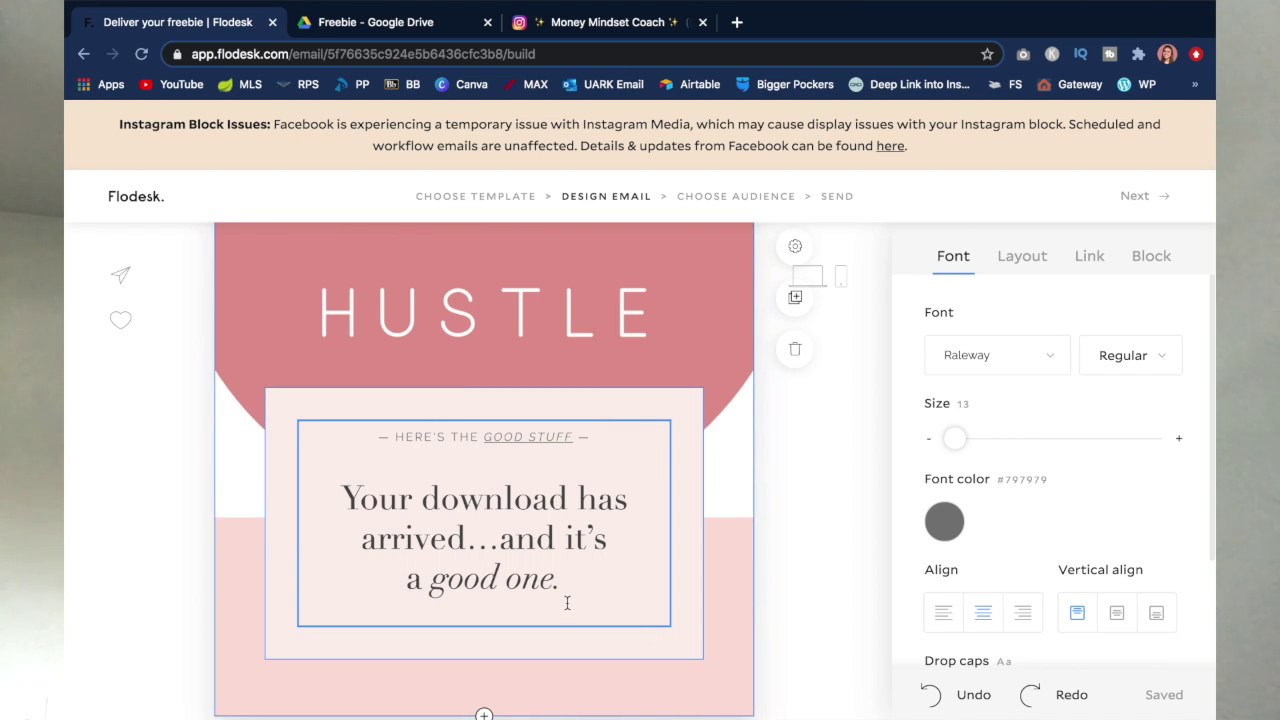
- Scroll down to the greeting text block and select it
{"action": "scroll", "coordinate": [550, 595], "scroll_direction": "down", "scroll_amount": 1}
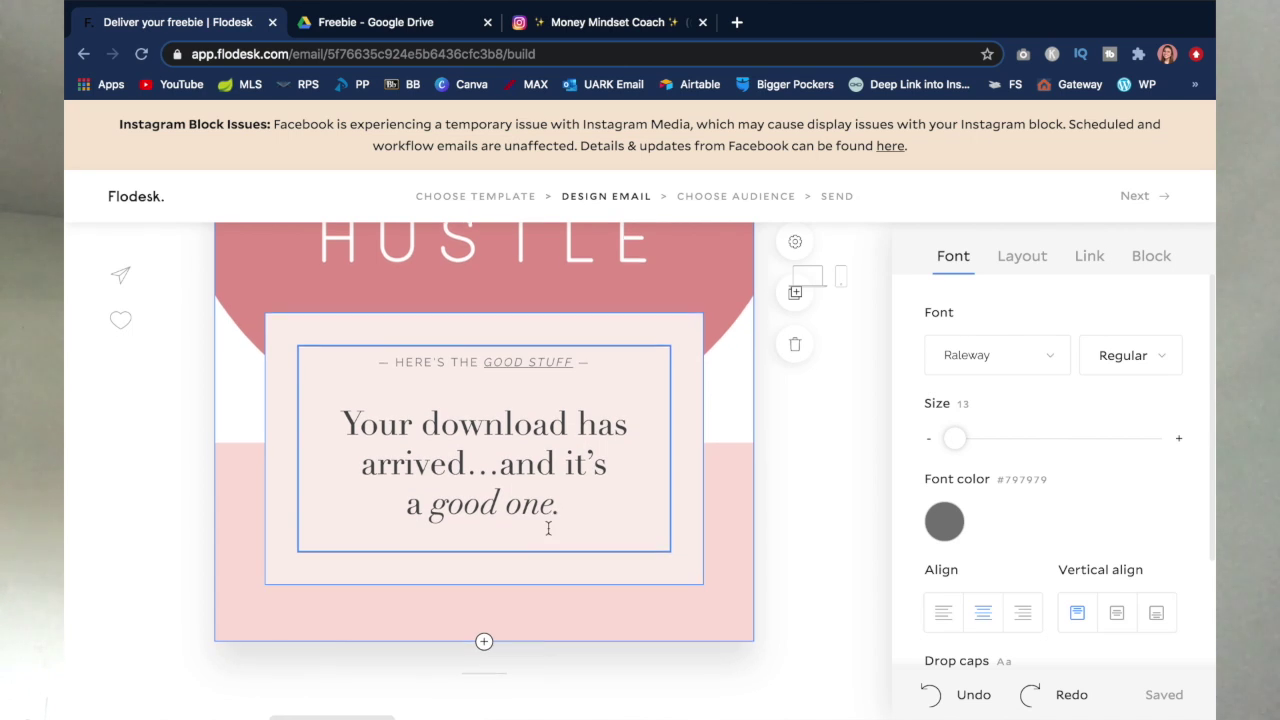
{"action": "scroll", "coordinate": [552, 528], "scroll_direction": "down", "scroll_amount": 2}
{"action": "scroll", "coordinate": [552, 530], "scroll_direction": "down", "scroll_amount": 2}
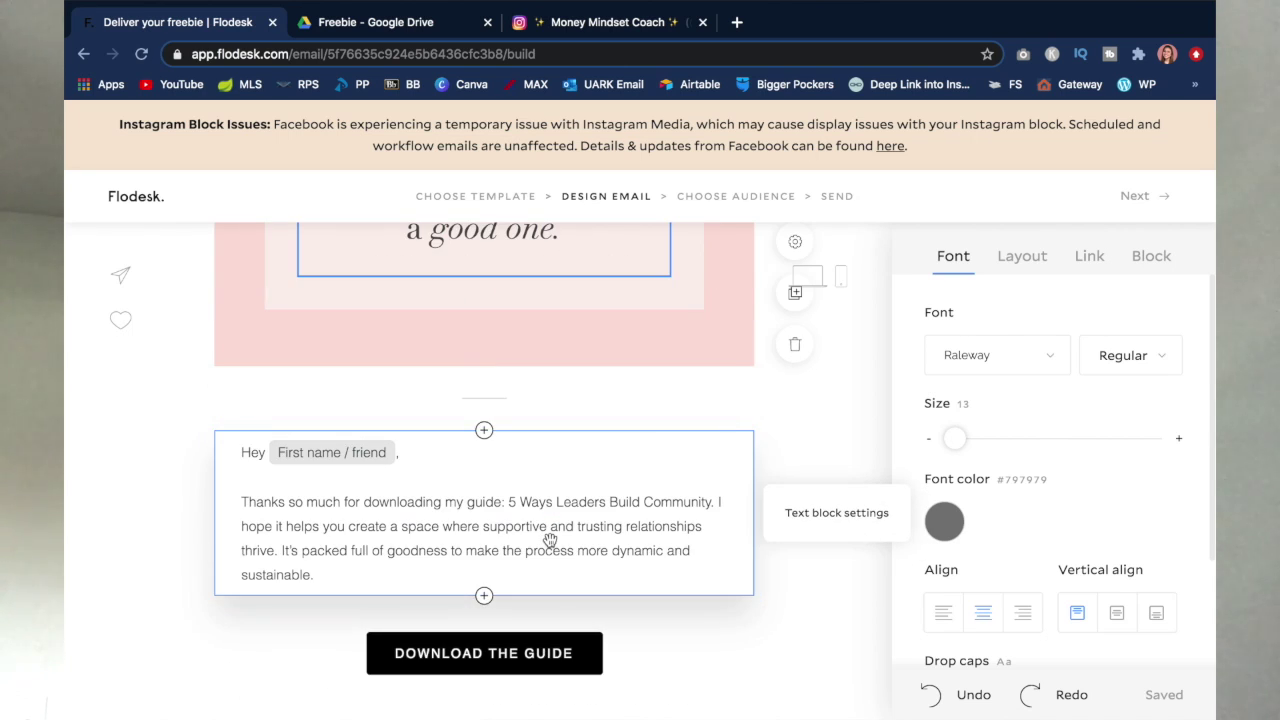
{"action": "left_click", "coordinate": [550, 540]}
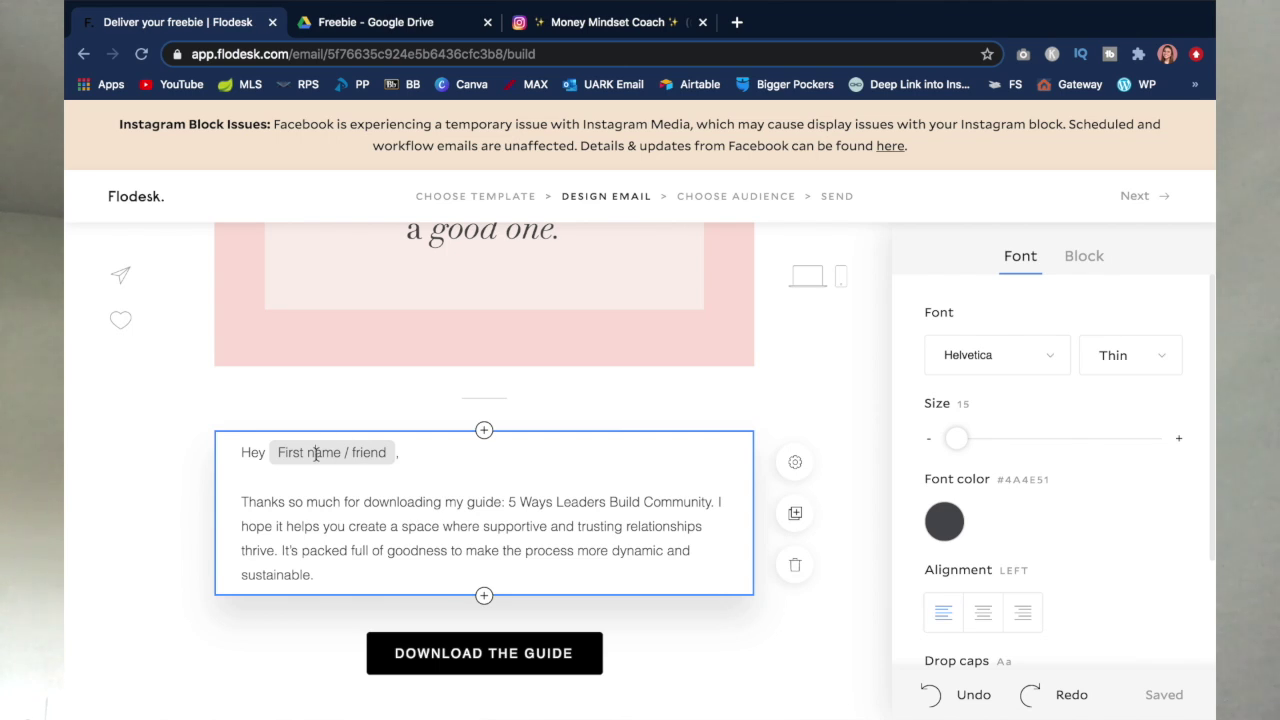
- Change the greeting's first-name fallback from 'friend' to 'Lady' so it reads 'Hey Lady'
{"action": "double_click", "coordinate": [360, 452]}
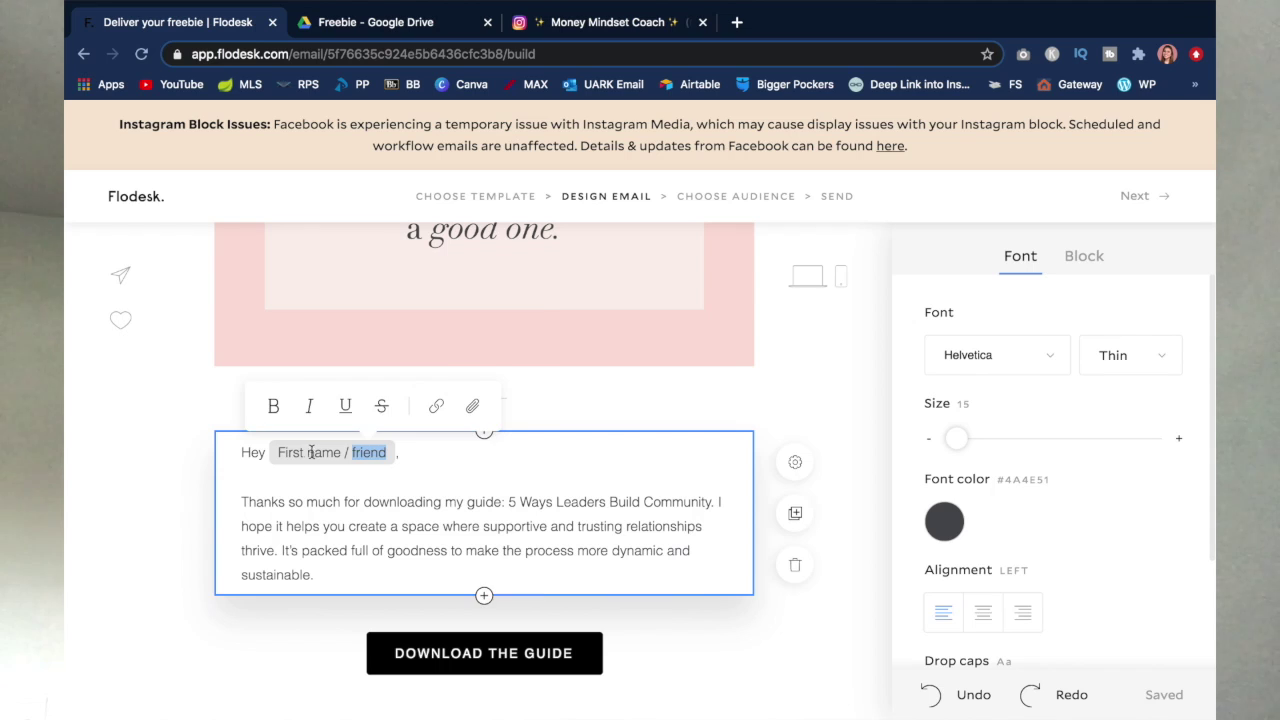
{"action": "left_click", "coordinate": [320, 452]}
{"action": "type", "text": "Lady"}
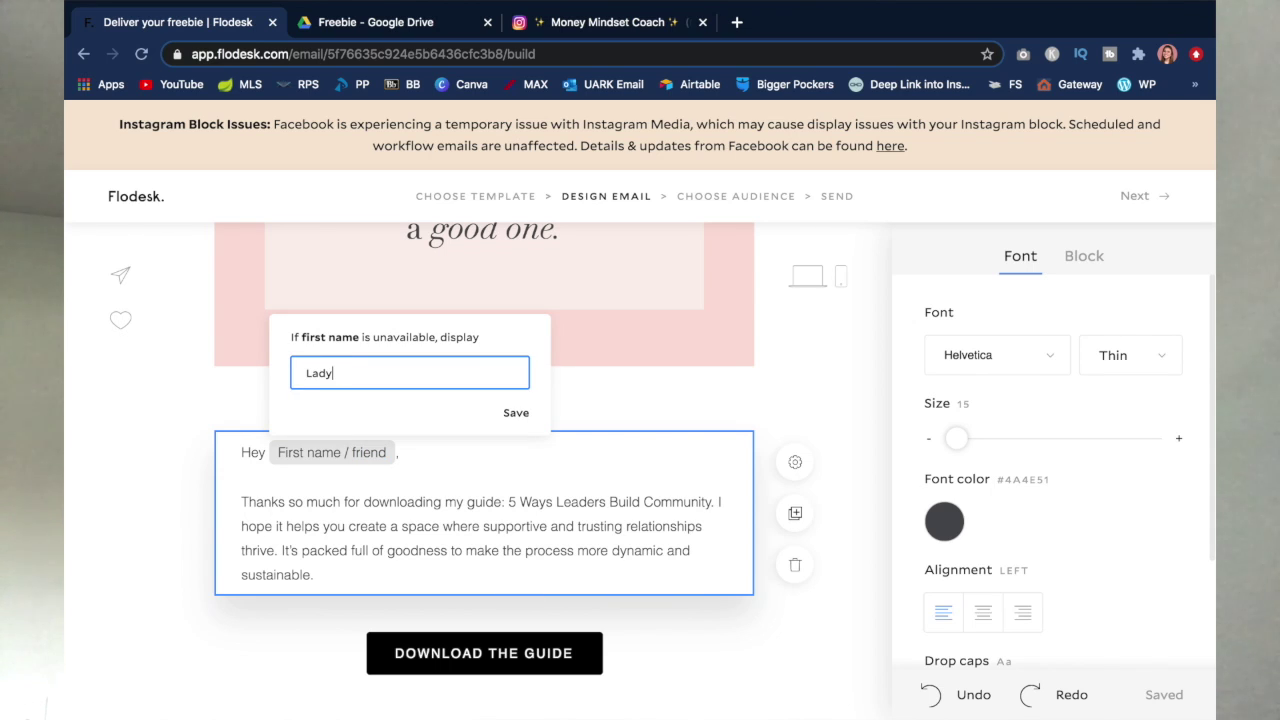
{"action": "left_click", "coordinate": [494, 456]}
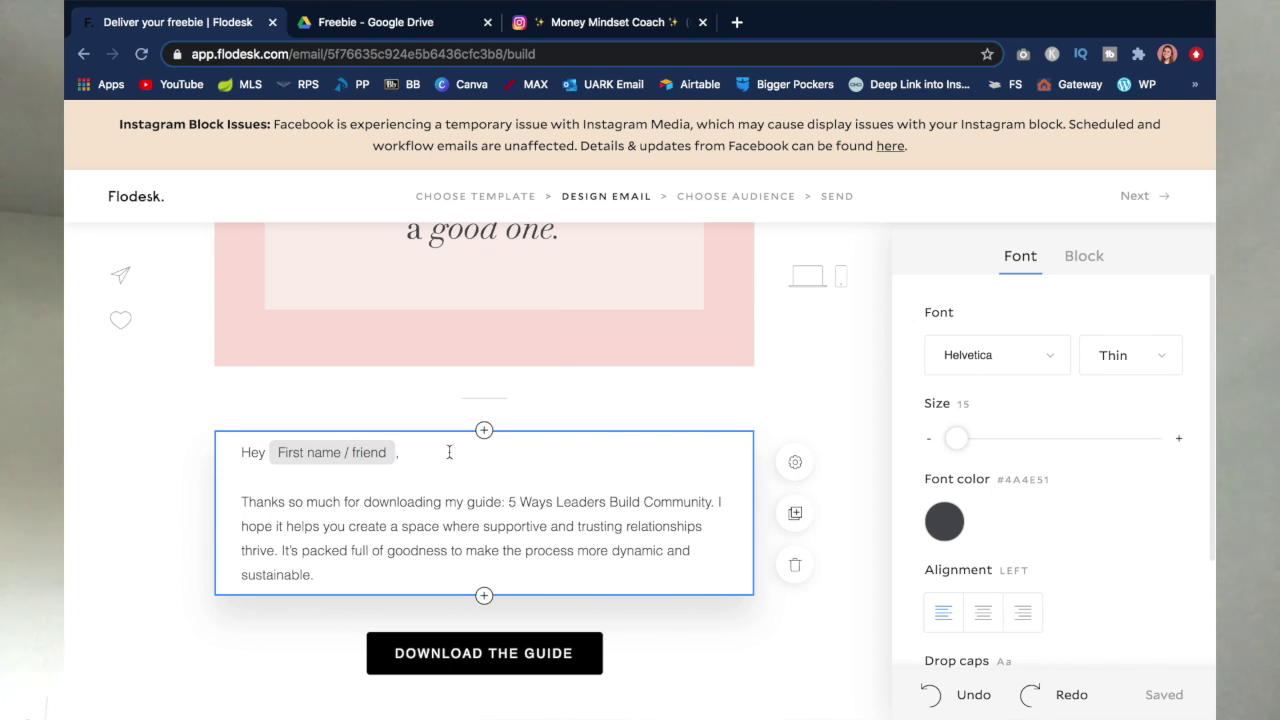
{"action": "left_click_drag", "start_coordinate": [384, 453], "coordinate": [354, 452]}
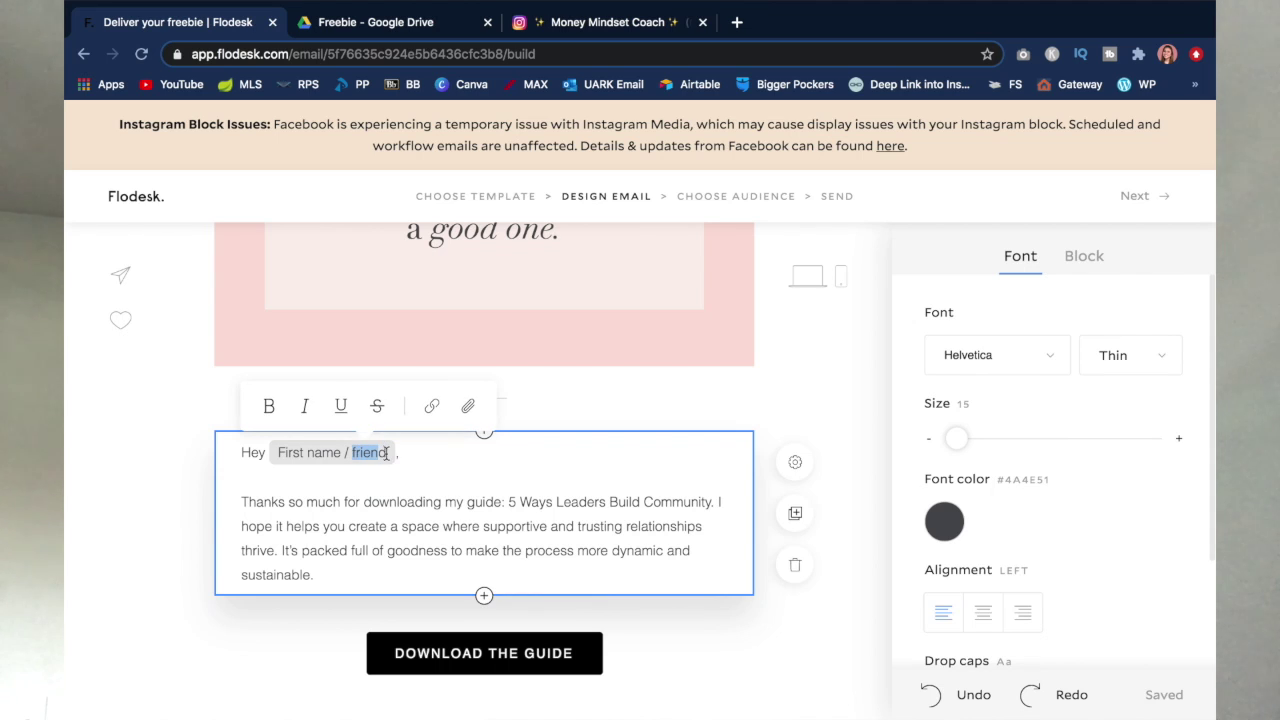
{"action": "left_click", "coordinate": [386, 453]}
{"action": "left_click_drag", "start_coordinate": [357, 374], "coordinate": [284, 376]}
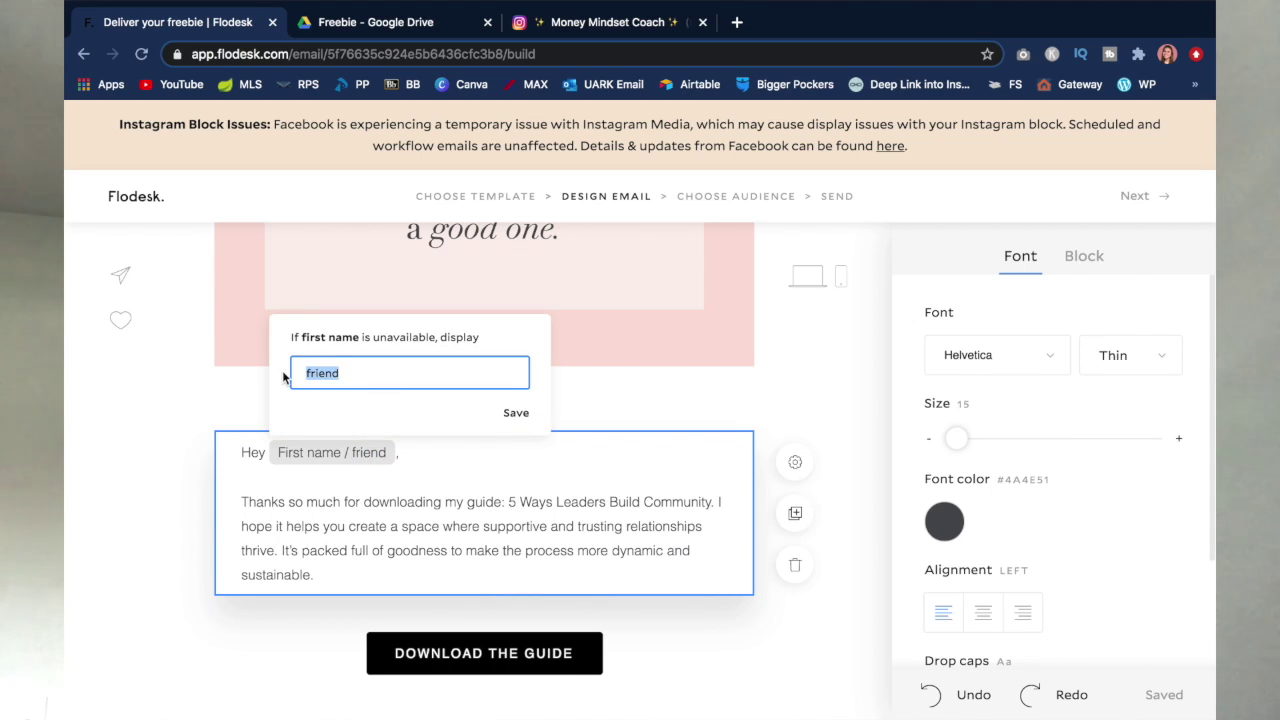
{"action": "type", "text": "Lady"}
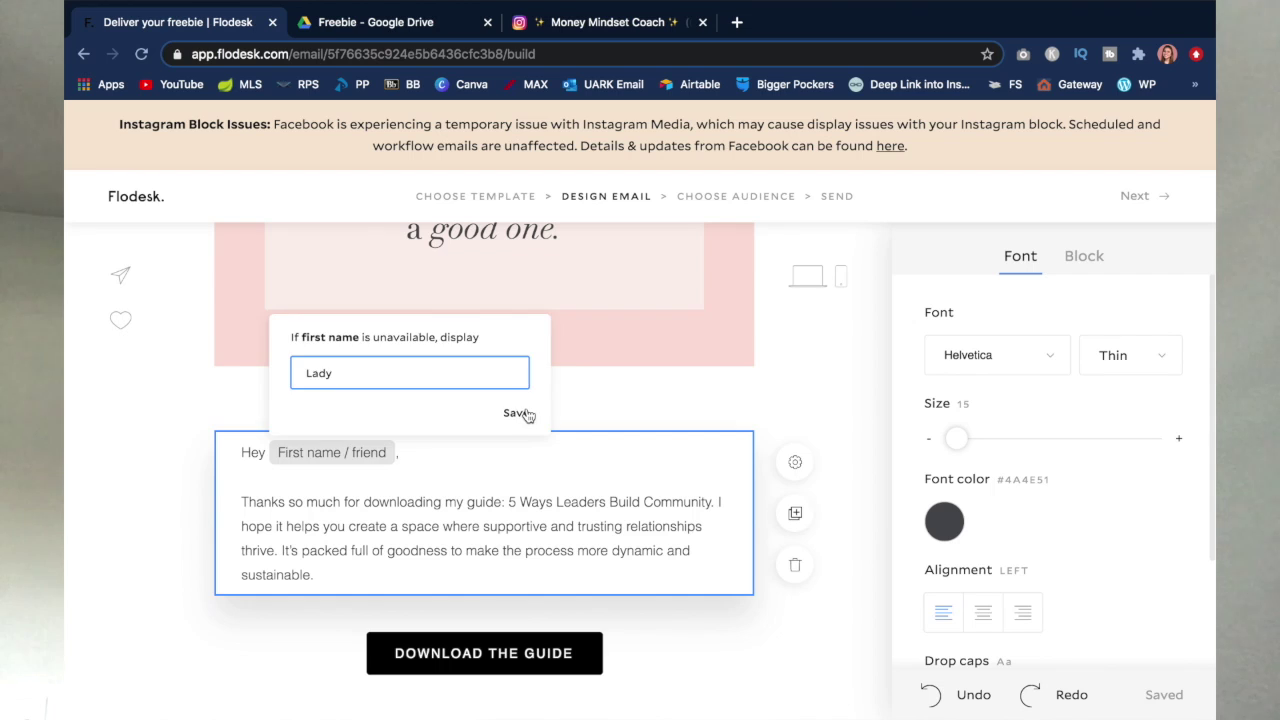
{"action": "left_click", "coordinate": [522, 413]}
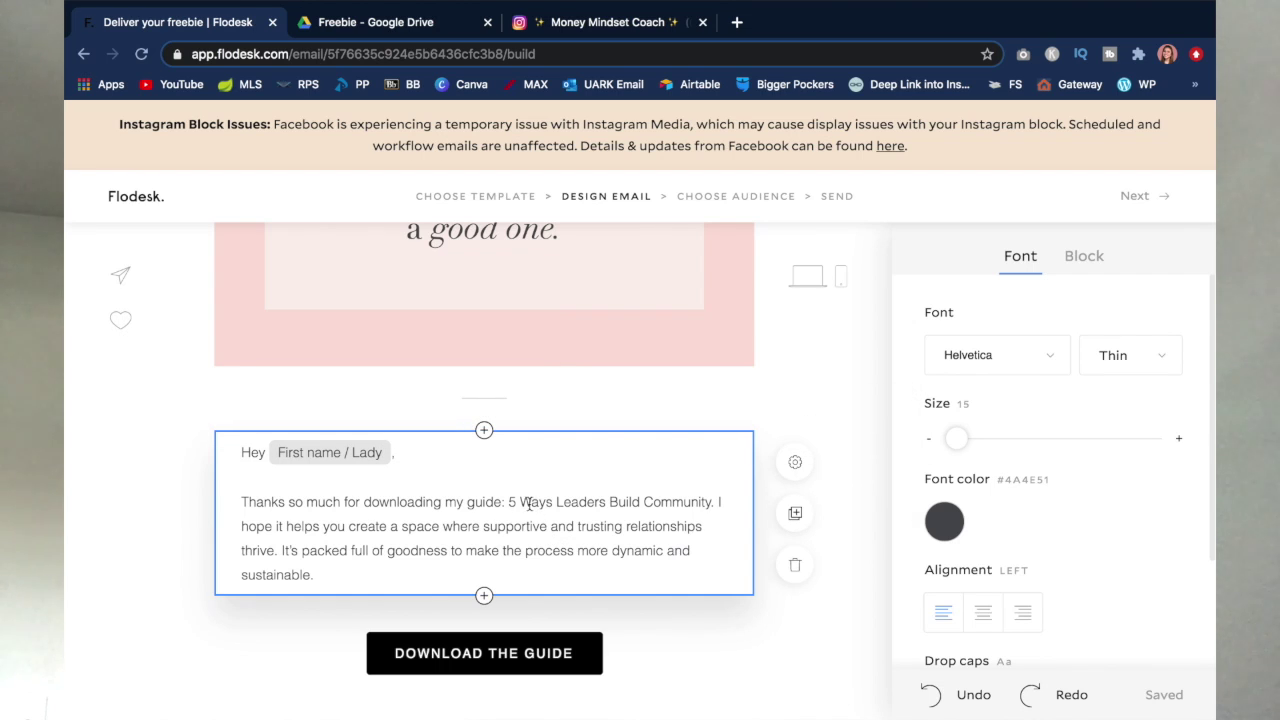
{"action": "left_click_drag", "start_coordinate": [521, 503], "coordinate": [716, 500]}
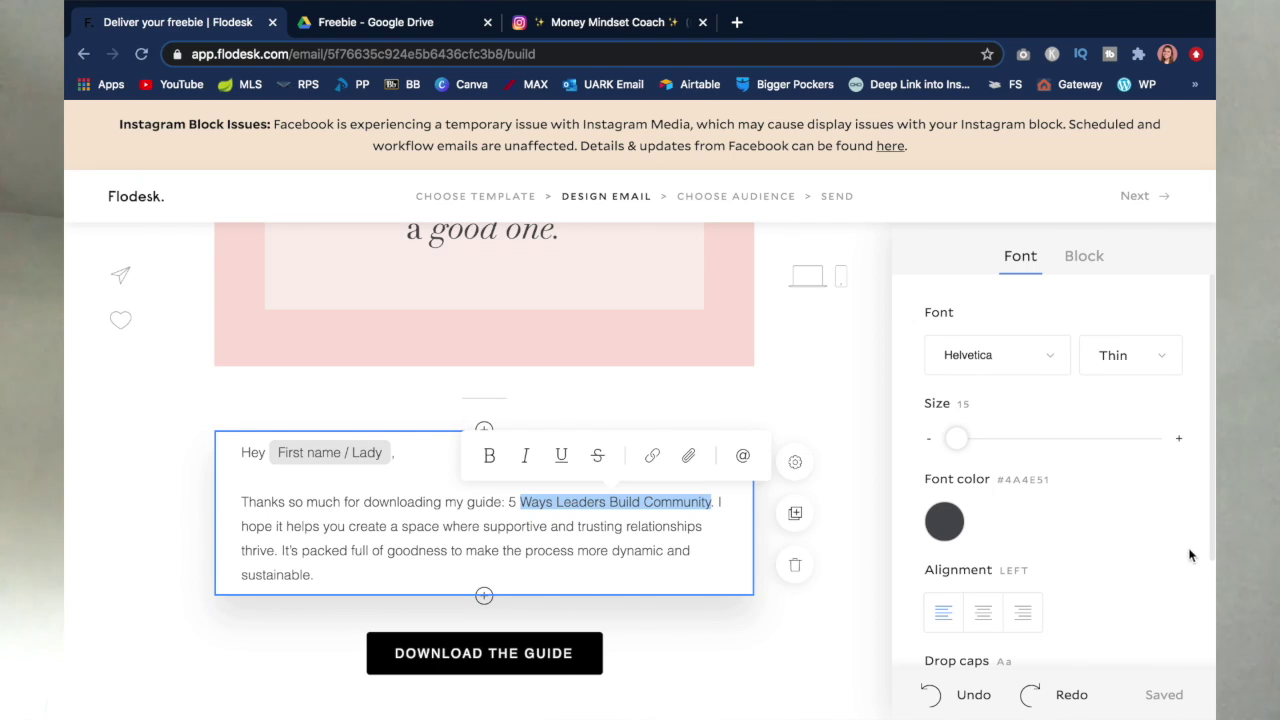
- Replace the old guide title with 'Know your why and manifest you hustle', fixing the typos
{"action": "key", "text": "BackSpace"}
{"action": "key", "text": "BackSpace"}
{"action": "key", "text": "BackSpace"}
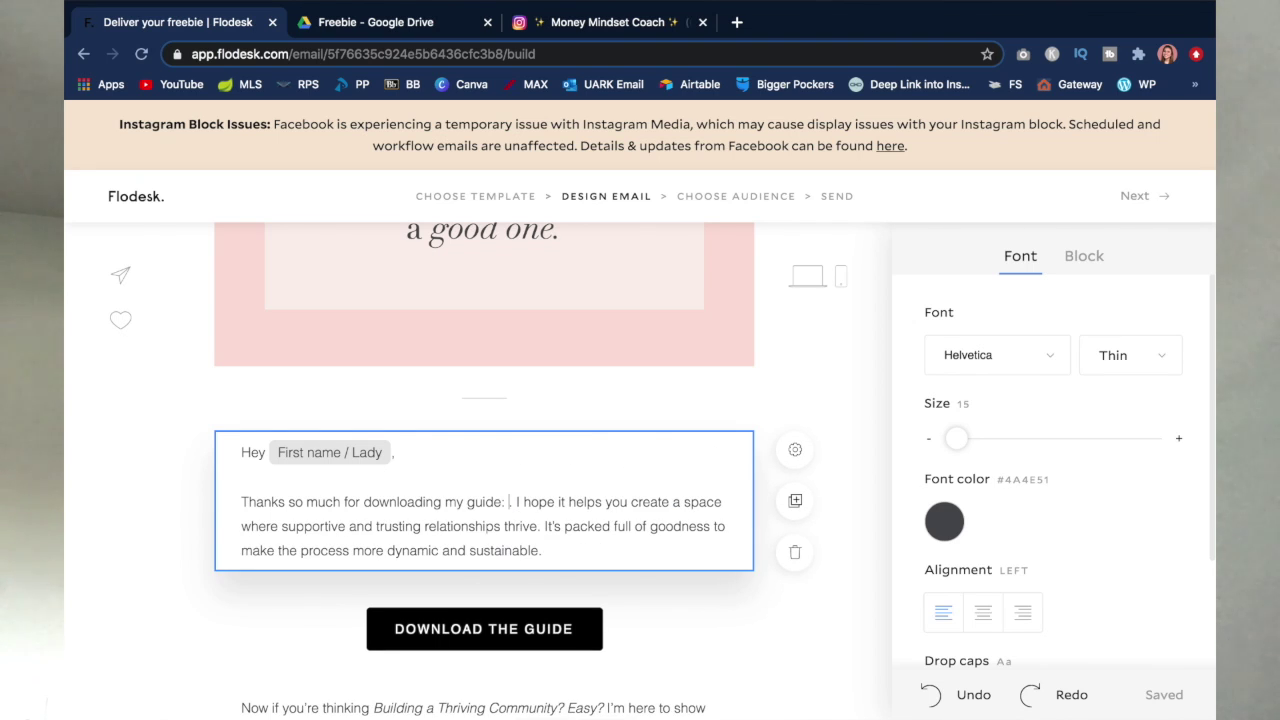
{"action": "type", "text": "Kno"}
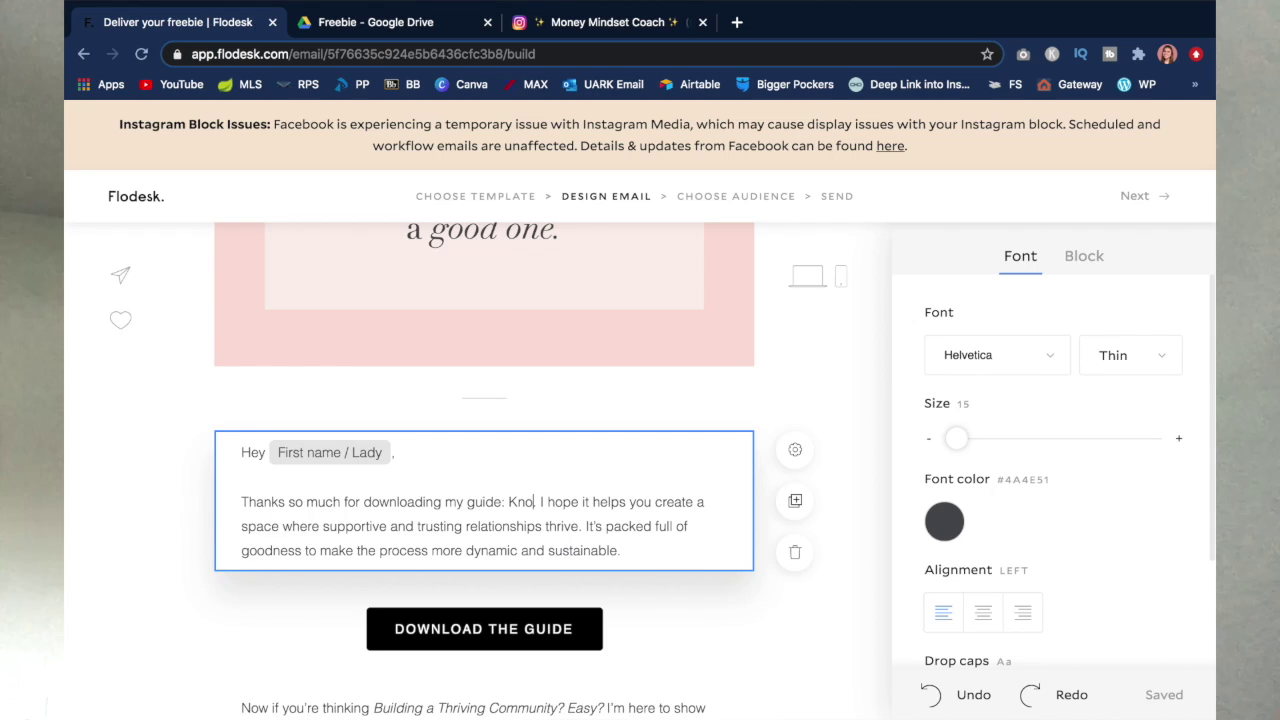
{"action": "type", "text": "w your wh"}
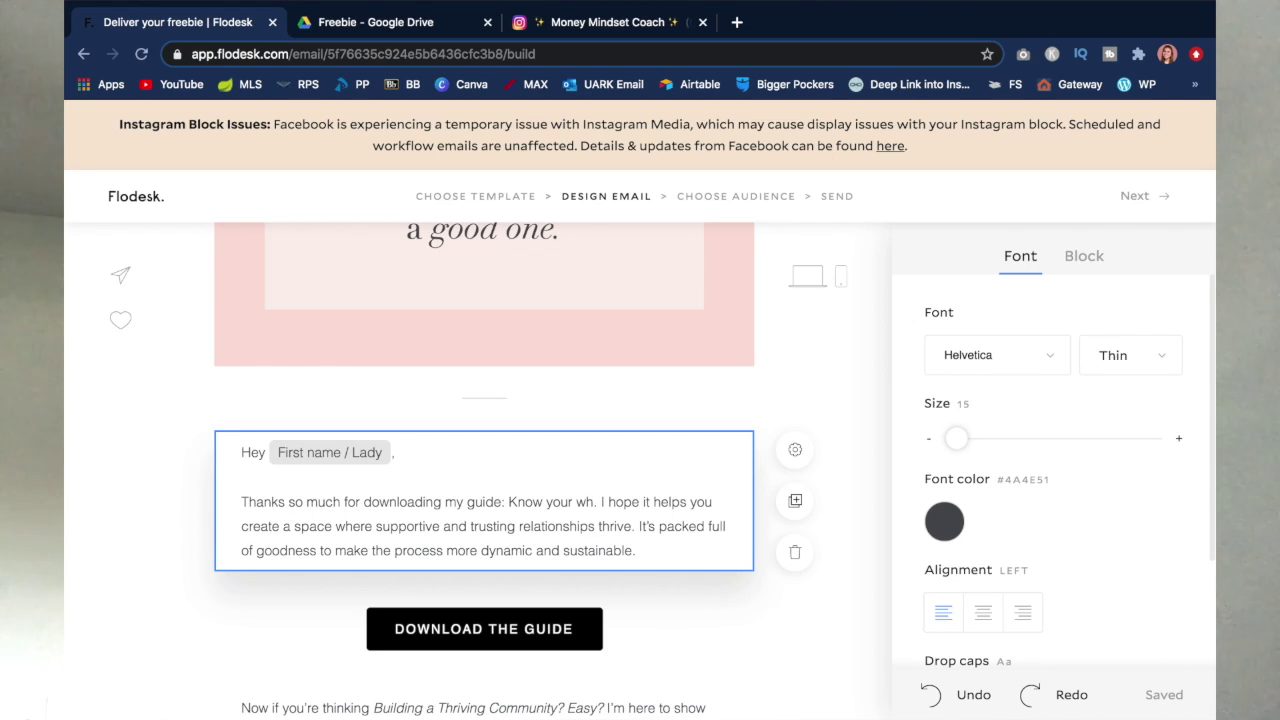
{"action": "type", "text": "y and manife"}
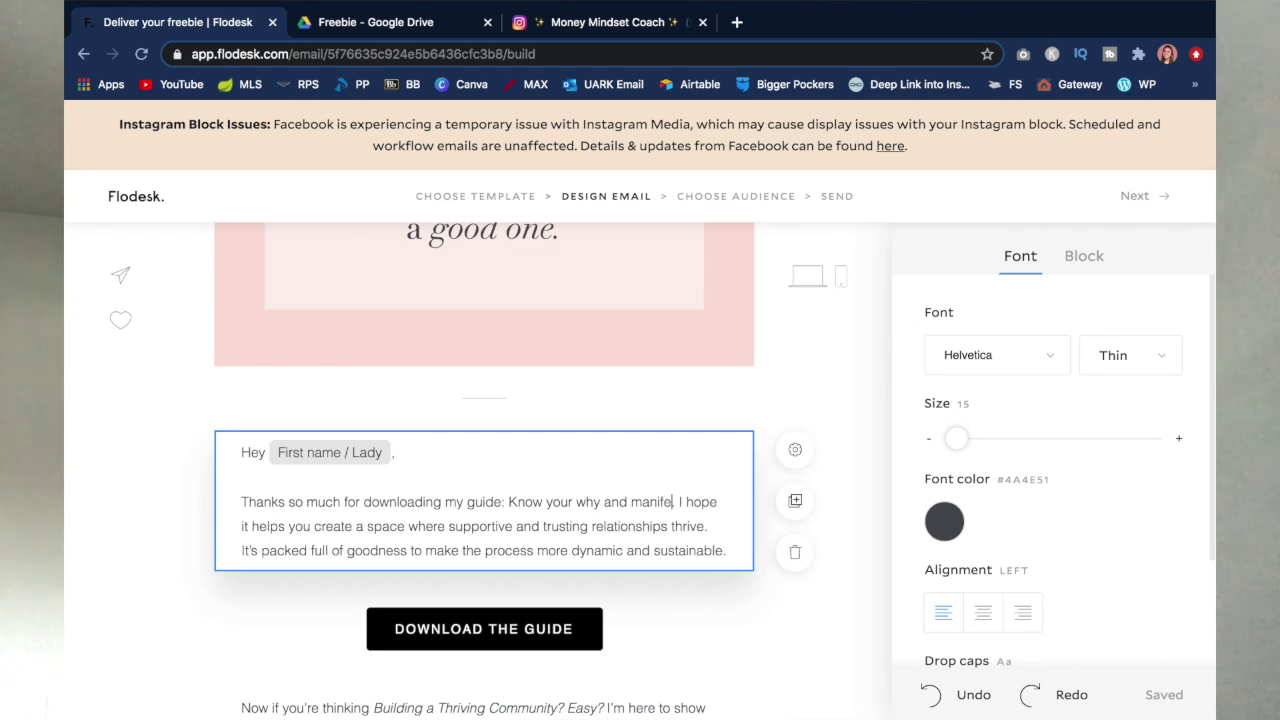
{"action": "type", "text": "st you hsul"}
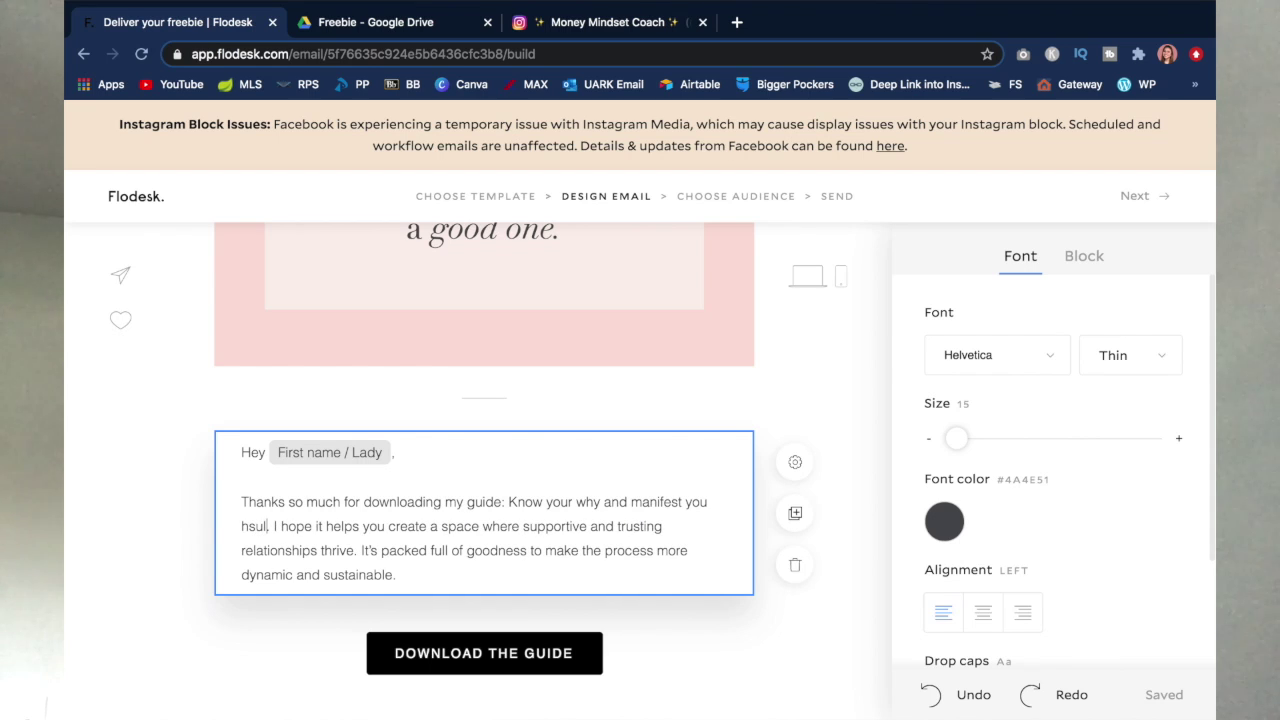
{"action": "key", "text": "BackSpace"}
{"action": "key", "text": "BackSpace"}
{"action": "key", "text": "BackSpace"}
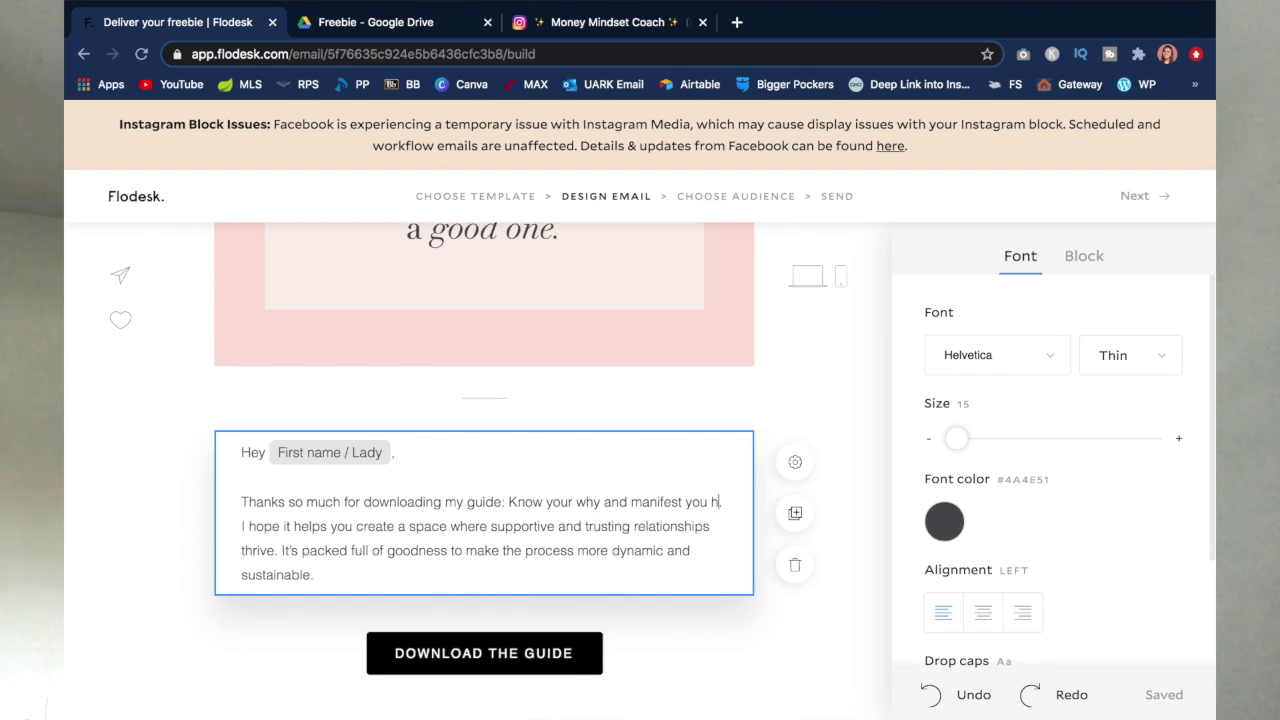
{"action": "type", "text": "ustle ."}
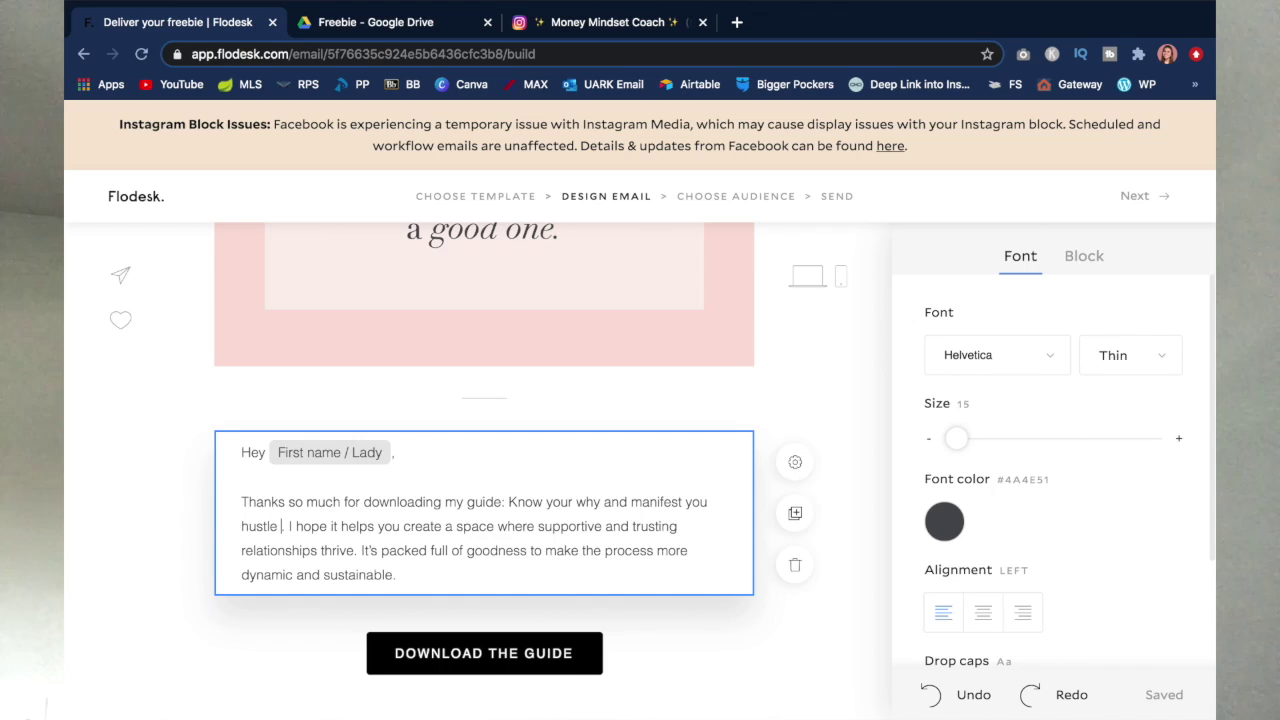
{"action": "key", "text": "Delete"}
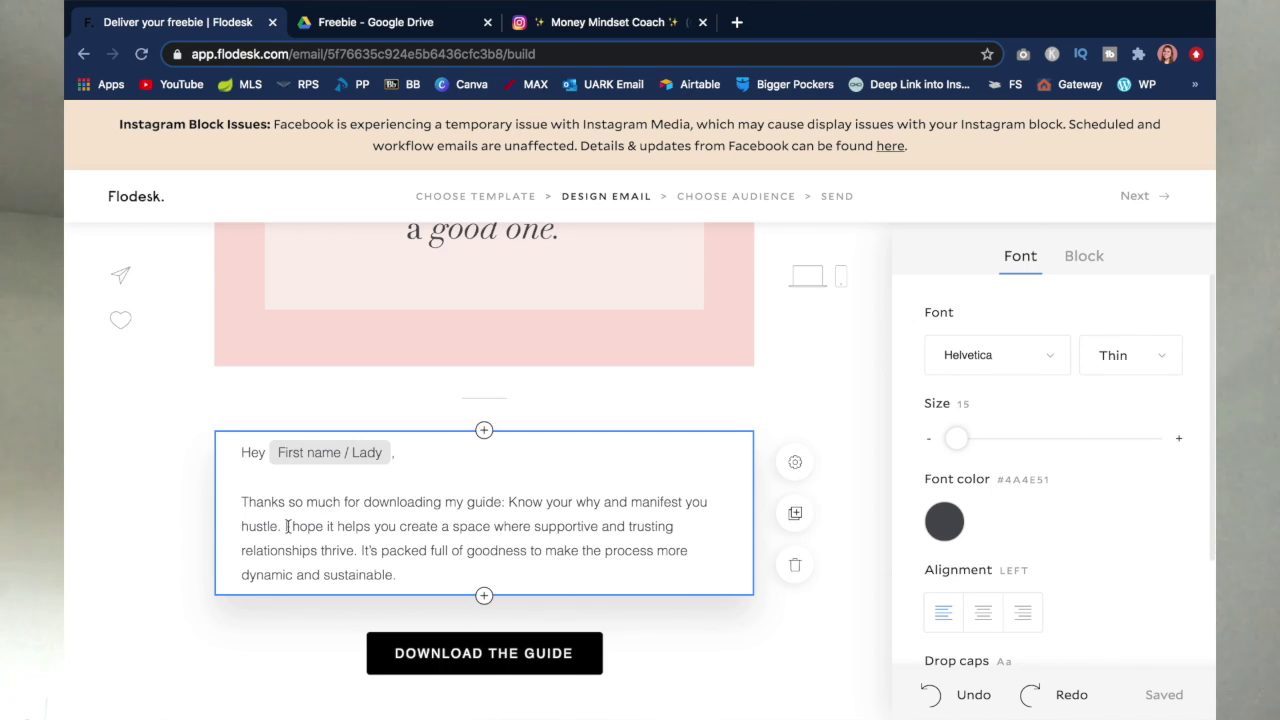
- Delete the remaining sentences of the thank-you paragraph after 'hustle'
{"action": "mouse_move", "coordinate": [336, 568]}
{"action": "left_click_drag", "start_coordinate": [379, 580], "coordinate": [285, 526]}
{"action": "key", "text": "BackSpace"}
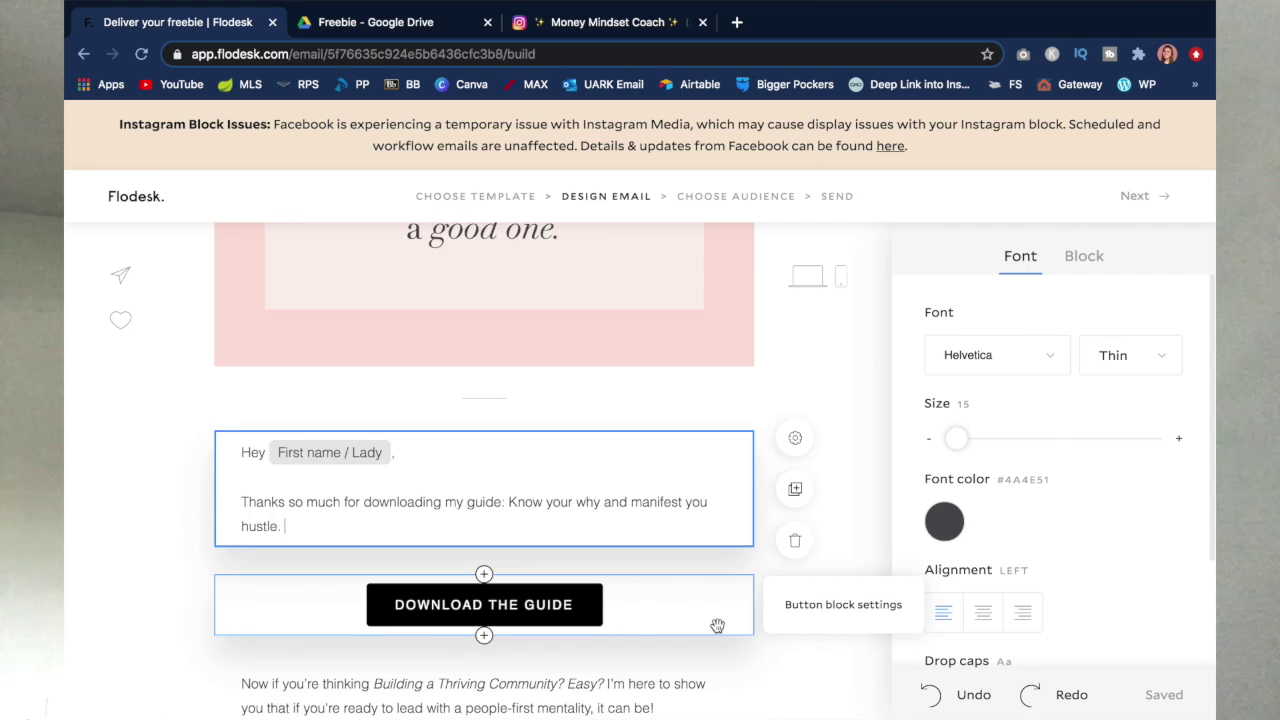
{"action": "scroll", "coordinate": [710, 626], "scroll_direction": "down", "scroll_amount": 1}
{"action": "scroll", "coordinate": [540, 595], "scroll_direction": "down", "scroll_amount": 1}
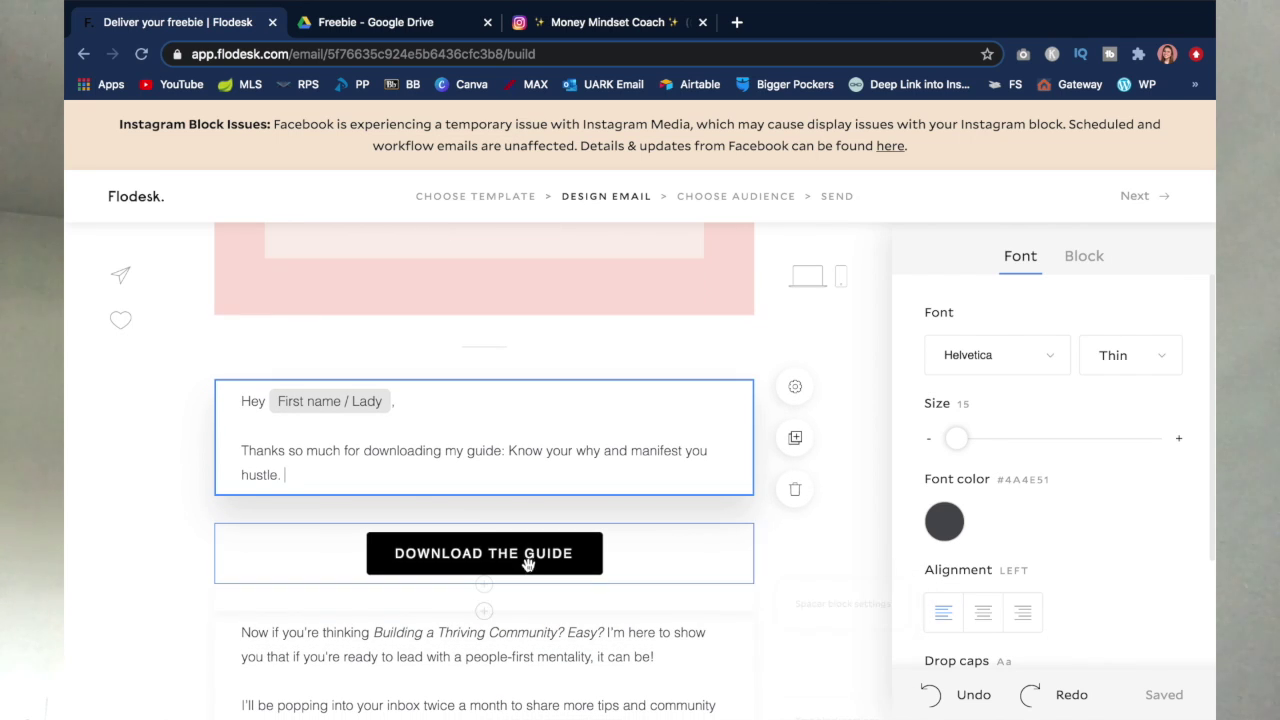
- Make the Download the Guide button a rounded outline style with a pink #E09590 border
{"action": "left_click", "coordinate": [528, 563]}
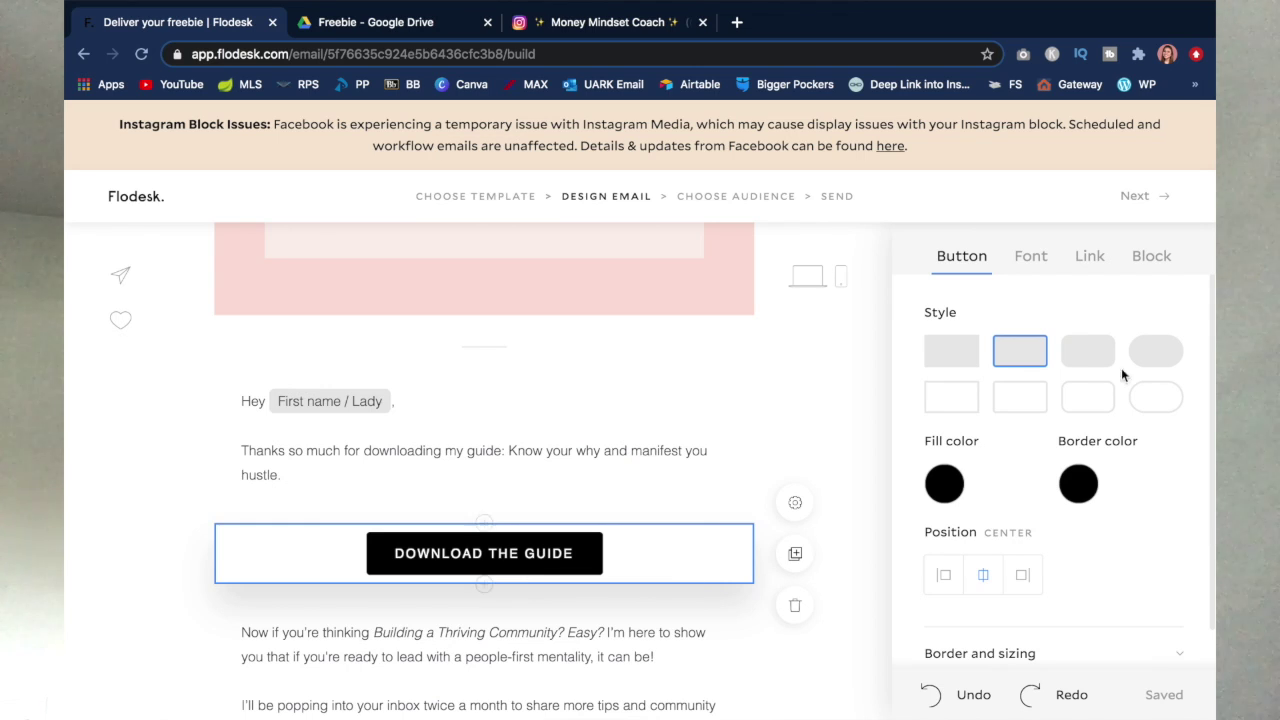
{"action": "left_click", "coordinate": [1088, 397]}
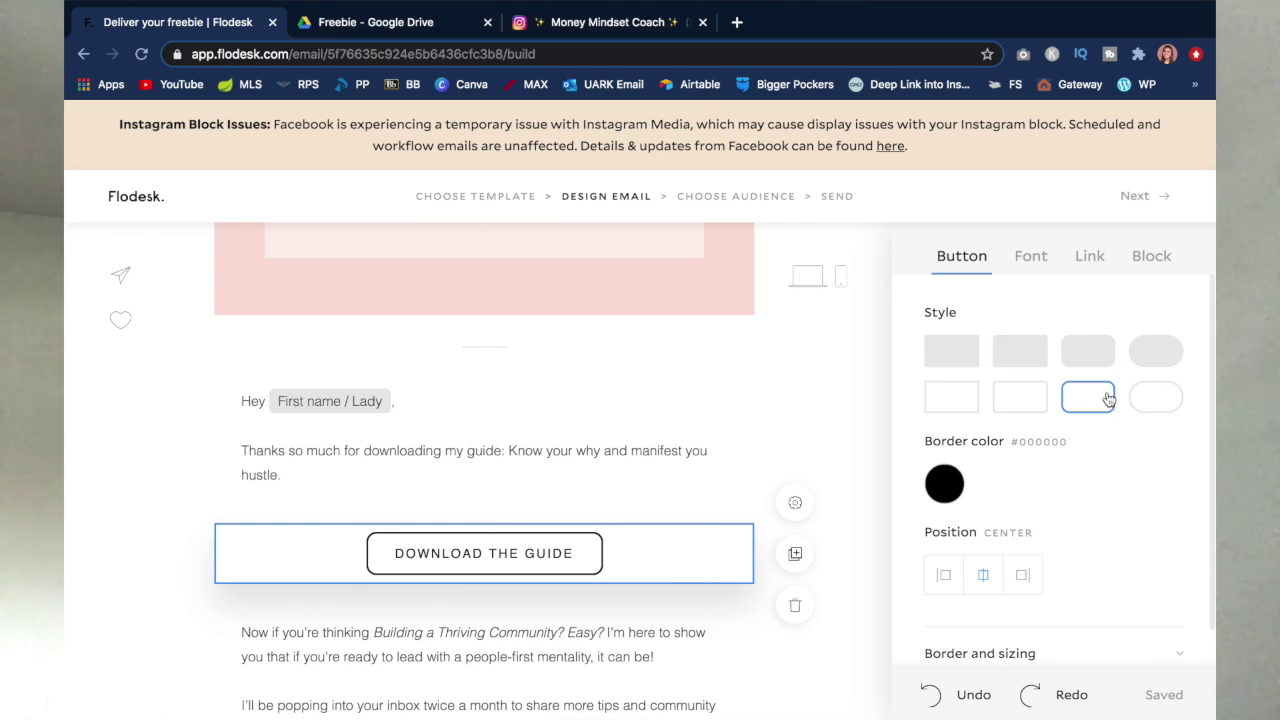
{"action": "left_click", "coordinate": [947, 490]}
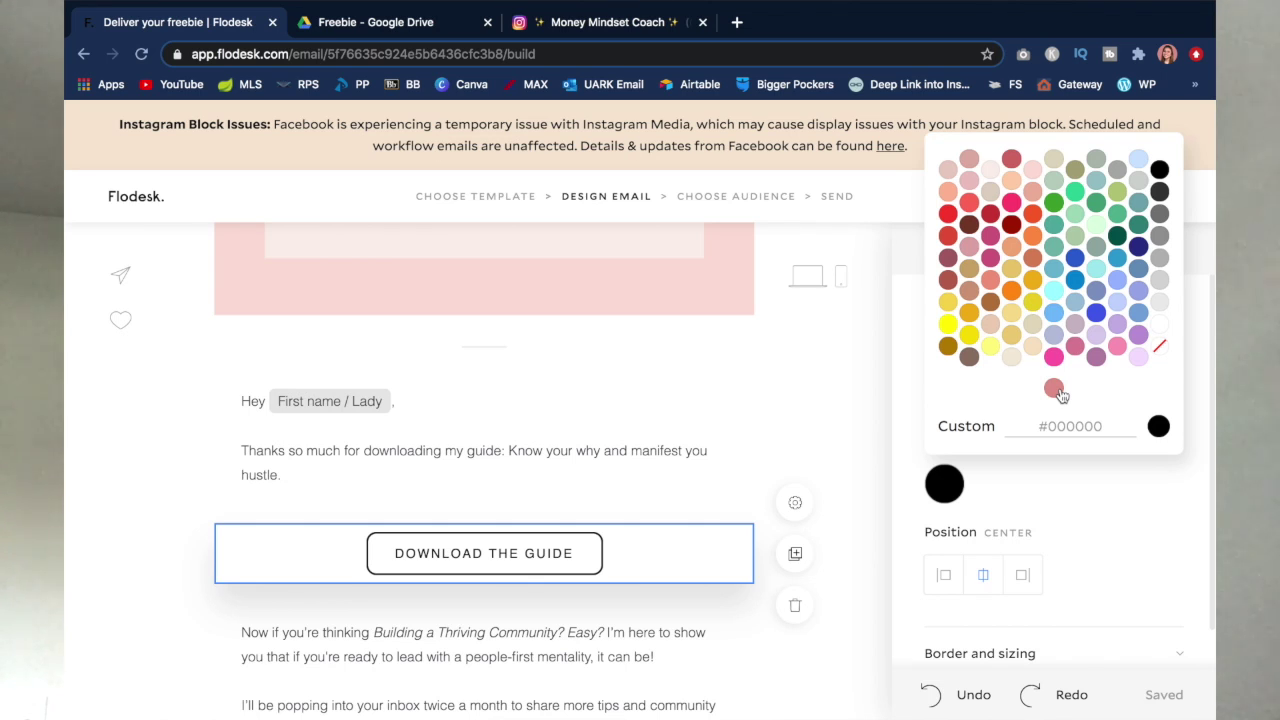
{"action": "left_click", "coordinate": [1055, 389]}
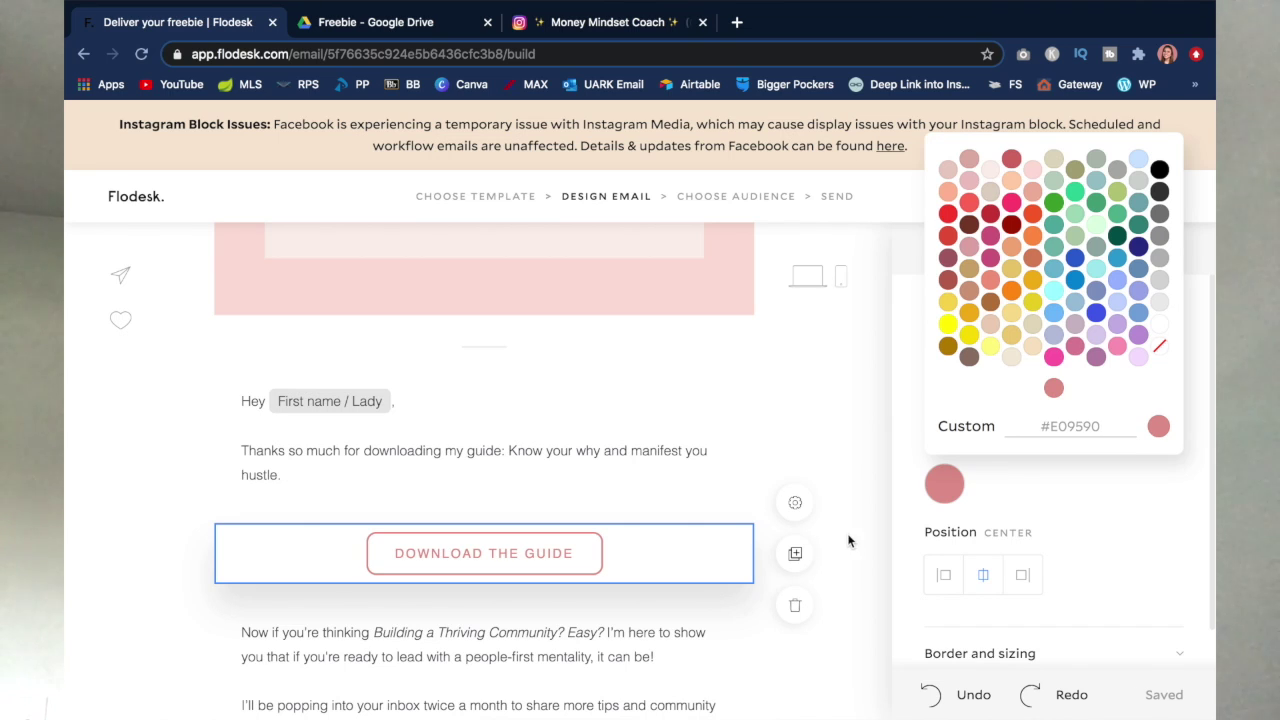
{"action": "left_click_drag", "start_coordinate": [1112, 424], "coordinate": [1134, 426]}
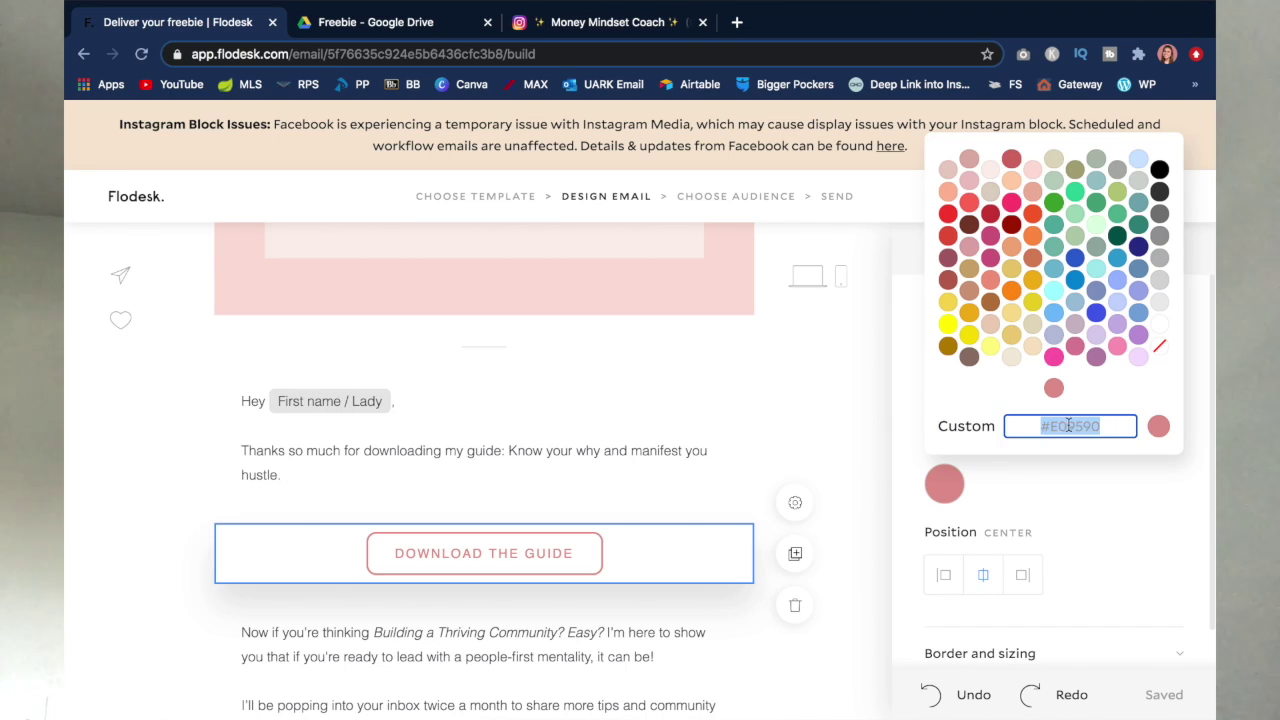
{"action": "left_click", "coordinate": [1120, 497]}
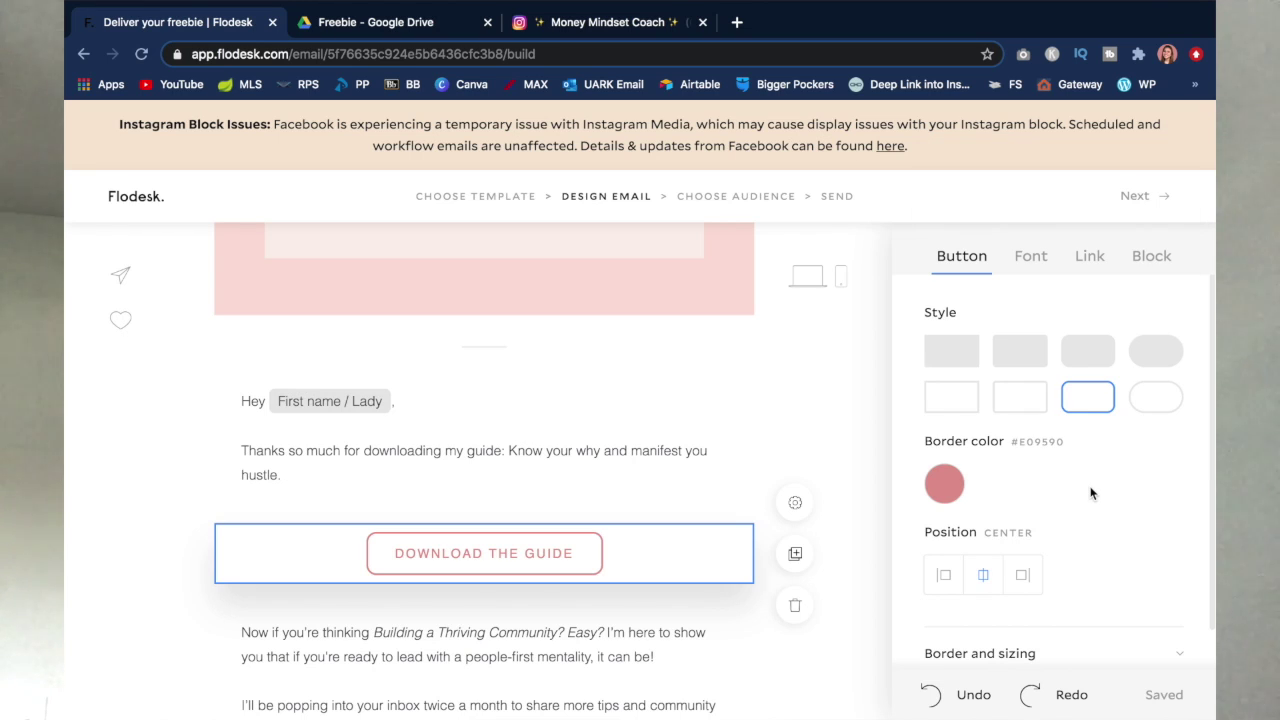
{"action": "scroll", "coordinate": [1089, 491], "scroll_direction": "down", "scroll_amount": 1}
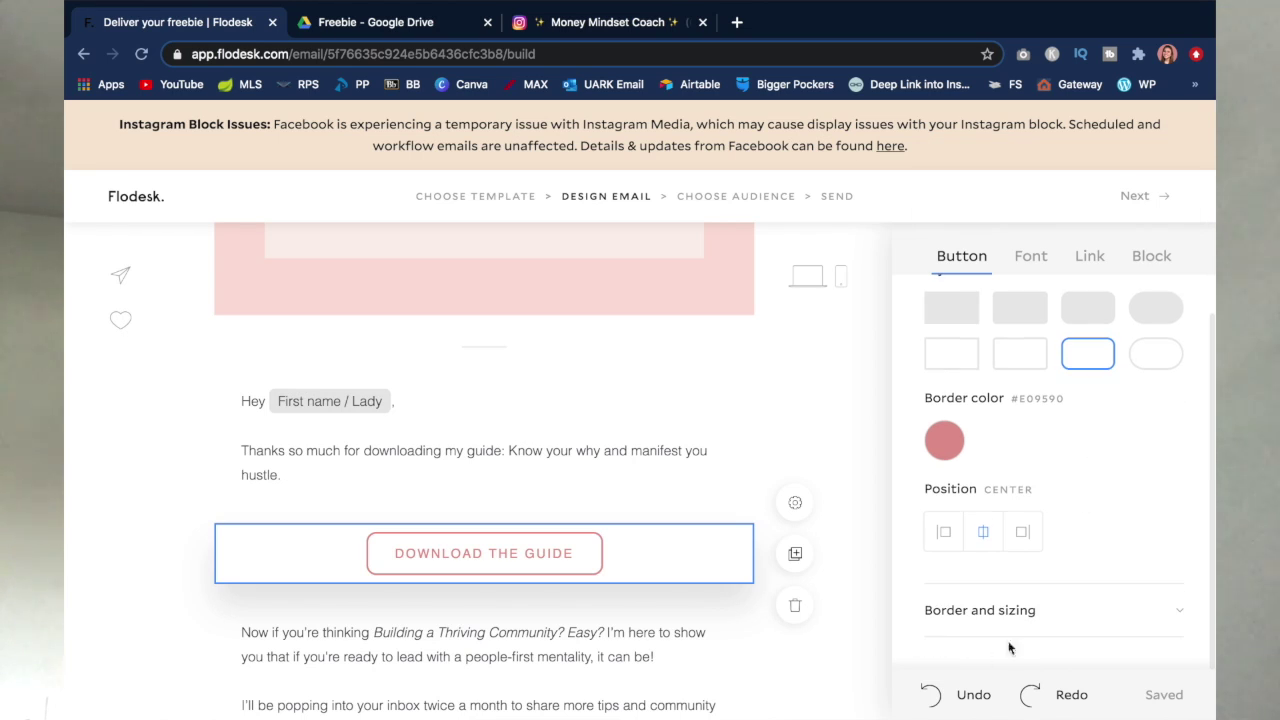
- Set the download button's border thickness to 3, width to 24 and height to 38
{"action": "left_click", "coordinate": [1024, 614]}
{"action": "scroll", "coordinate": [1044, 620], "scroll_direction": "down", "scroll_amount": 3}
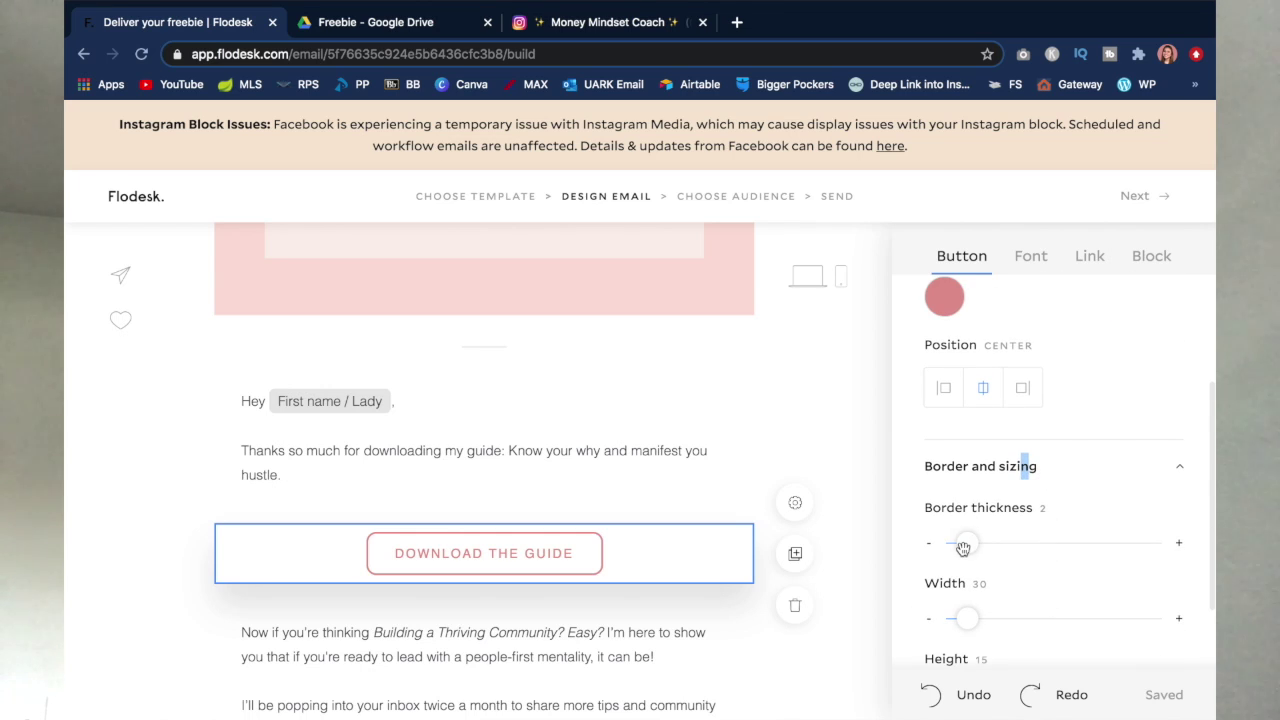
{"action": "mouse_move", "coordinate": [965, 545]}
{"action": "left_mouse_down"}
{"action": "mouse_move", "coordinate": [1015, 550]}
{"action": "mouse_move", "coordinate": [978, 545]}
{"action": "left_mouse_up"}
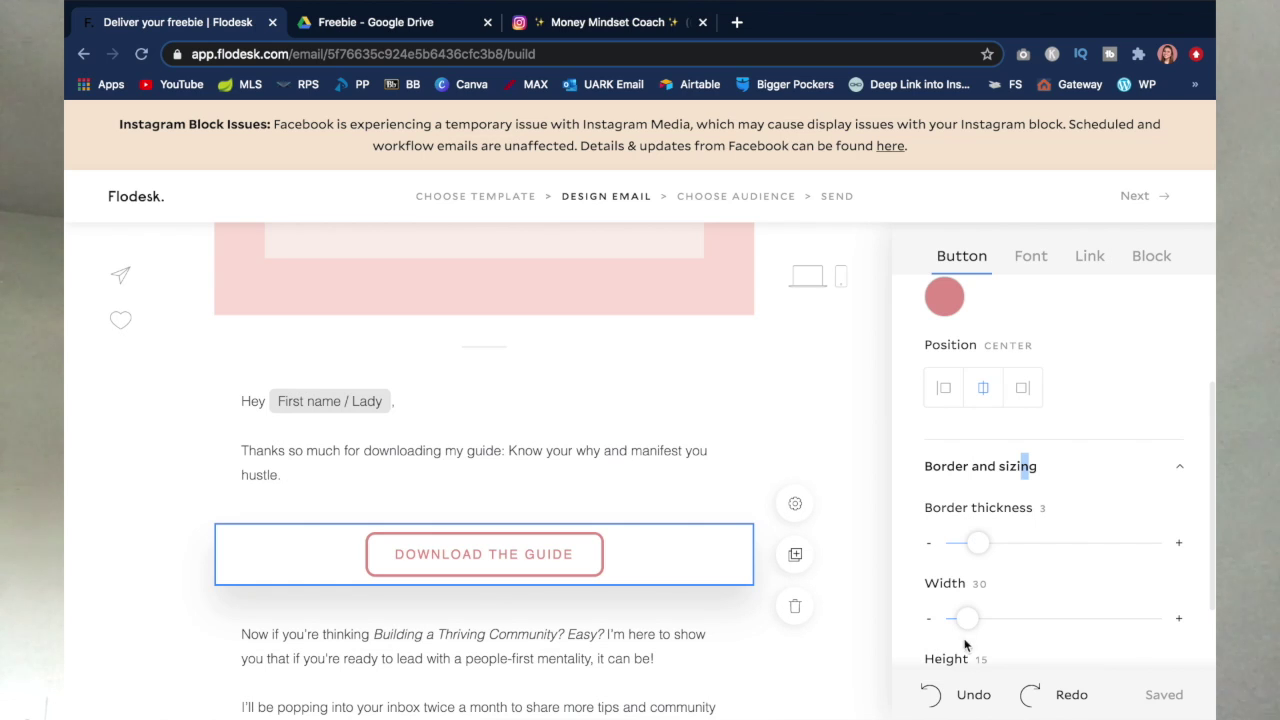
{"action": "mouse_move", "coordinate": [966, 618]}
{"action": "left_mouse_down"}
{"action": "mouse_move", "coordinate": [1092, 624]}
{"action": "mouse_move", "coordinate": [963, 618]}
{"action": "left_mouse_up"}
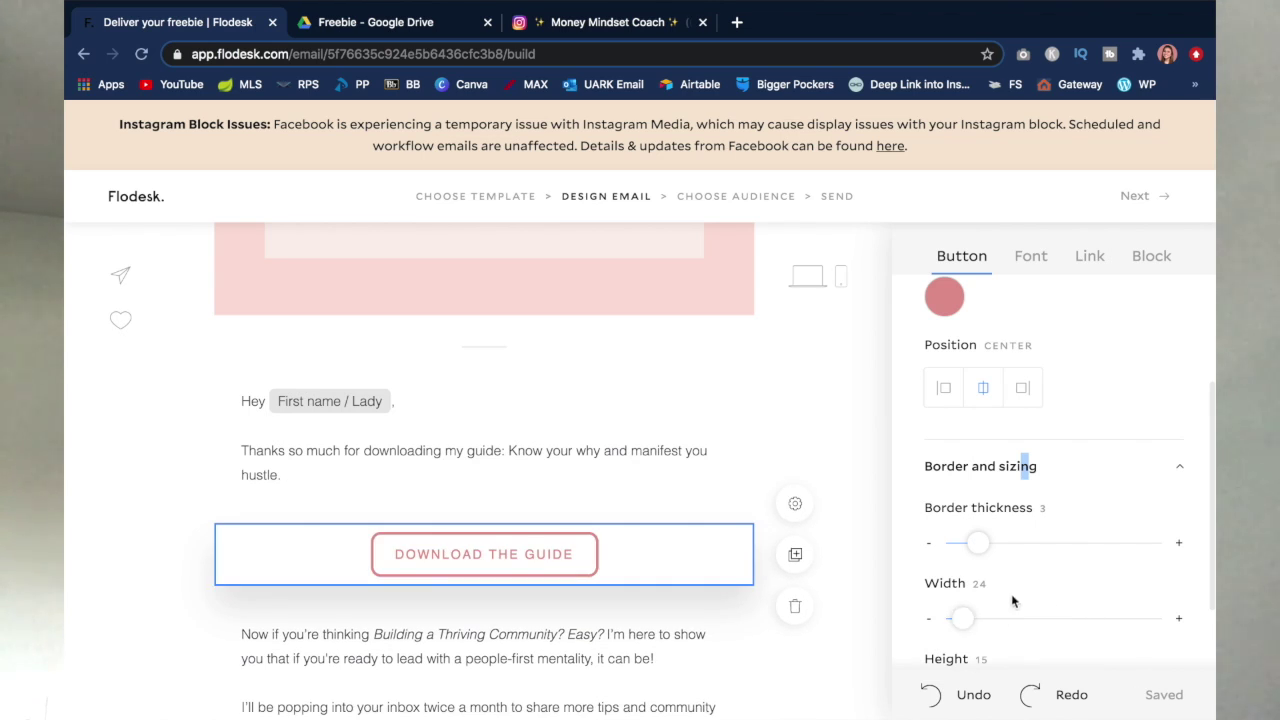
{"action": "scroll", "coordinate": [1023, 463], "scroll_direction": "down", "scroll_amount": 2}
{"action": "left_click_drag", "start_coordinate": [961, 590], "coordinate": [1057, 592]}
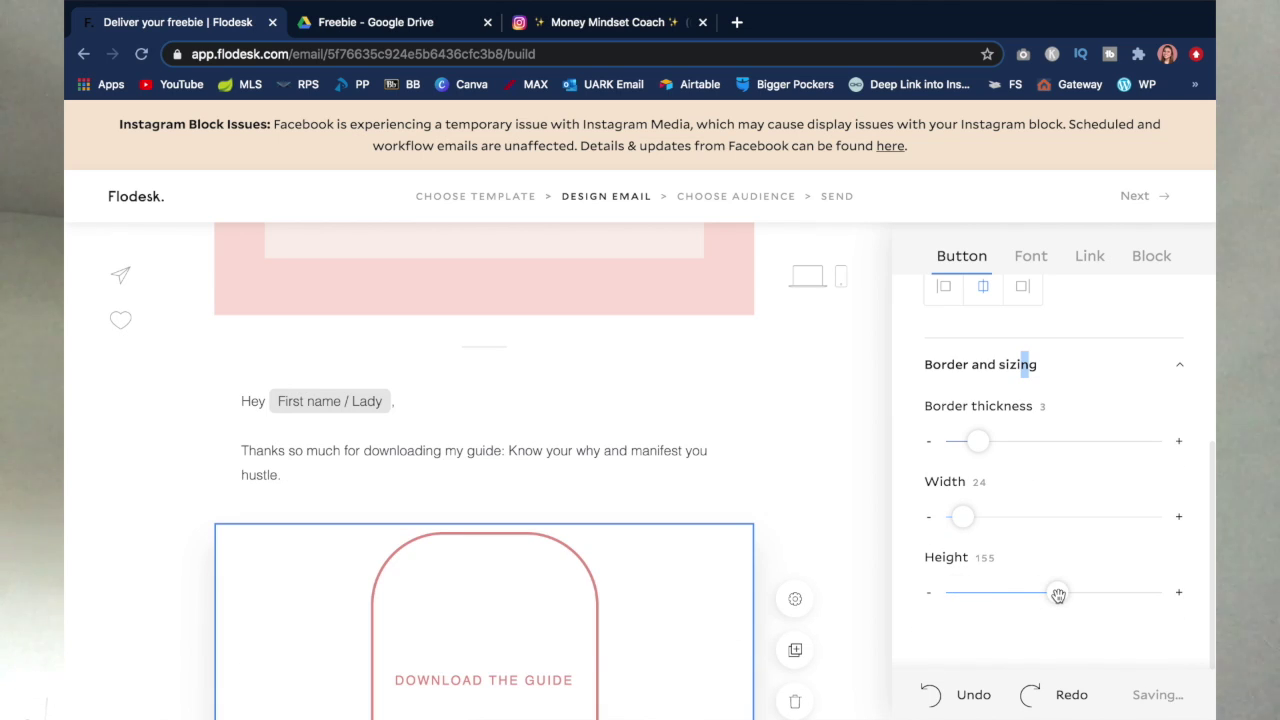
{"action": "scroll", "coordinate": [453, 536], "scroll_direction": "down", "scroll_amount": 3}
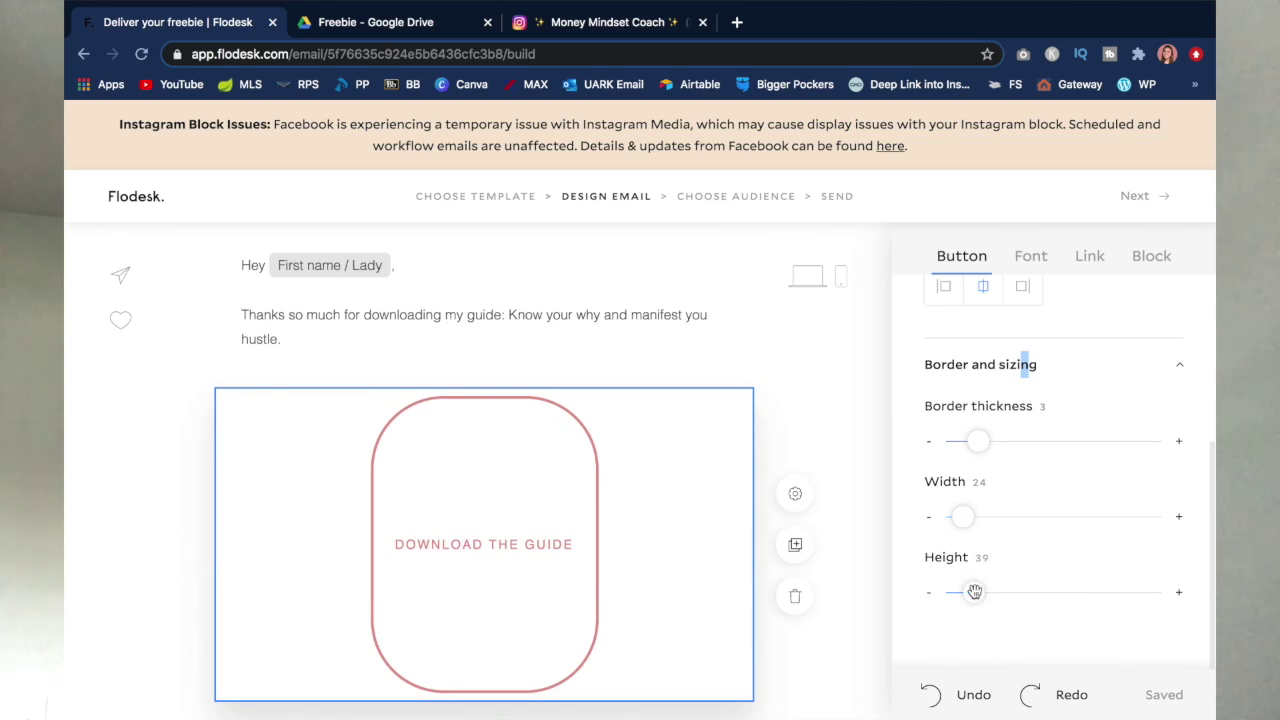
{"action": "left_click_drag", "start_coordinate": [974, 592], "coordinate": [972, 592]}
{"action": "scroll", "coordinate": [714, 545], "scroll_direction": "down", "scroll_amount": 3}
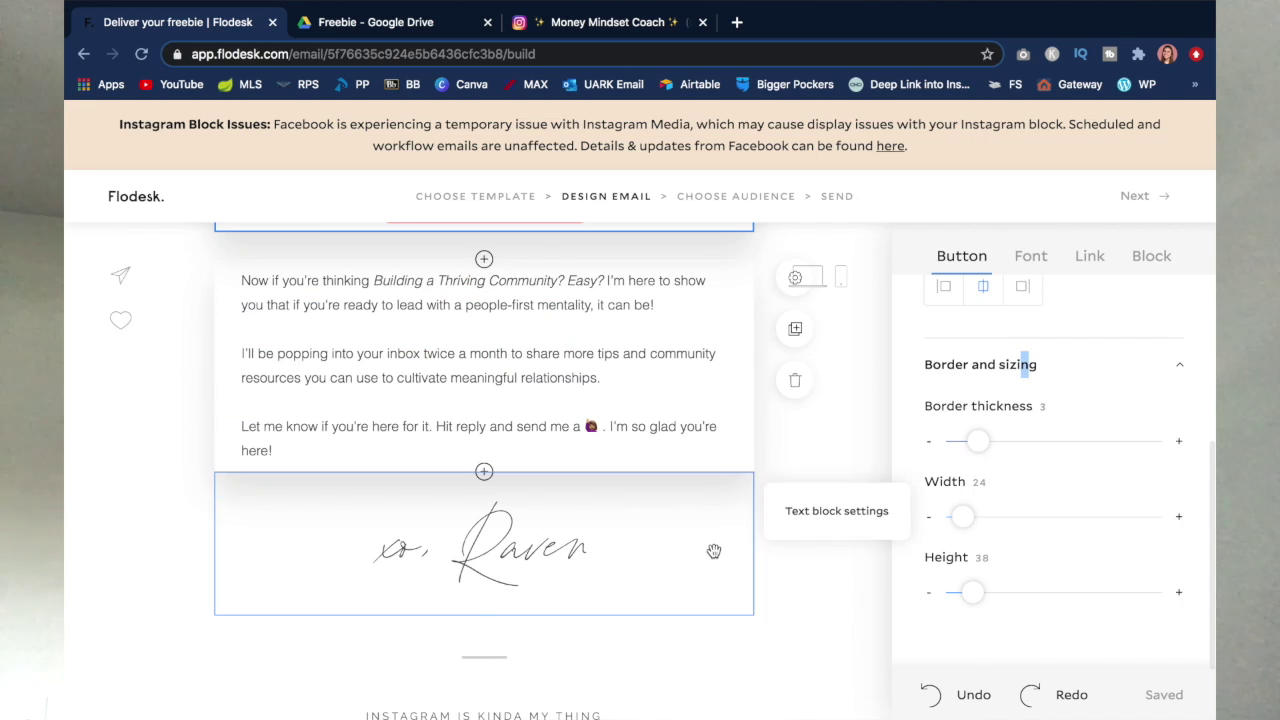
- Replace the name in the signature with the sender's own name
{"action": "left_click", "coordinate": [614, 552]}
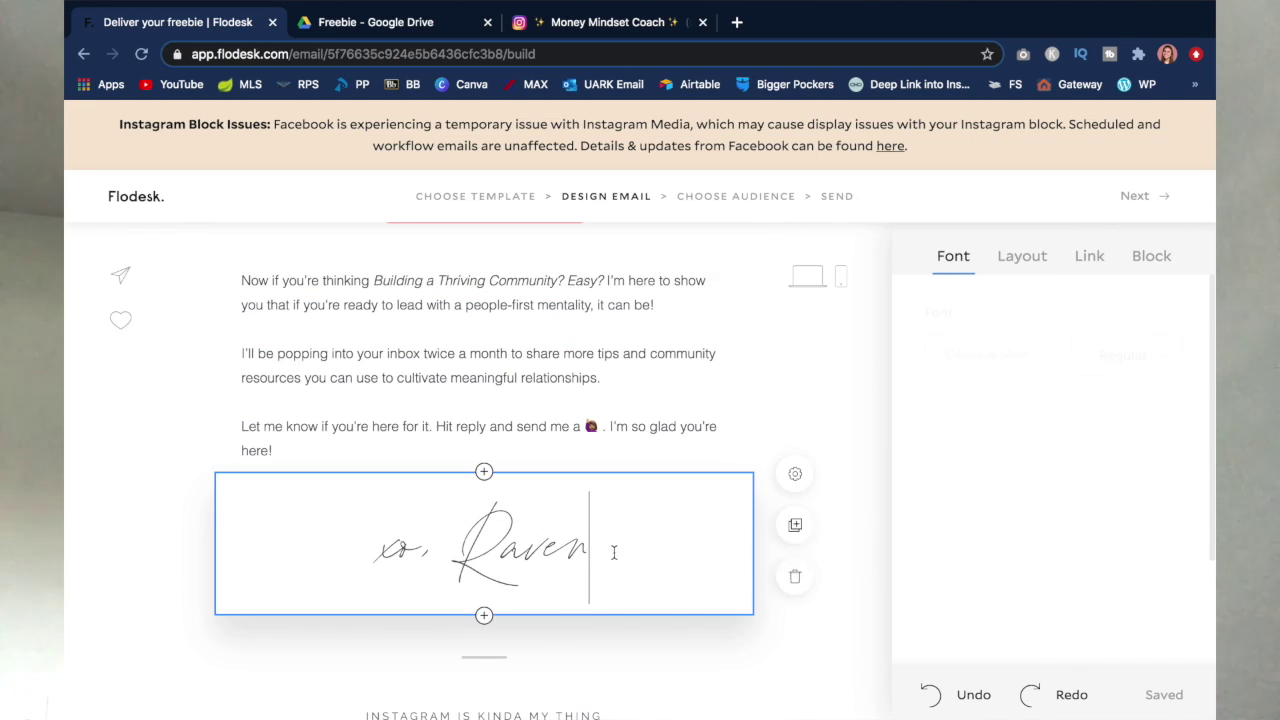
{"action": "triple_click", "coordinate": [345, 522]}
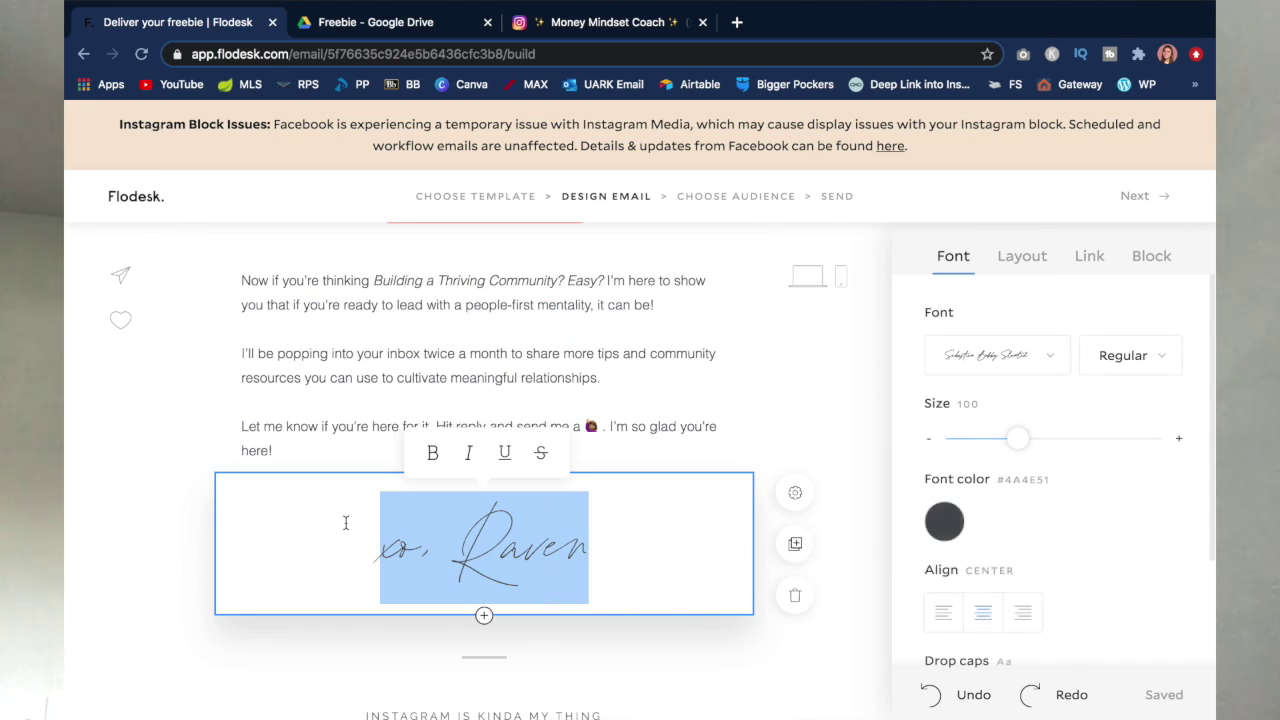
{"action": "type", "text": "Tn"}
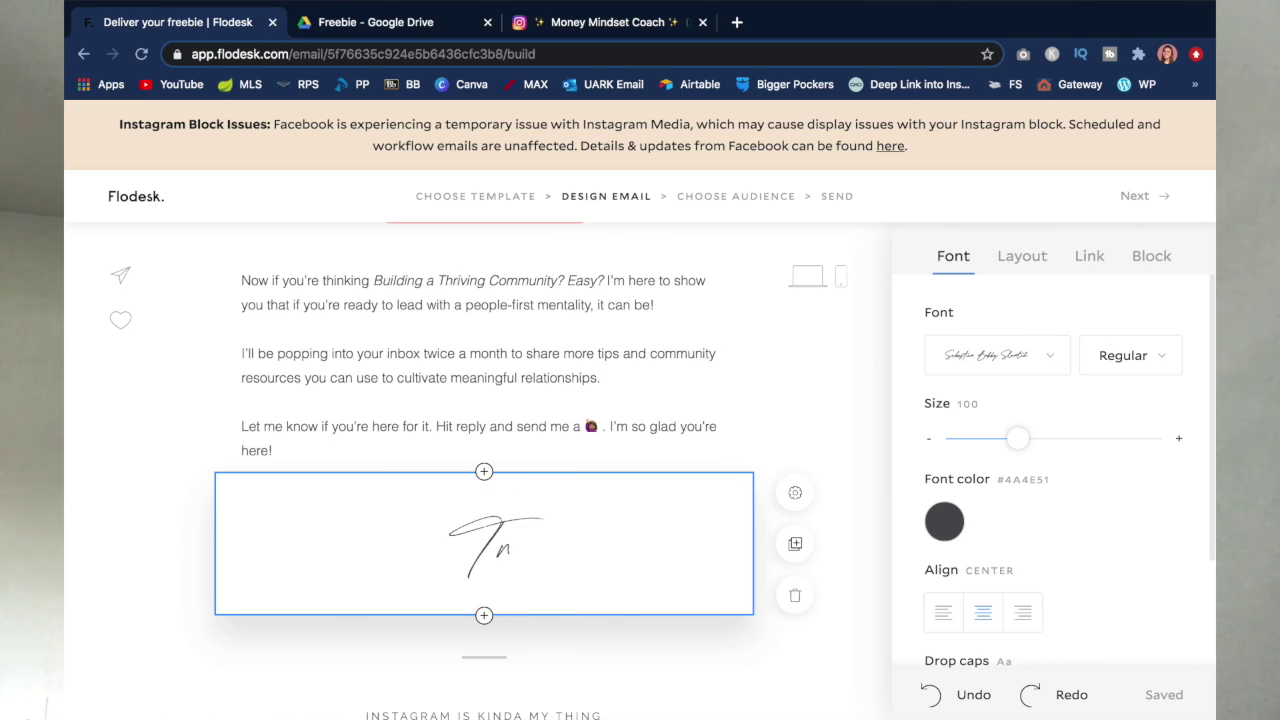
{"action": "type", "text": "nia"}
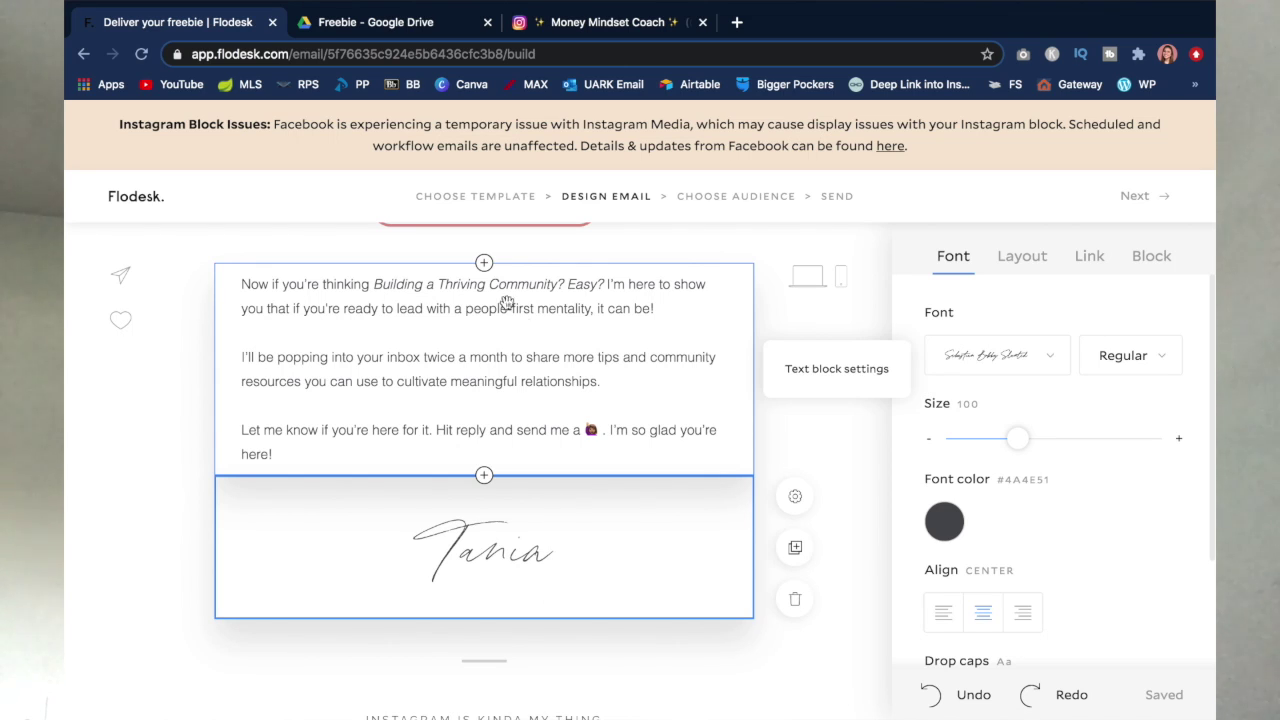
- Scroll down past the signature to the 'Instagram is kinda my thing' section
{"action": "scroll", "coordinate": [435, 440], "scroll_direction": "down", "scroll_amount": 1}
{"action": "scroll", "coordinate": [435, 440], "scroll_direction": "down", "scroll_amount": 3}
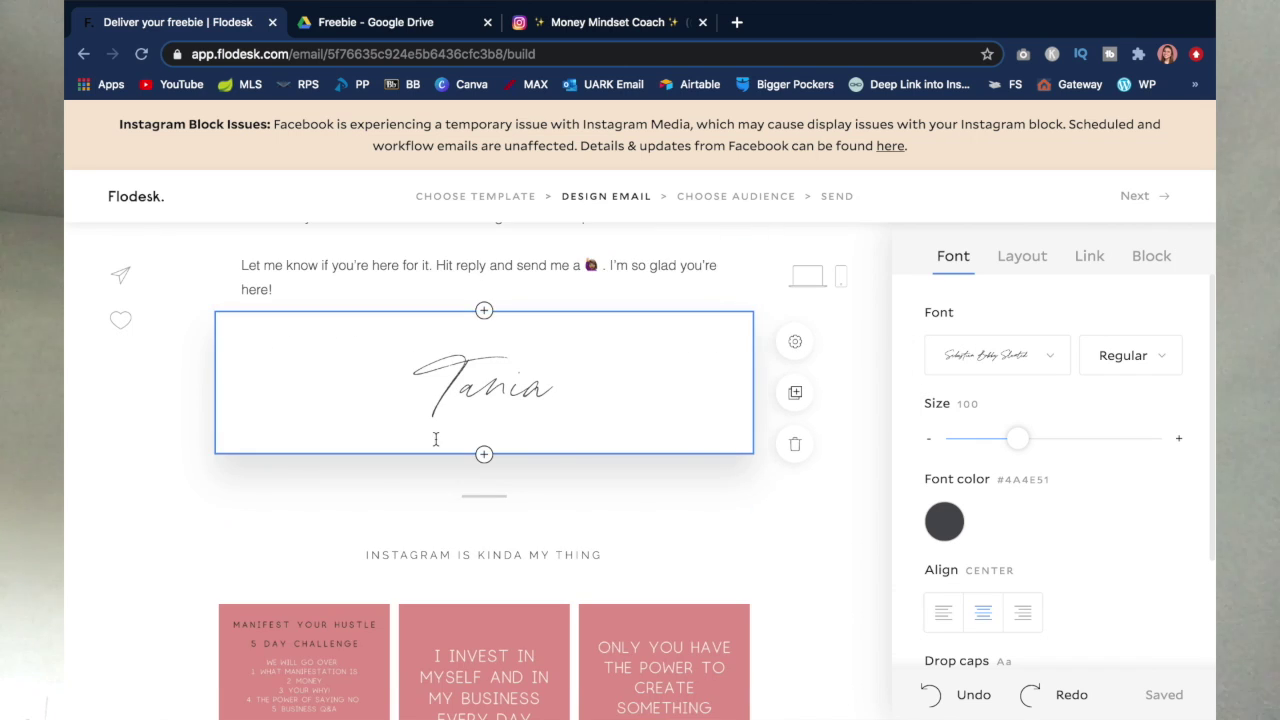
{"action": "scroll", "coordinate": [500, 420], "scroll_direction": "down", "scroll_amount": 3}
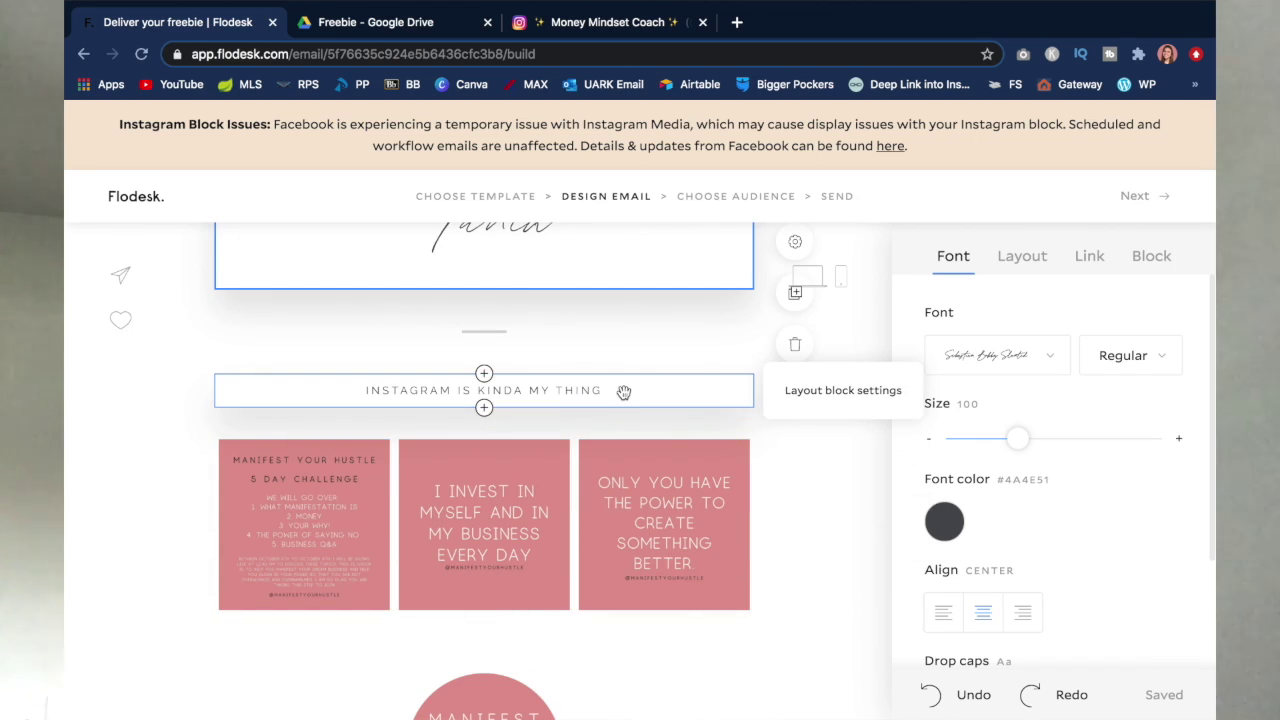
{"action": "left_click", "coordinate": [608, 510]}
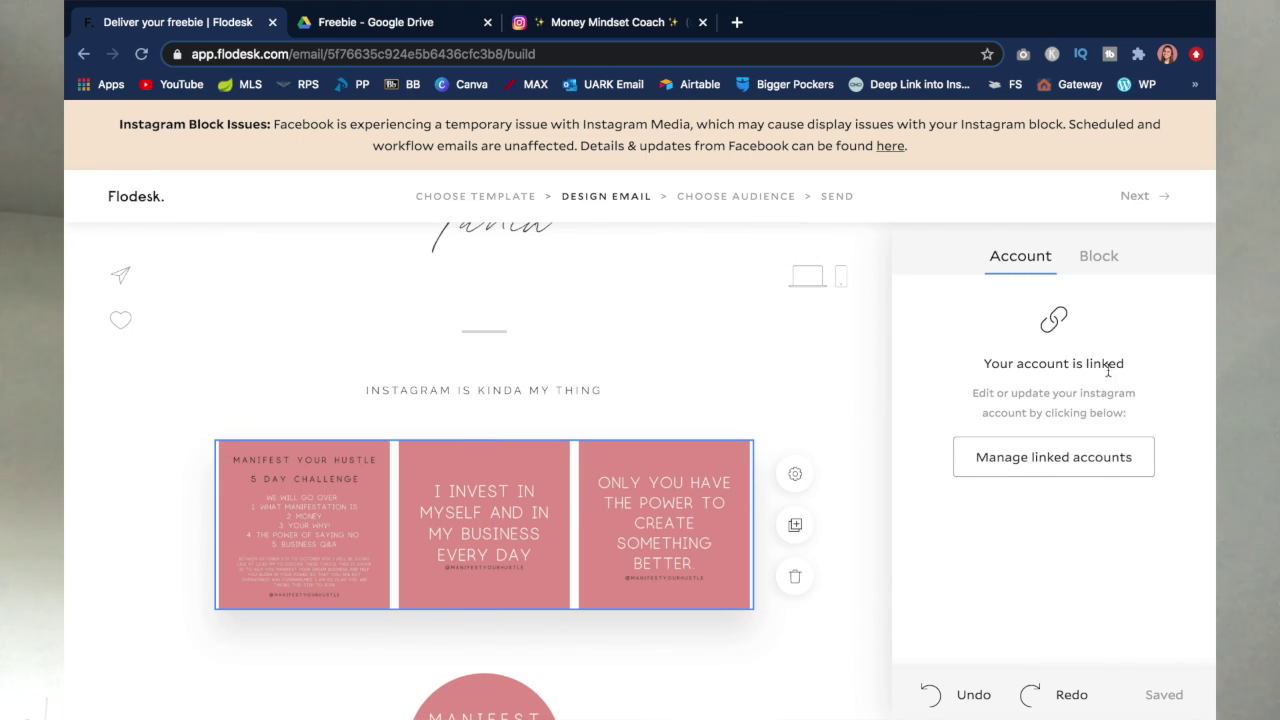
{"action": "left_click", "coordinate": [1082, 458]}
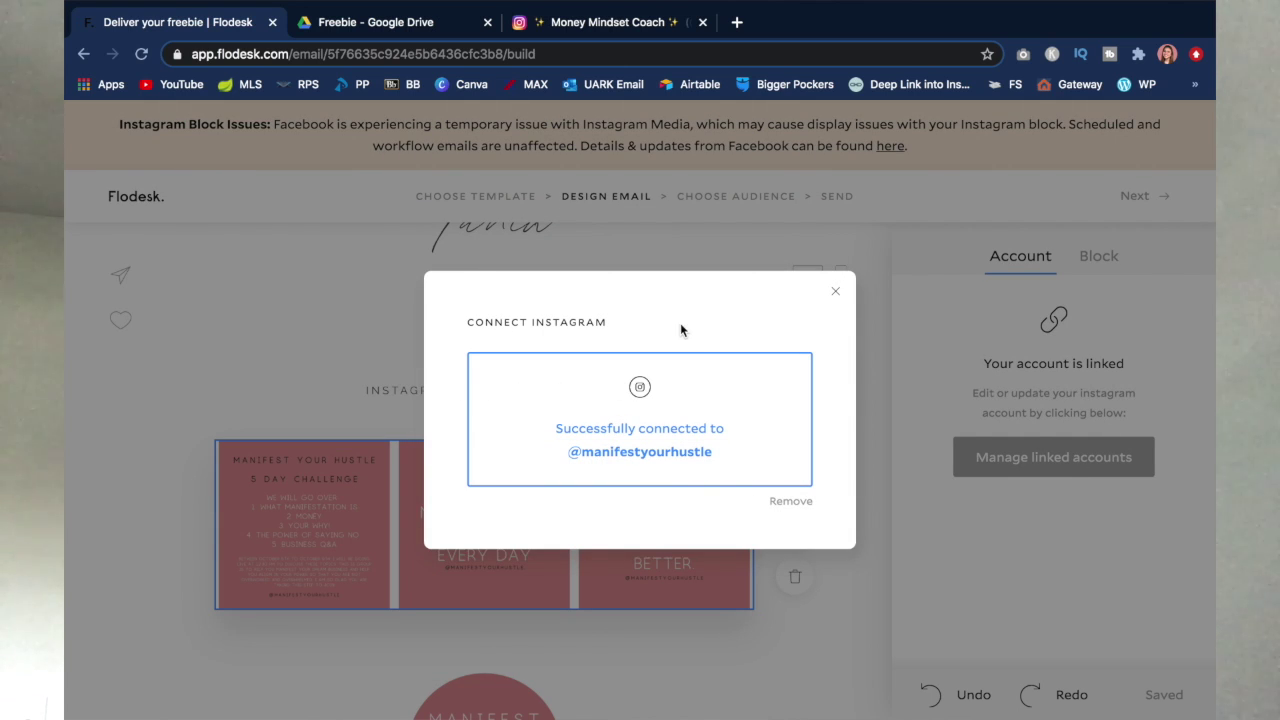
{"action": "left_click", "coordinate": [835, 291]}
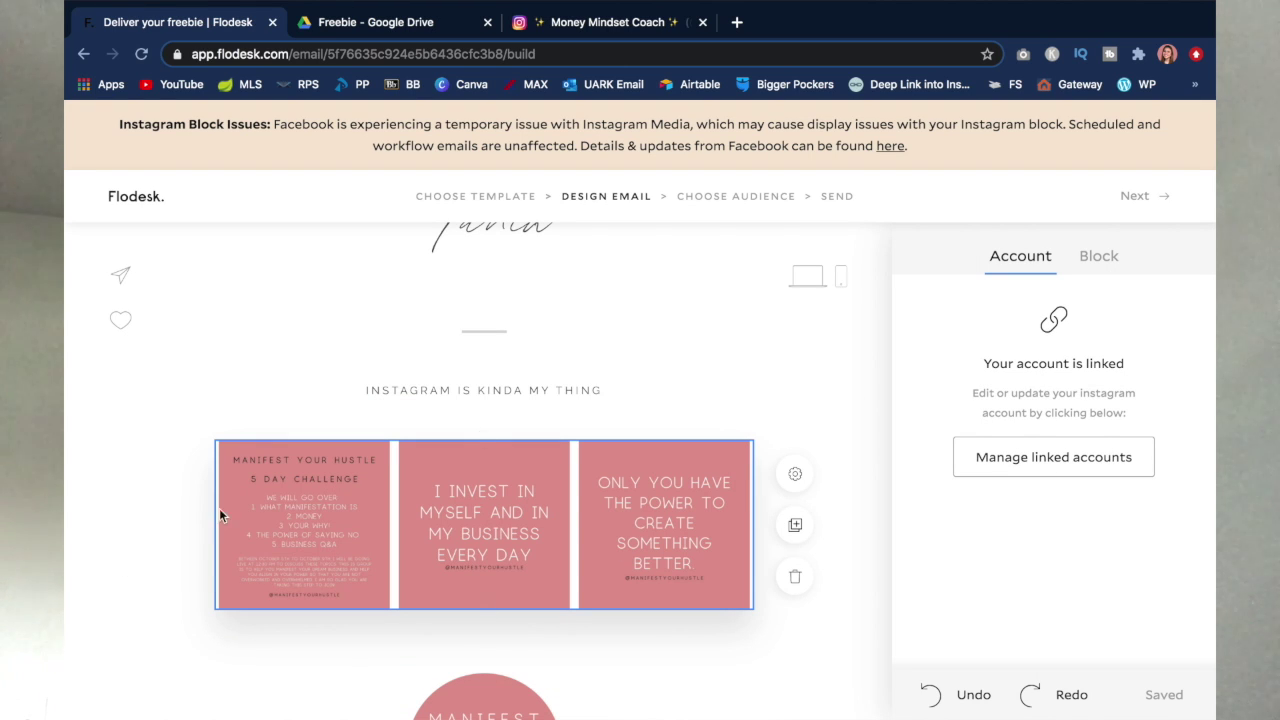
{"action": "mouse_move", "coordinate": [548, 530]}
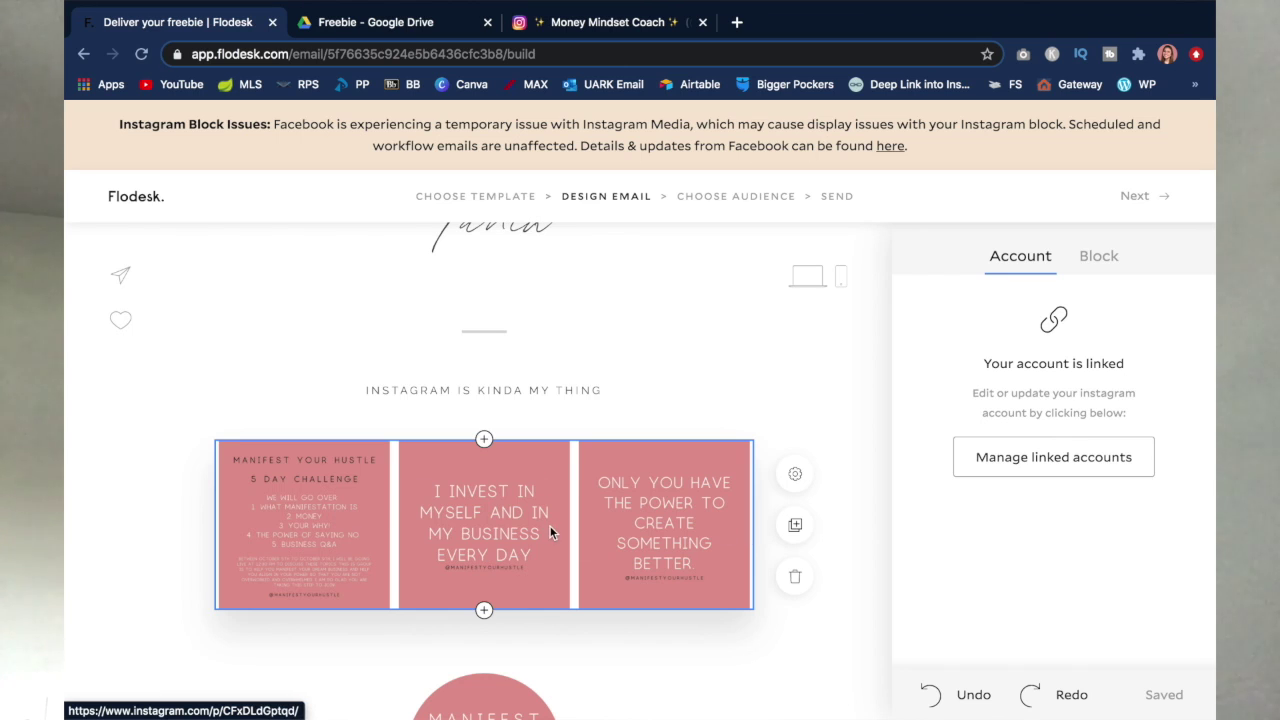
{"action": "scroll", "coordinate": [549, 525], "scroll_direction": "down", "scroll_amount": 3}
{"action": "scroll", "coordinate": [840, 600], "scroll_direction": "down", "scroll_amount": 4}
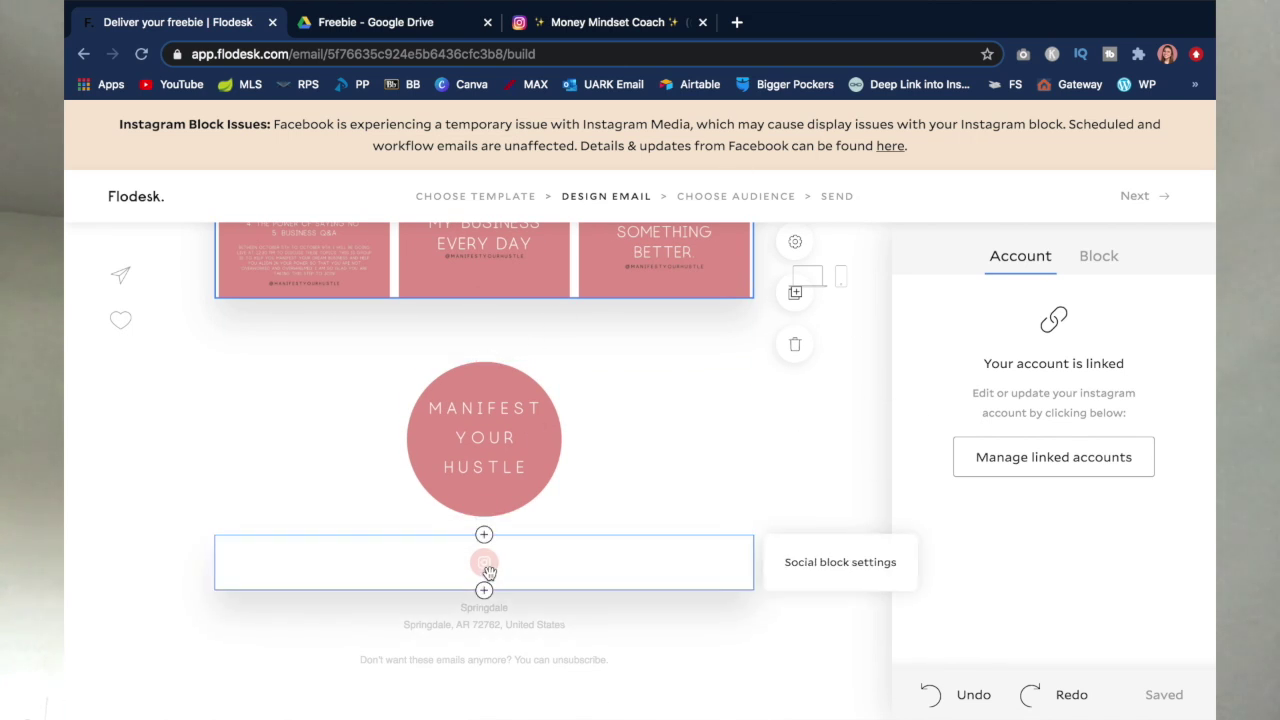
{"action": "left_click", "coordinate": [488, 575]}
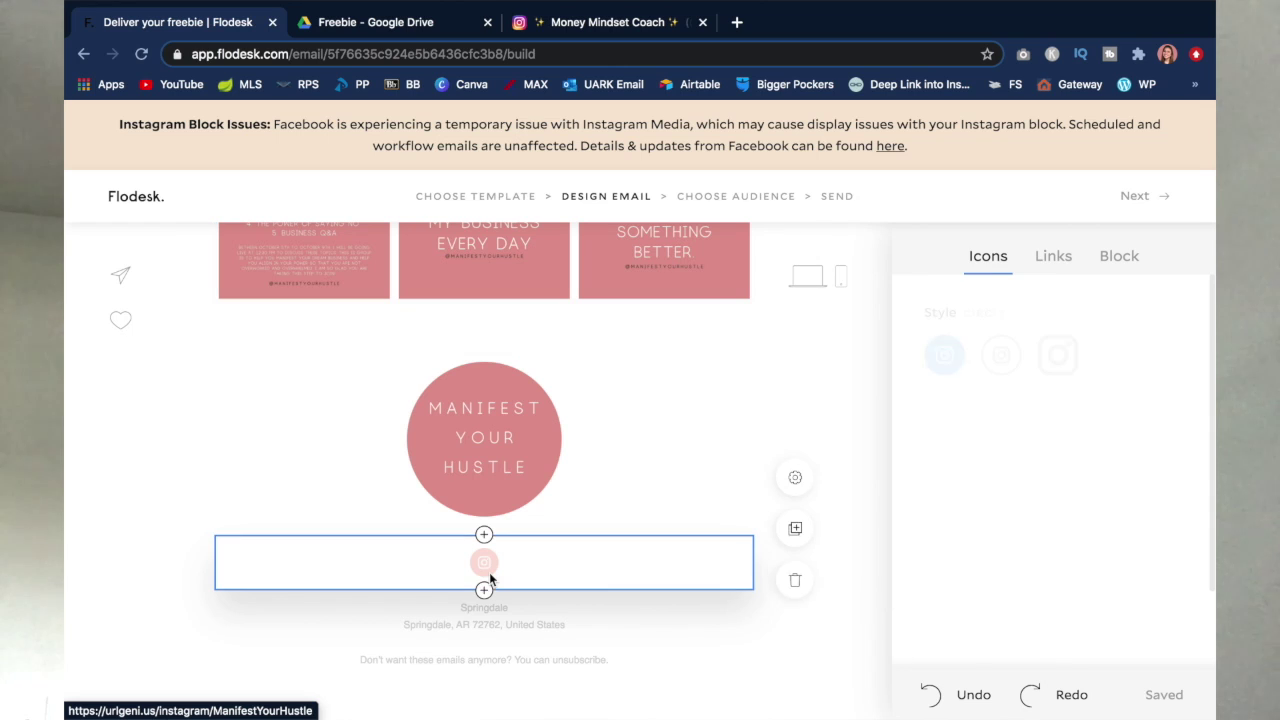
- Set the footer Instagram icon to Original style, size L, with 12 icon spacing
{"action": "left_click", "coordinate": [1003, 357]}
{"action": "left_click", "coordinate": [1058, 358]}
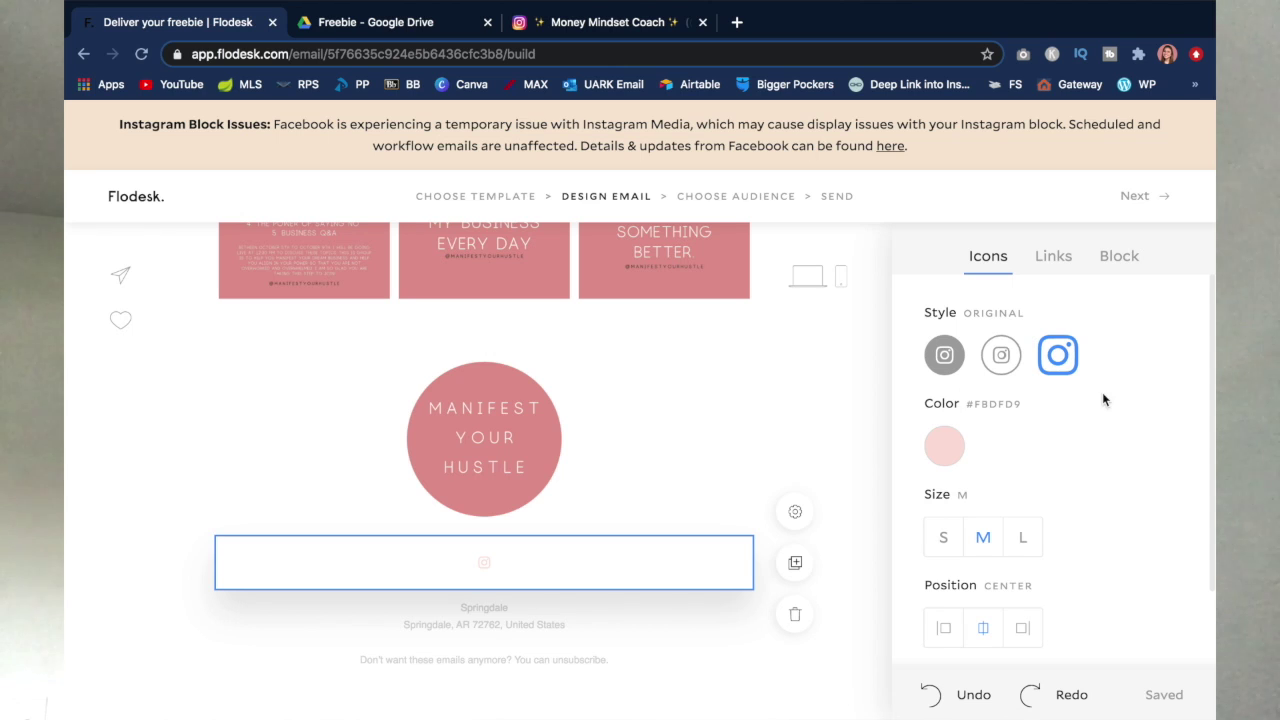
{"action": "left_click", "coordinate": [1022, 537]}
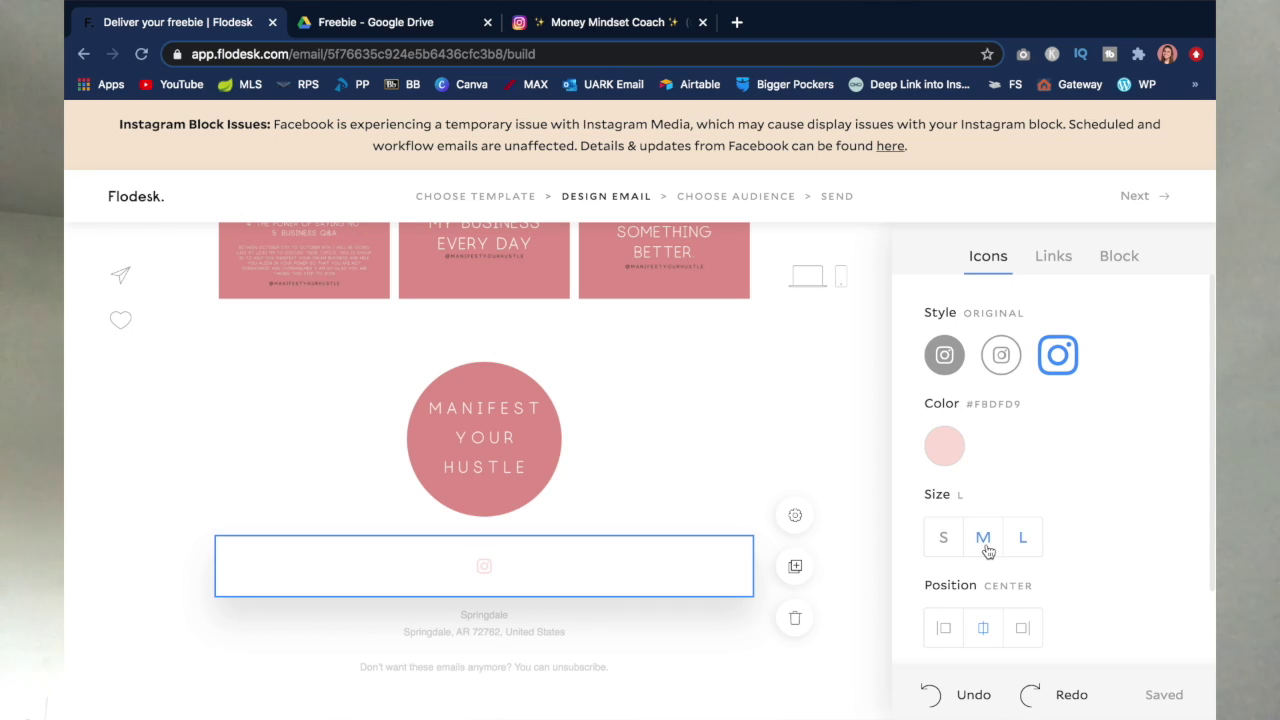
{"action": "left_click", "coordinate": [943, 541]}
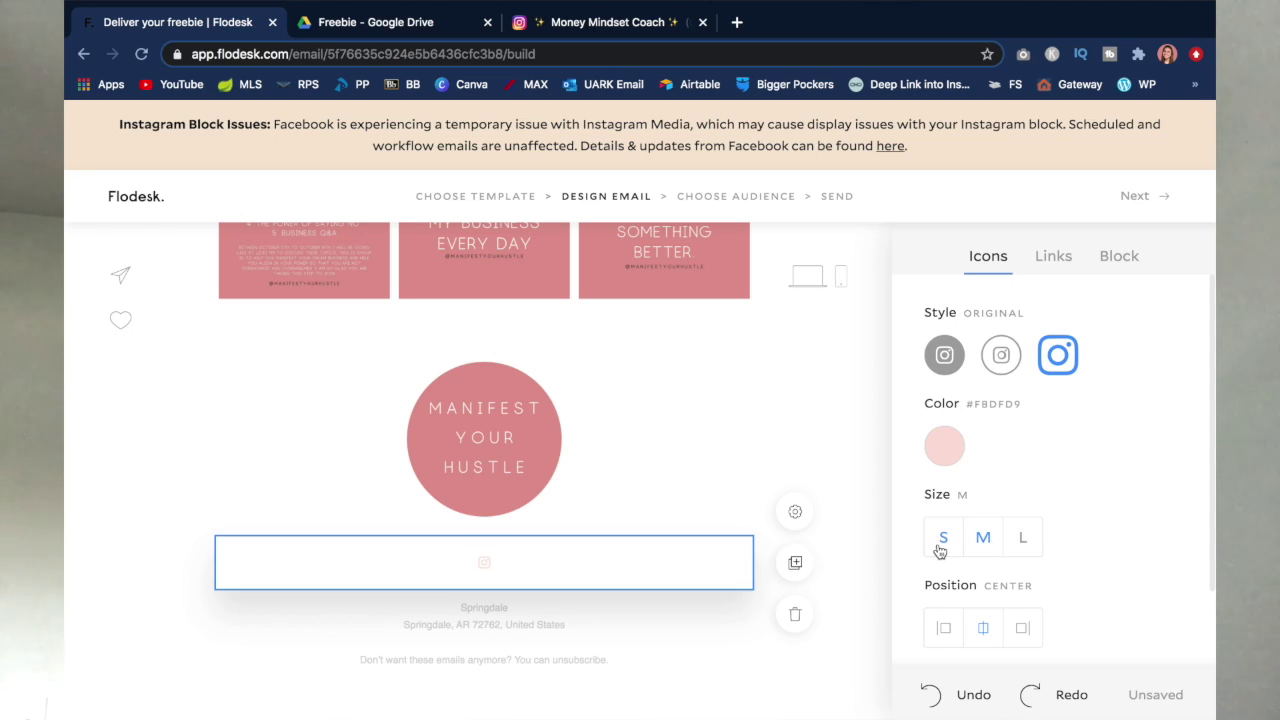
{"action": "left_click", "coordinate": [1025, 540]}
{"action": "scroll", "coordinate": [1127, 522], "scroll_direction": "down", "scroll_amount": 2}
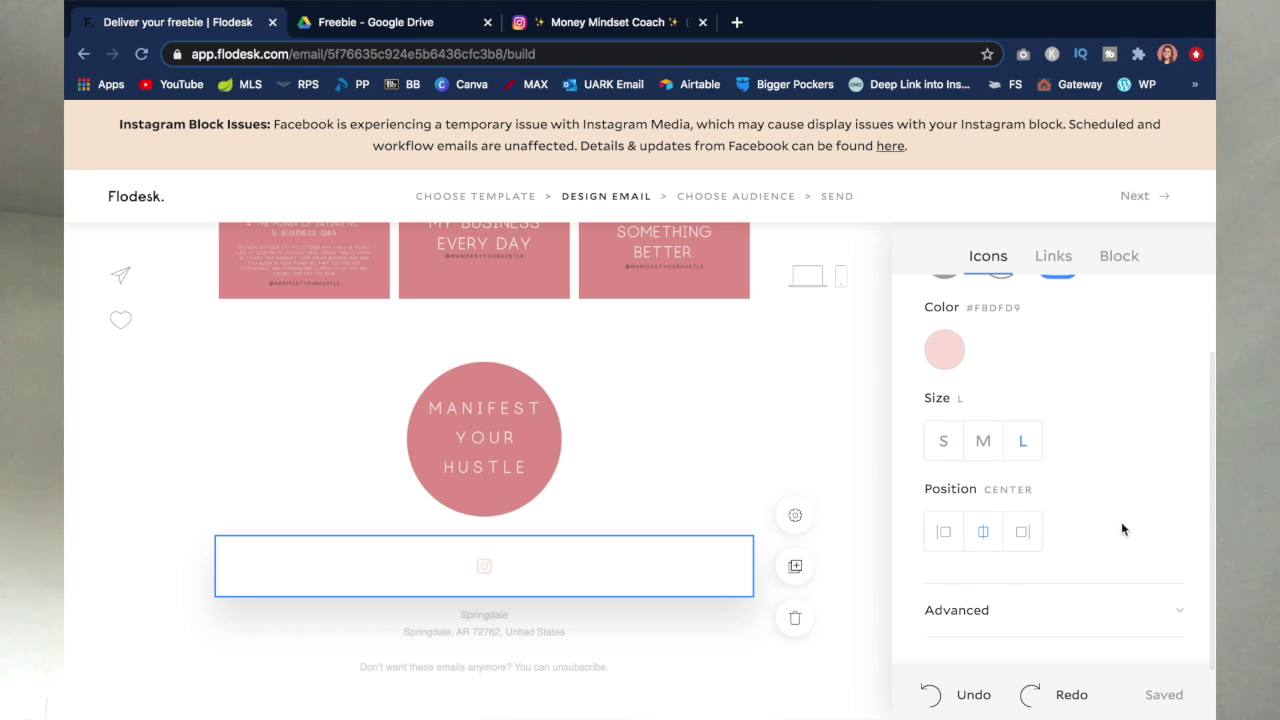
{"action": "left_click", "coordinate": [1095, 612]}
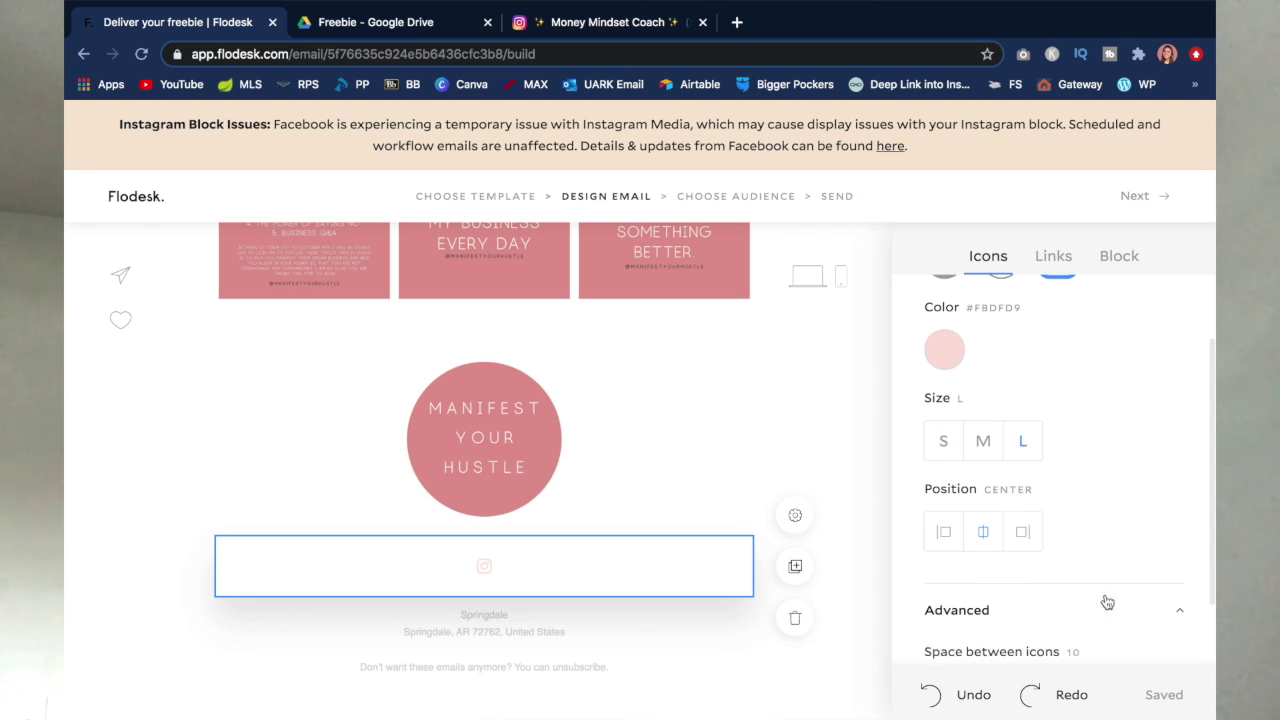
{"action": "scroll", "coordinate": [1108, 598], "scroll_direction": "down", "scroll_amount": 2}
{"action": "mouse_move", "coordinate": [955, 591]}
{"action": "left_mouse_down"}
{"action": "mouse_move", "coordinate": [1054, 591]}
{"action": "mouse_move", "coordinate": [956, 589]}
{"action": "left_mouse_up"}
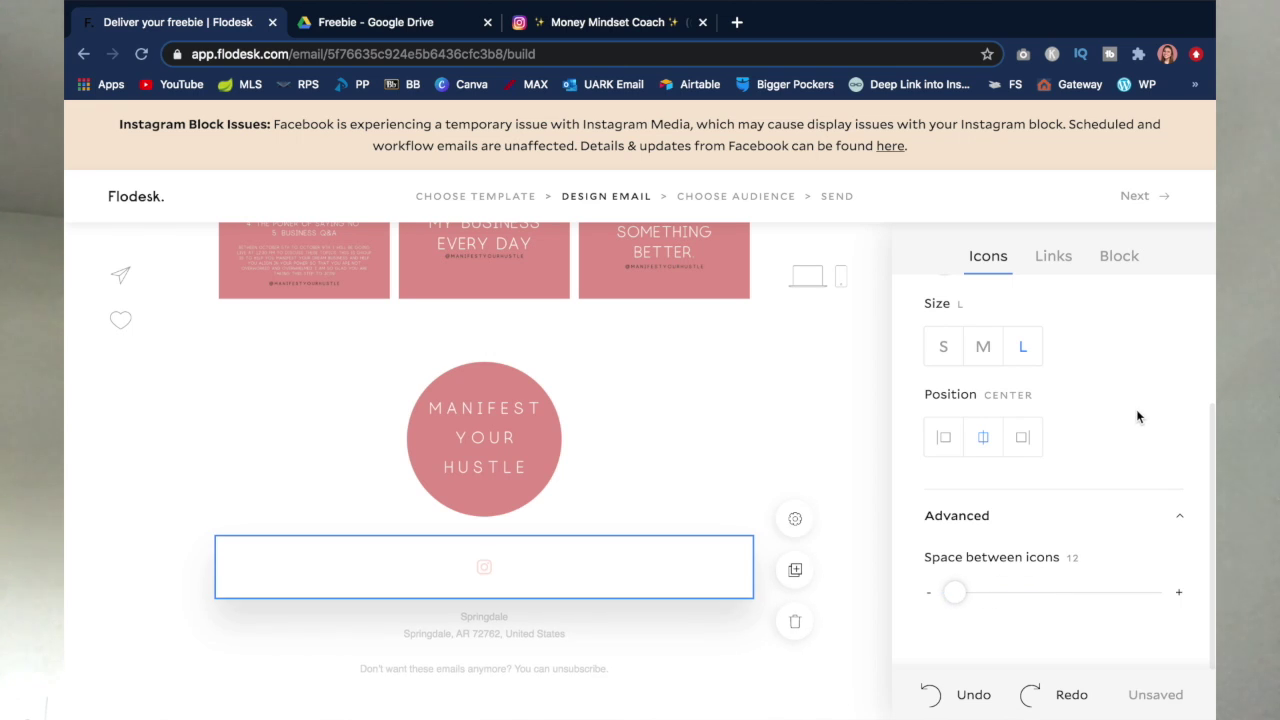
- Show the social icons' Links settings and the list of networks to link
{"action": "scroll", "coordinate": [1136, 409], "scroll_direction": "up", "scroll_amount": 4}
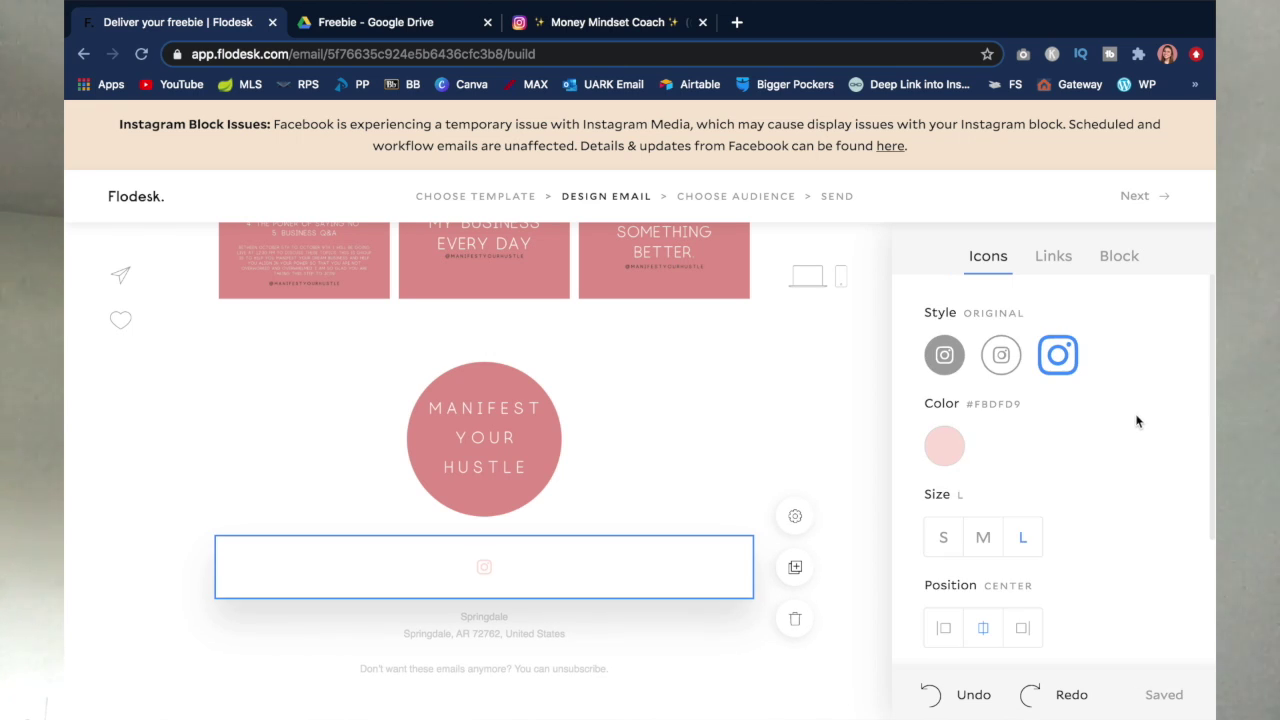
{"action": "scroll", "coordinate": [1136, 421], "scroll_direction": "down", "scroll_amount": 4}
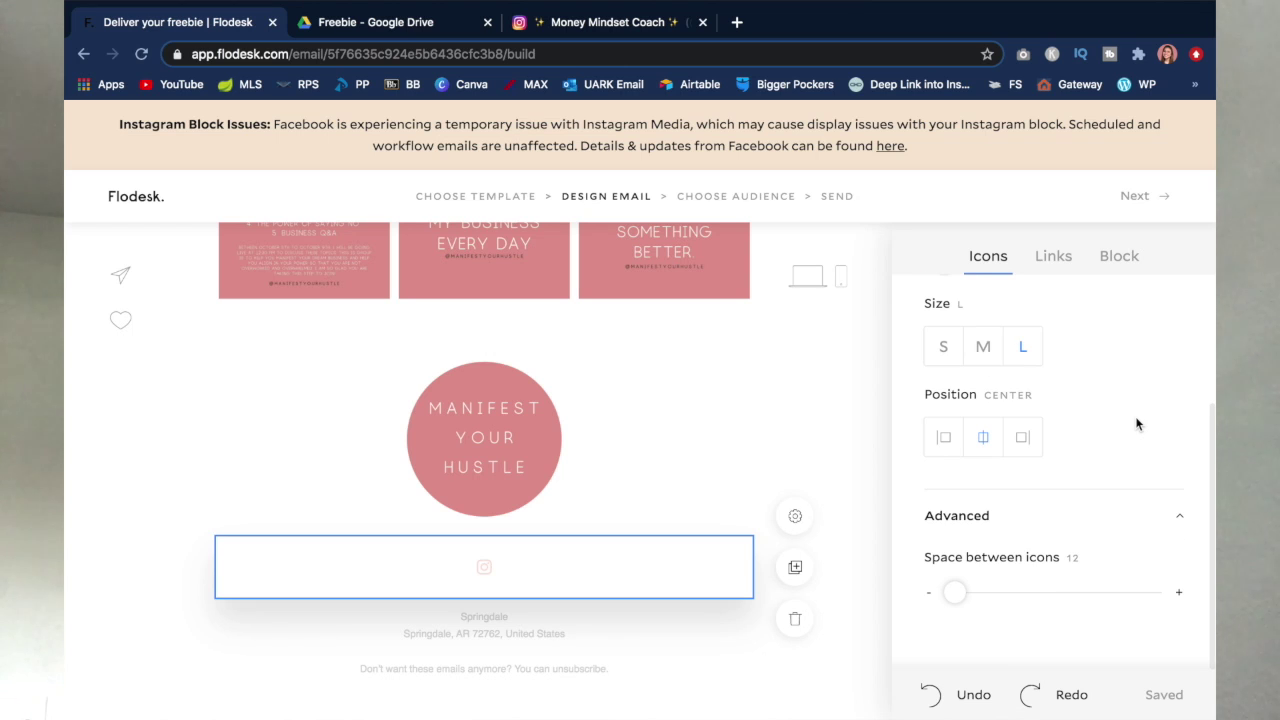
{"action": "left_click", "coordinate": [1045, 260]}
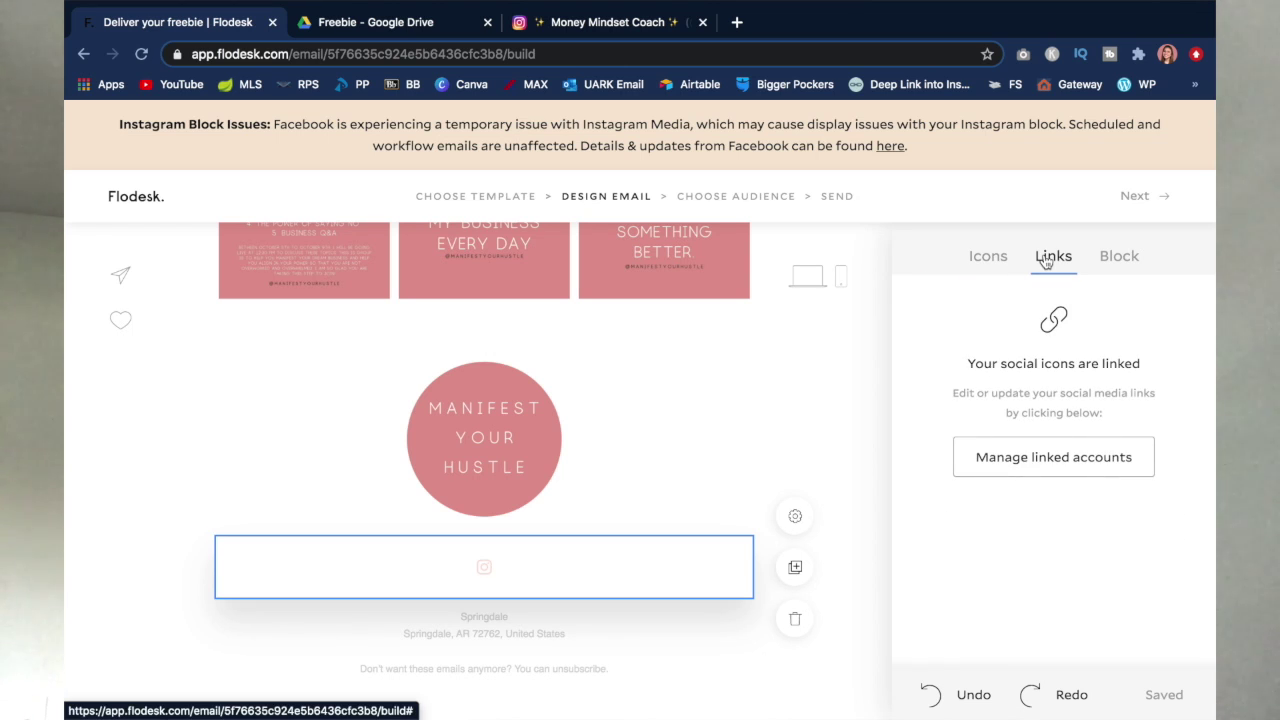
{"action": "left_click", "coordinate": [1040, 456]}
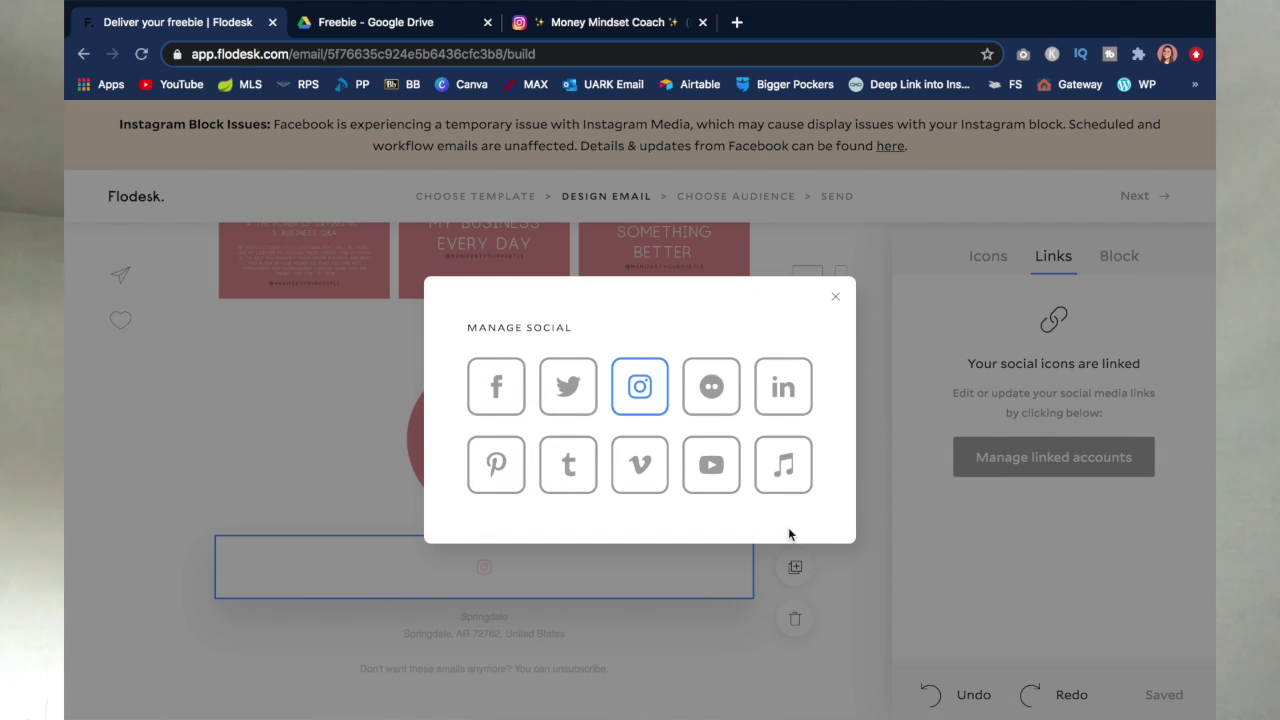
- Paste the YouTube channel URL into the YouTube link field and save it
{"action": "left_click", "coordinate": [711, 464]}
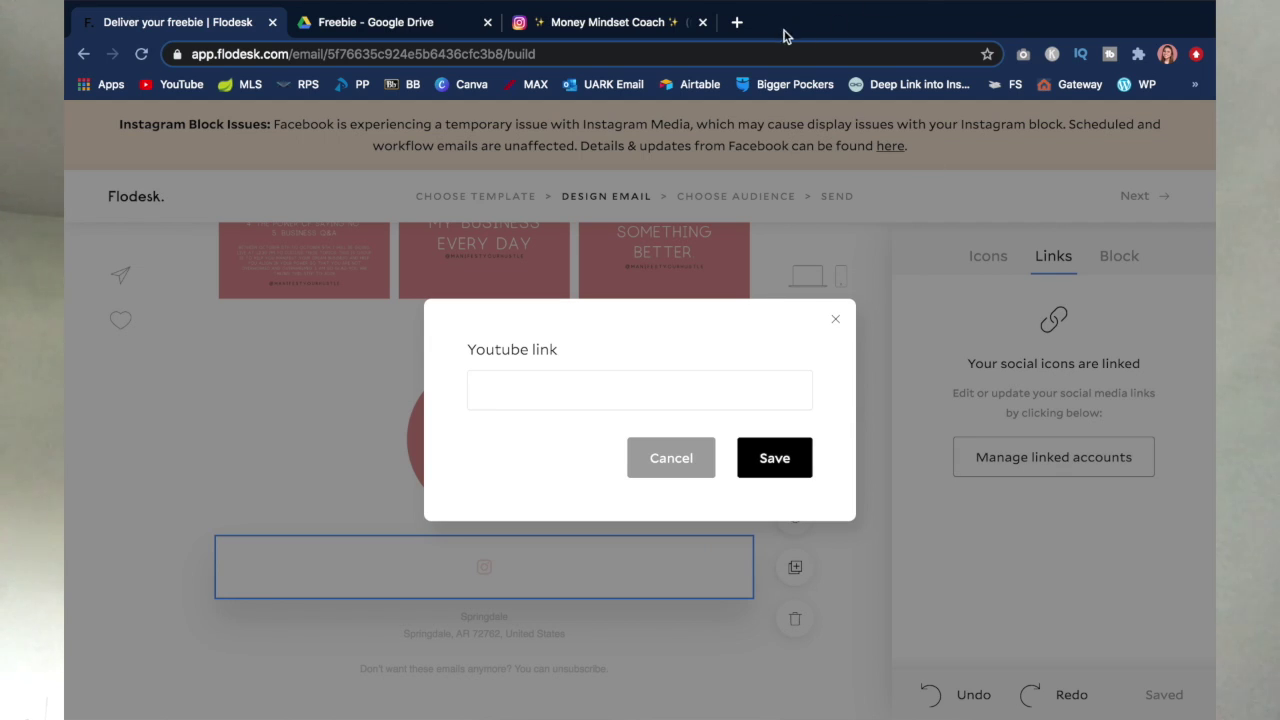
{"action": "left_click", "coordinate": [490, 390]}
{"action": "key", "text": "ctrl+v"}
{"action": "left_click", "coordinate": [775, 458]}
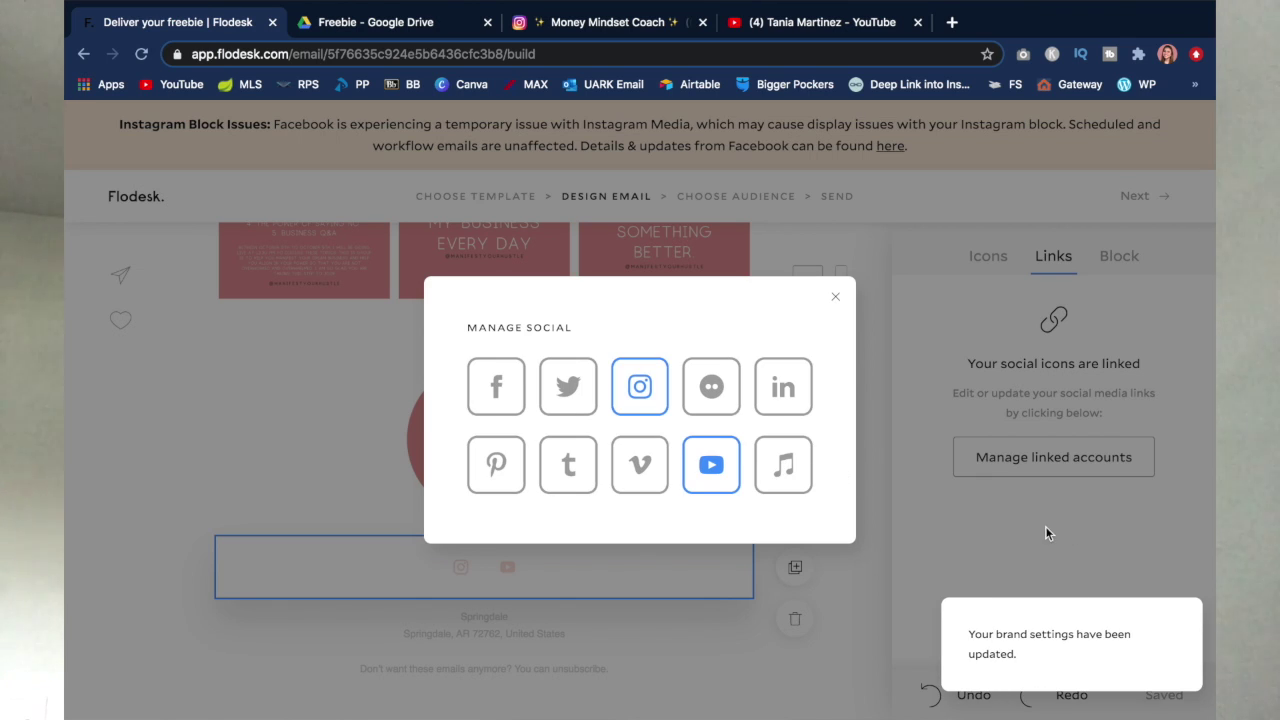
- Try black and then light pink as the social bar's background colour
{"action": "left_click", "coordinate": [833, 300]}
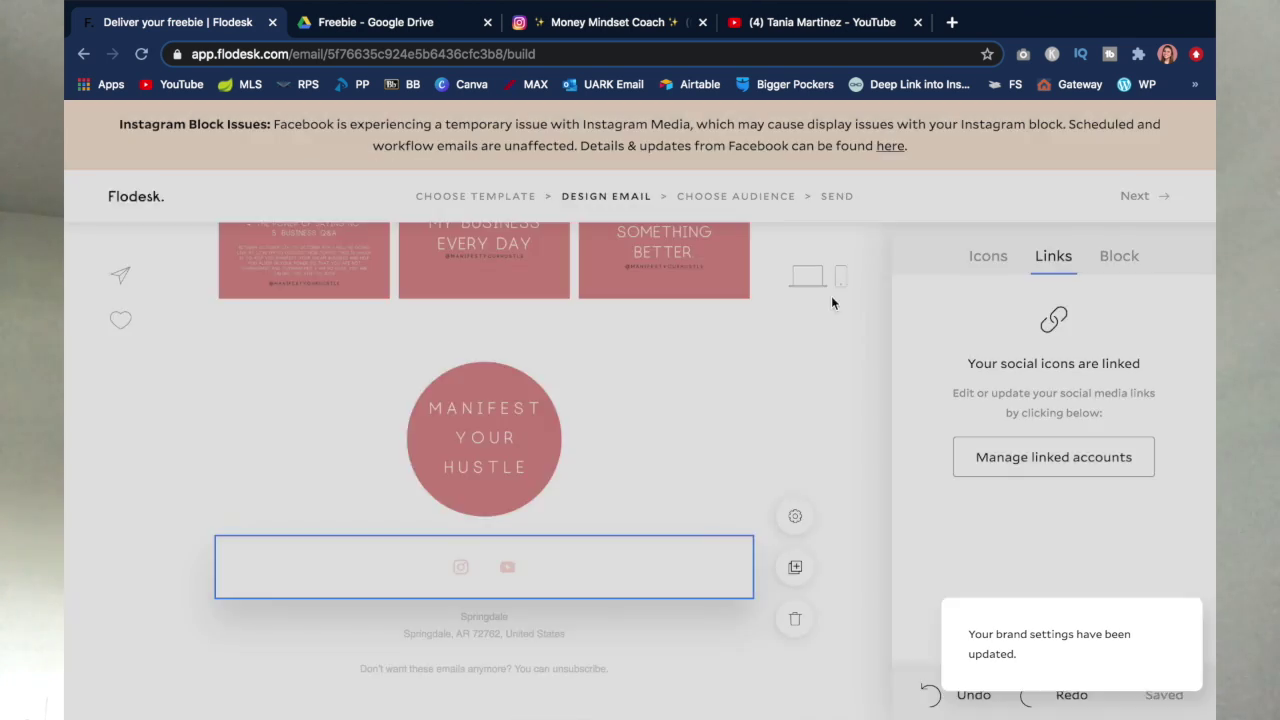
{"action": "left_click", "coordinate": [1120, 258]}
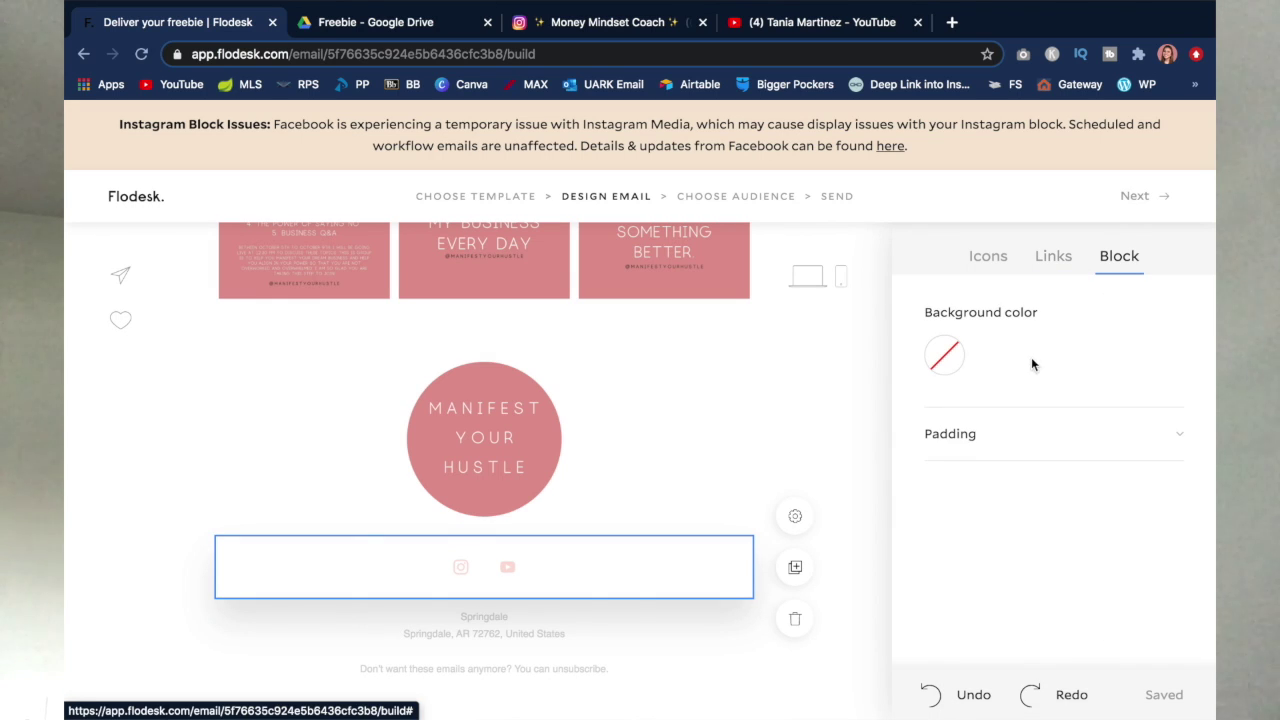
{"action": "left_click", "coordinate": [957, 366]}
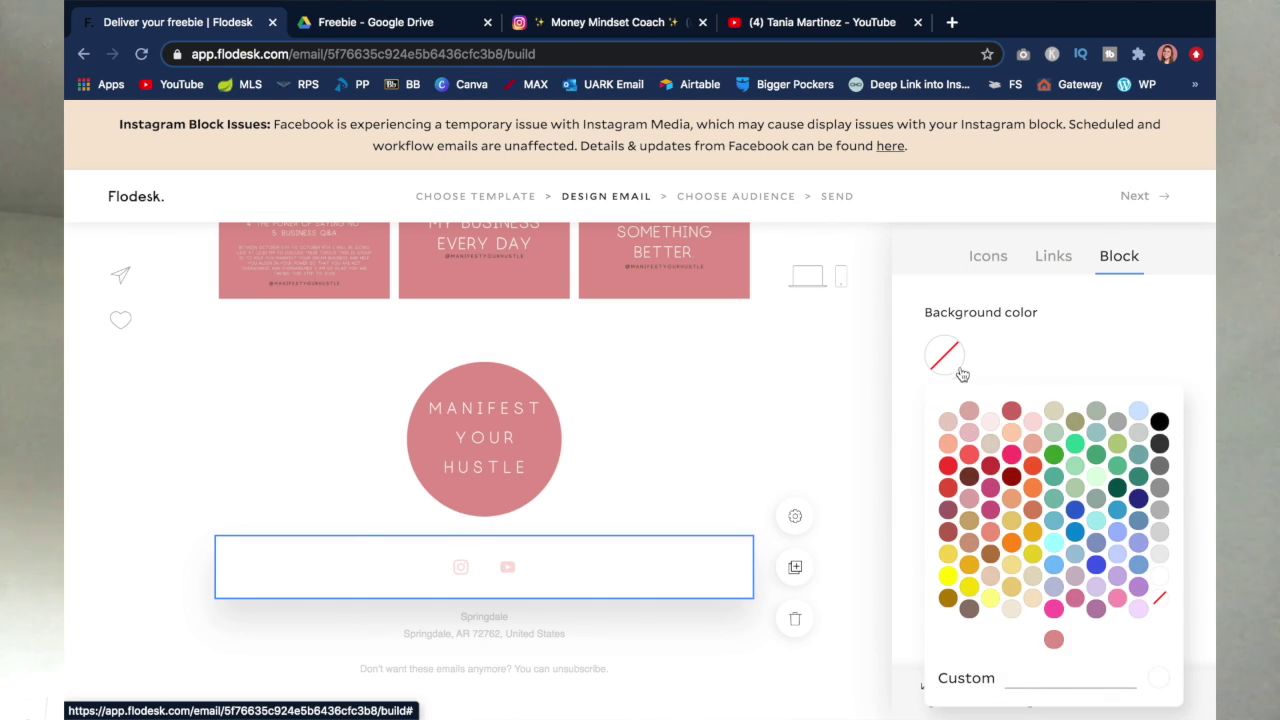
{"action": "left_click", "coordinate": [1159, 421]}
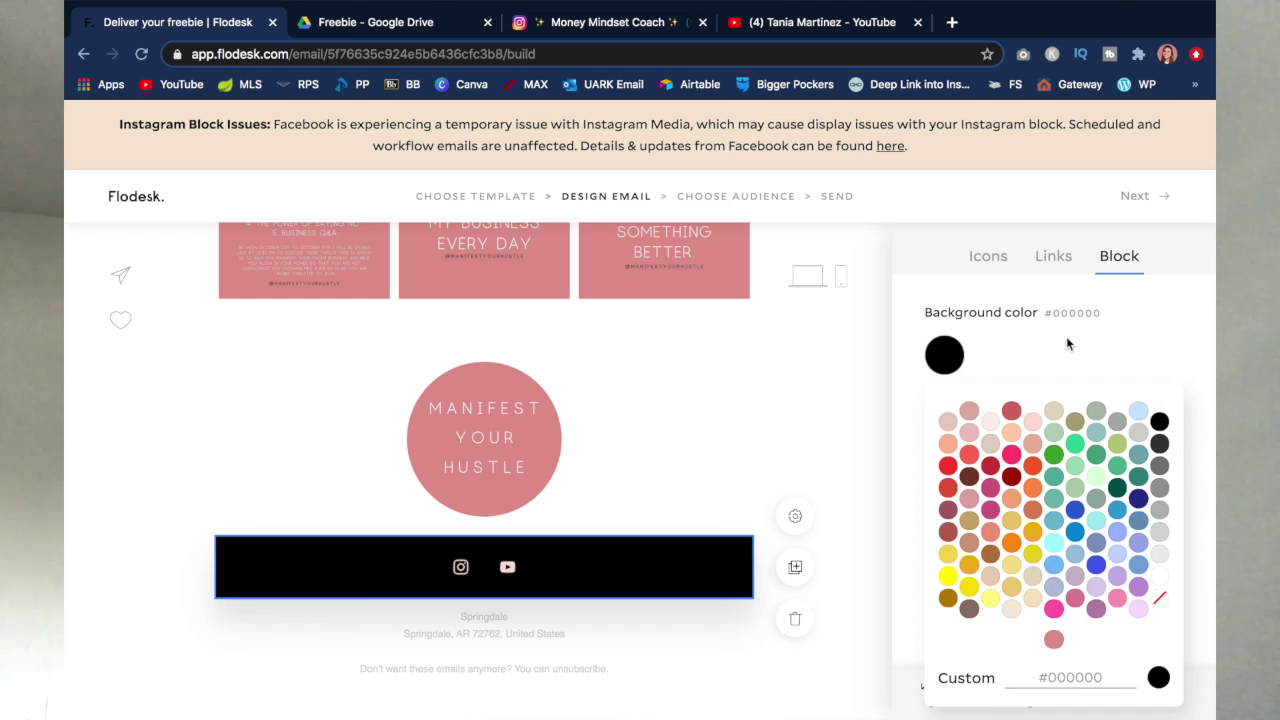
{"action": "left_click", "coordinate": [988, 258]}
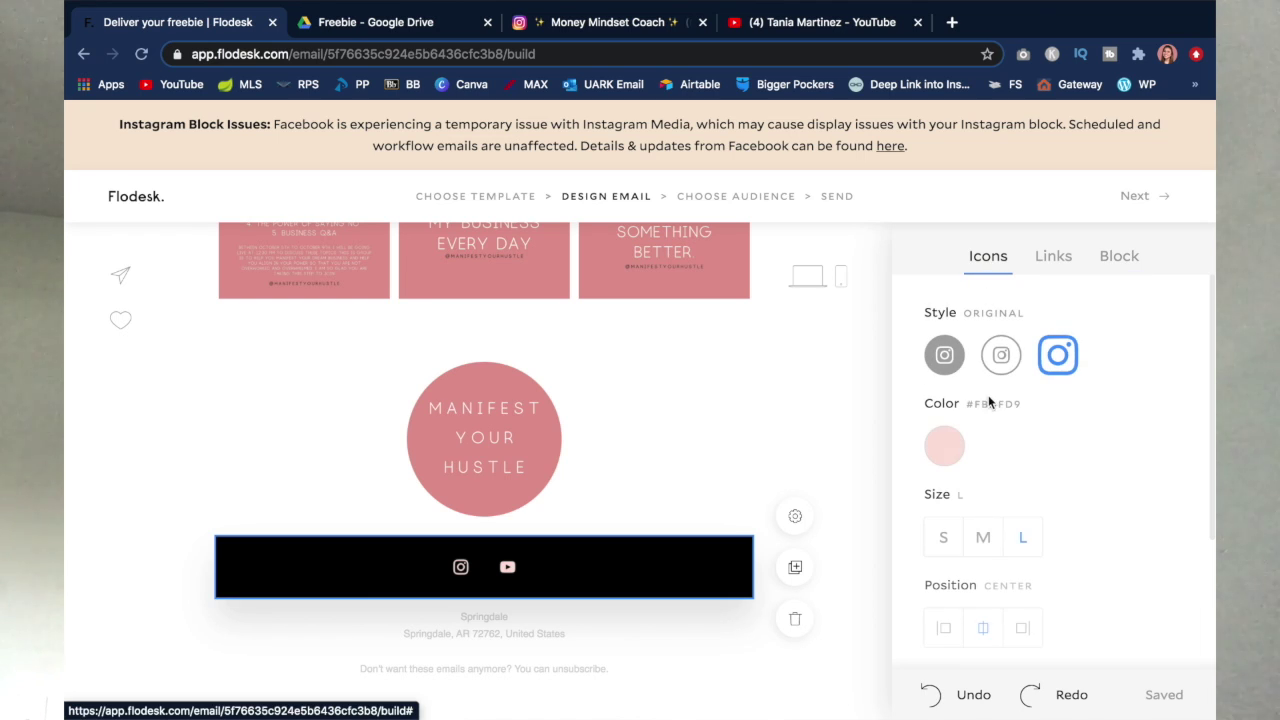
{"action": "scroll", "coordinate": [1100, 450], "scroll_direction": "down", "scroll_amount": 2}
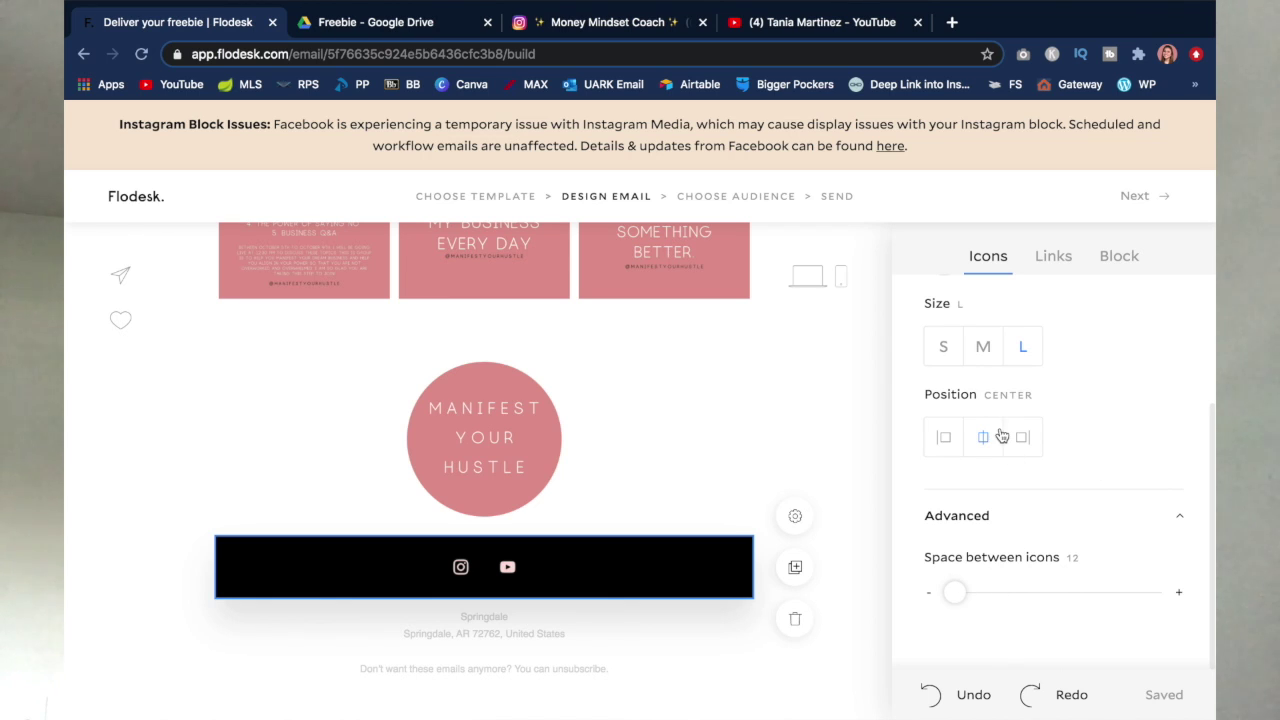
{"action": "left_click", "coordinate": [1115, 258]}
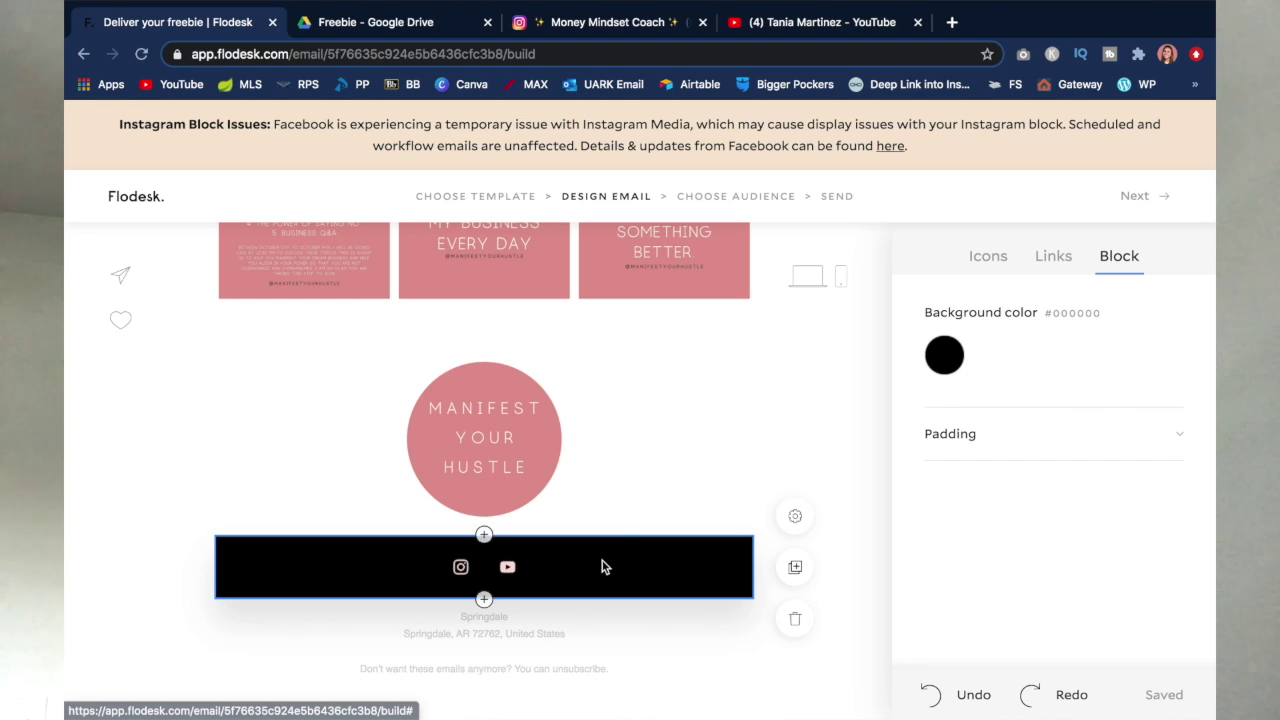
{"action": "left_click", "coordinate": [940, 362]}
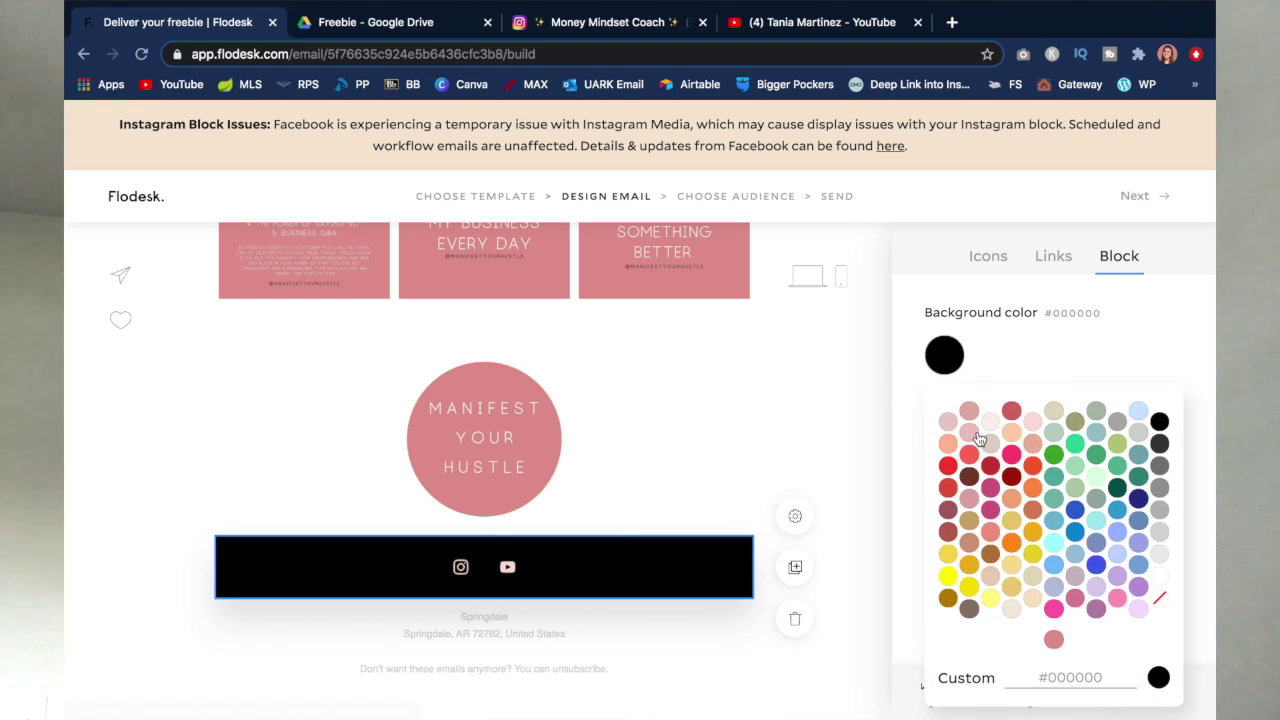
{"action": "left_click", "coordinate": [948, 422]}
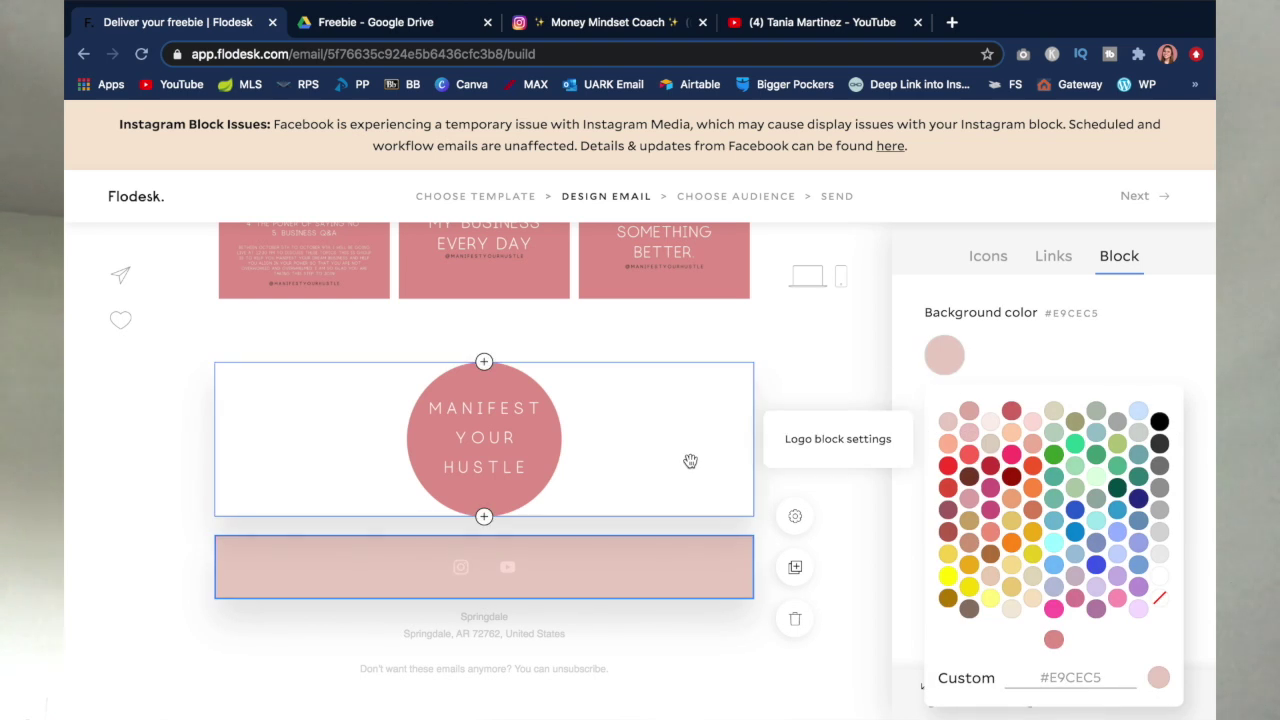
{"action": "left_click", "coordinate": [988, 256]}
- Give the social icons circular backgrounds and set the bar background to white (#FFFFFF)
{"action": "left_click", "coordinate": [946, 357]}
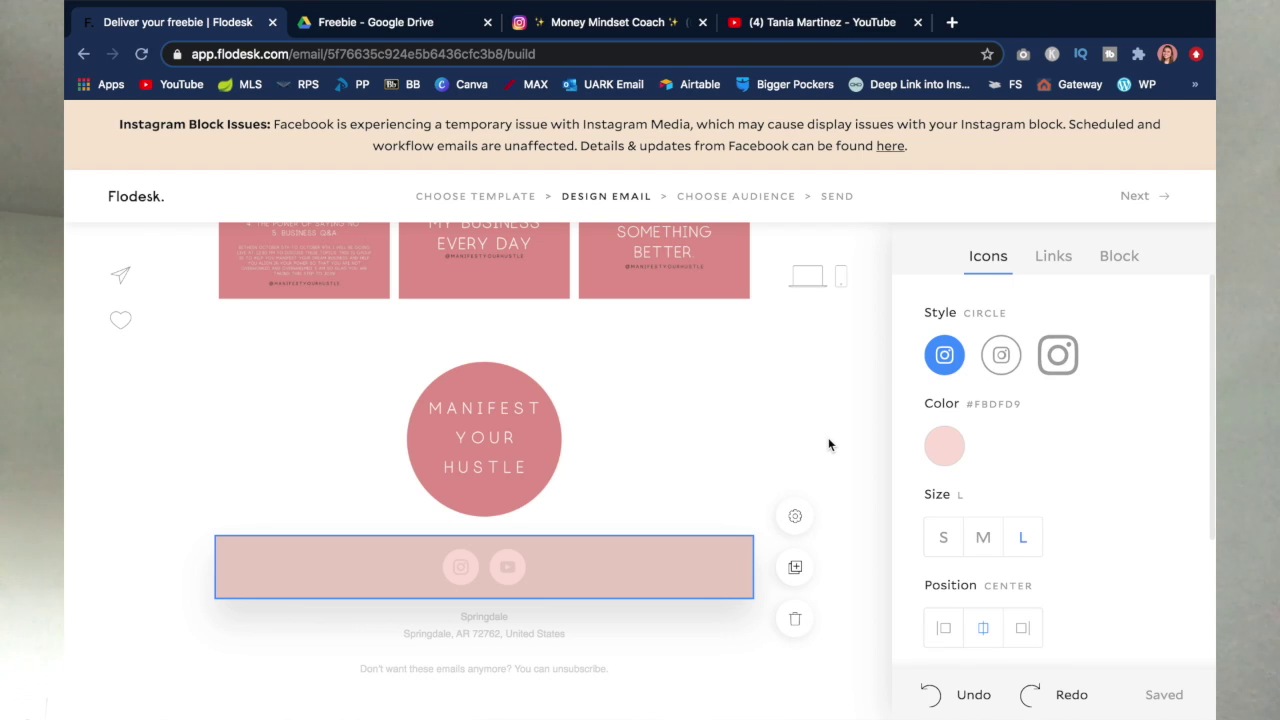
{"action": "scroll", "coordinate": [590, 580], "scroll_direction": "down", "scroll_amount": 1}
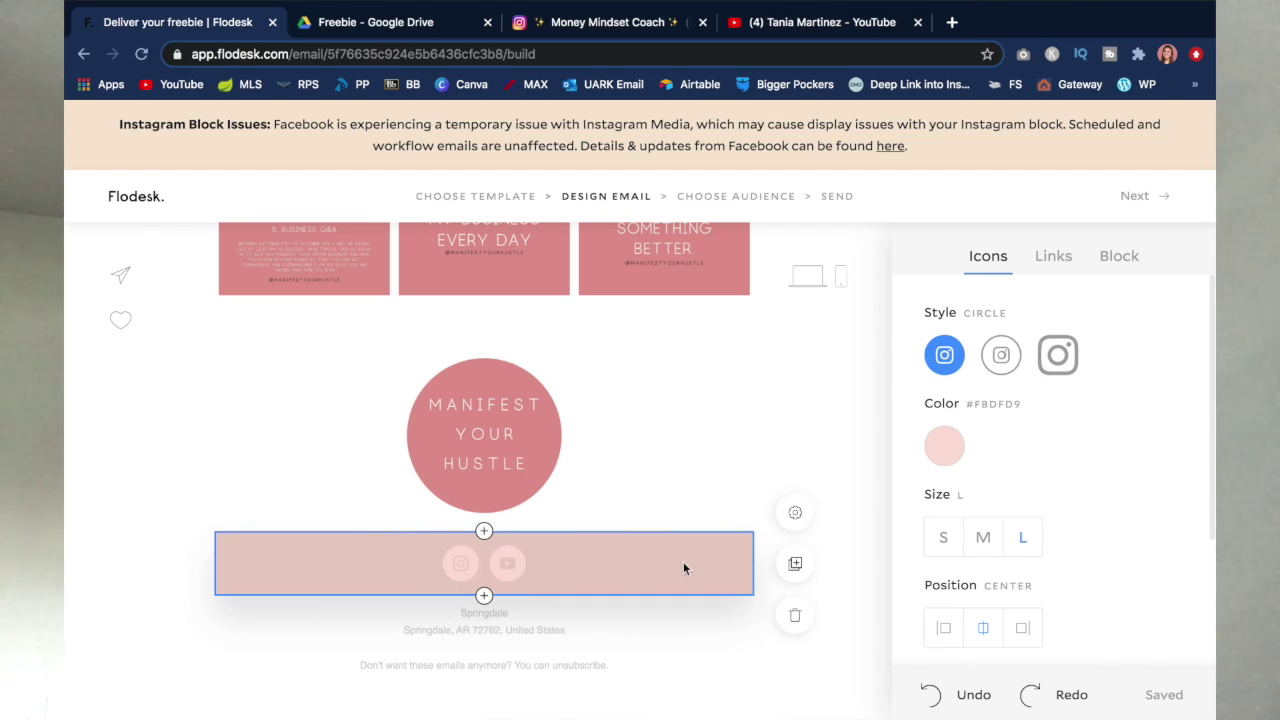
{"action": "left_click", "coordinate": [1119, 256]}
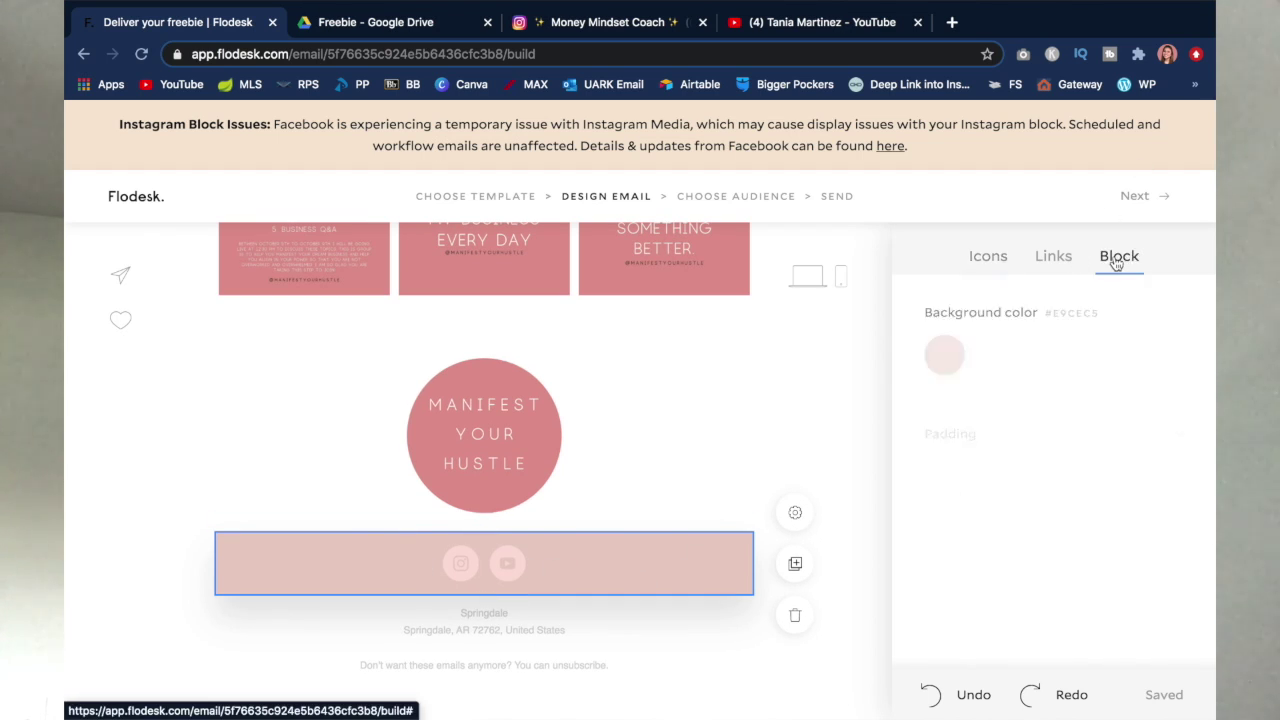
{"action": "left_click", "coordinate": [944, 355]}
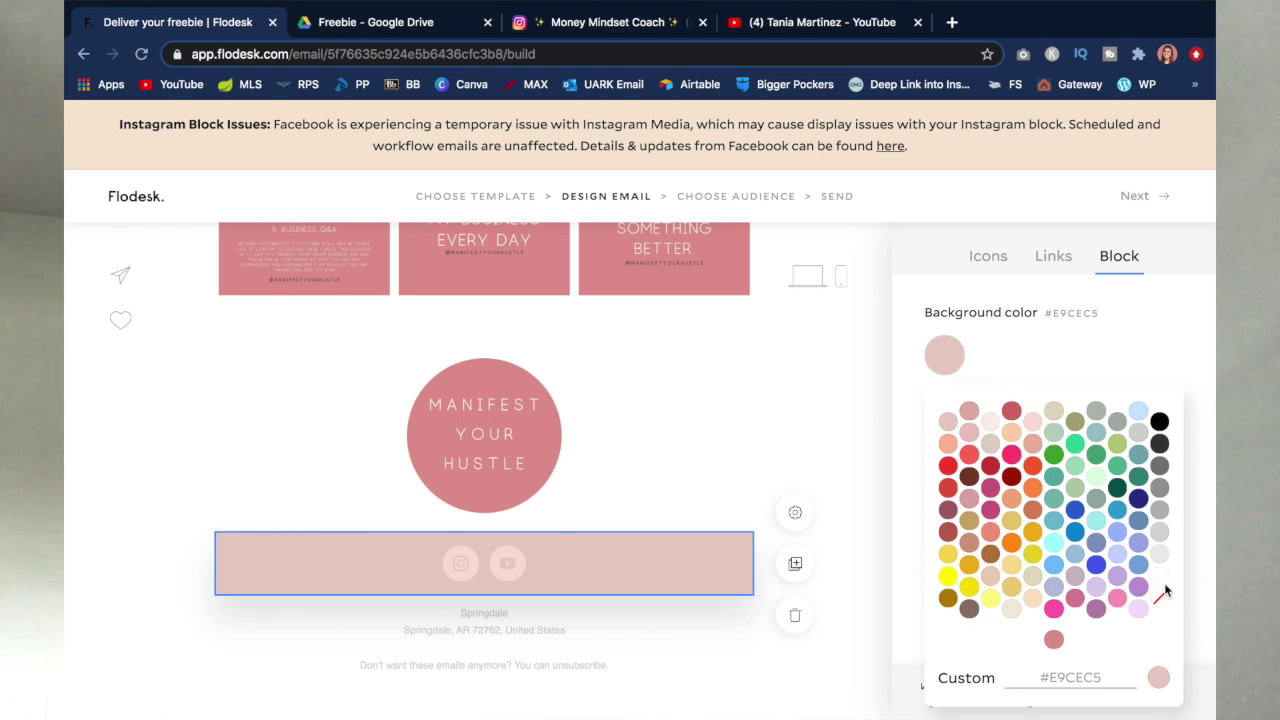
{"action": "left_click", "coordinate": [1159, 577]}
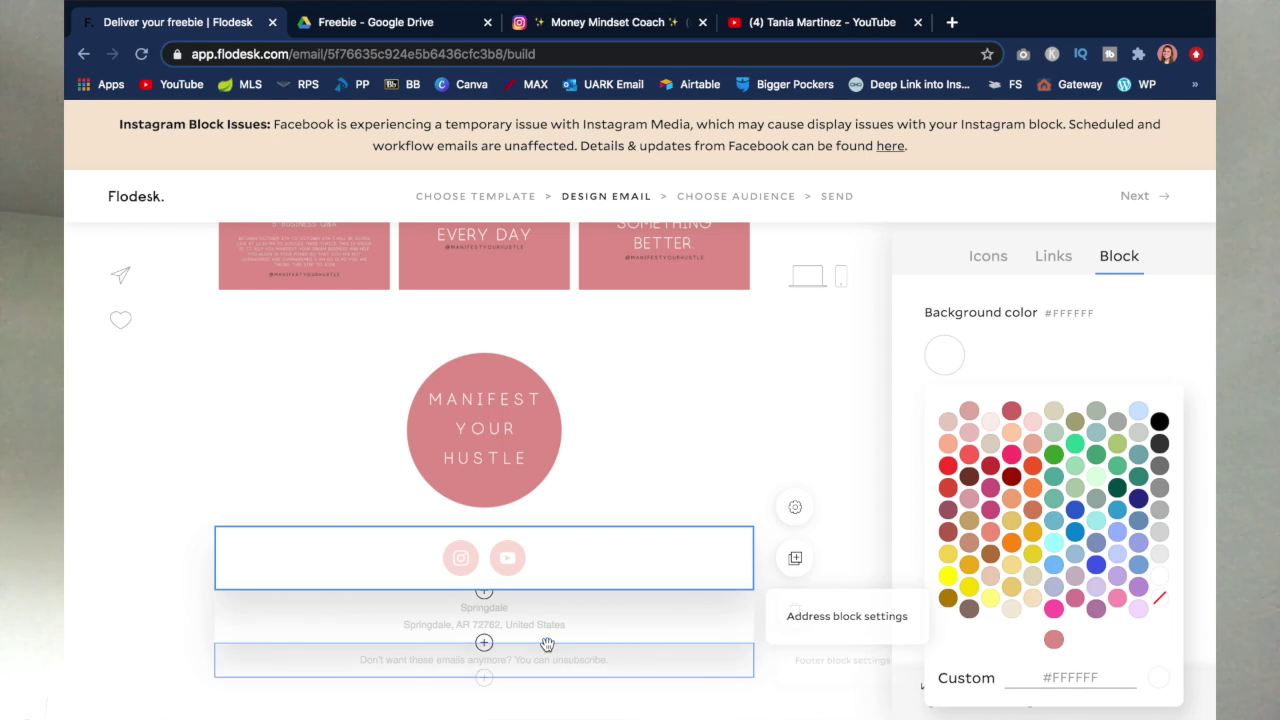
{"action": "mouse_move", "coordinate": [484, 616]}
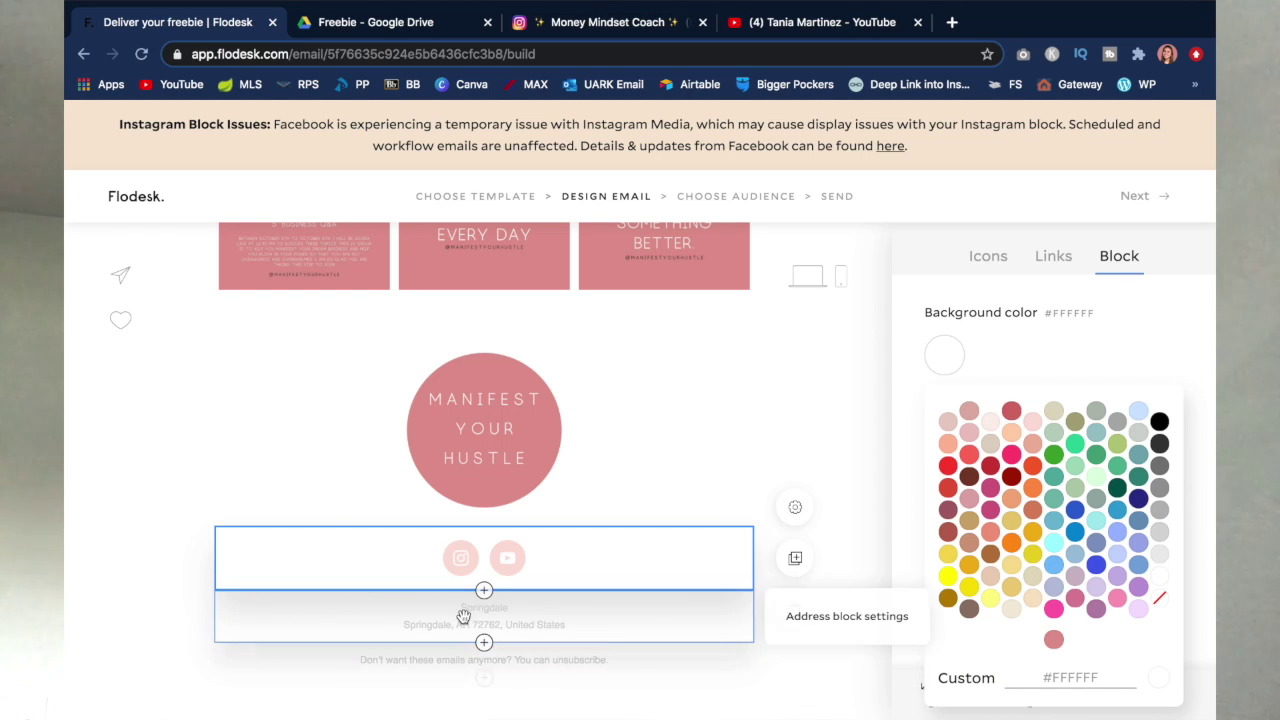
- Select the address footer block and review its Address, Block and Font settings
{"action": "left_click", "coordinate": [656, 624]}
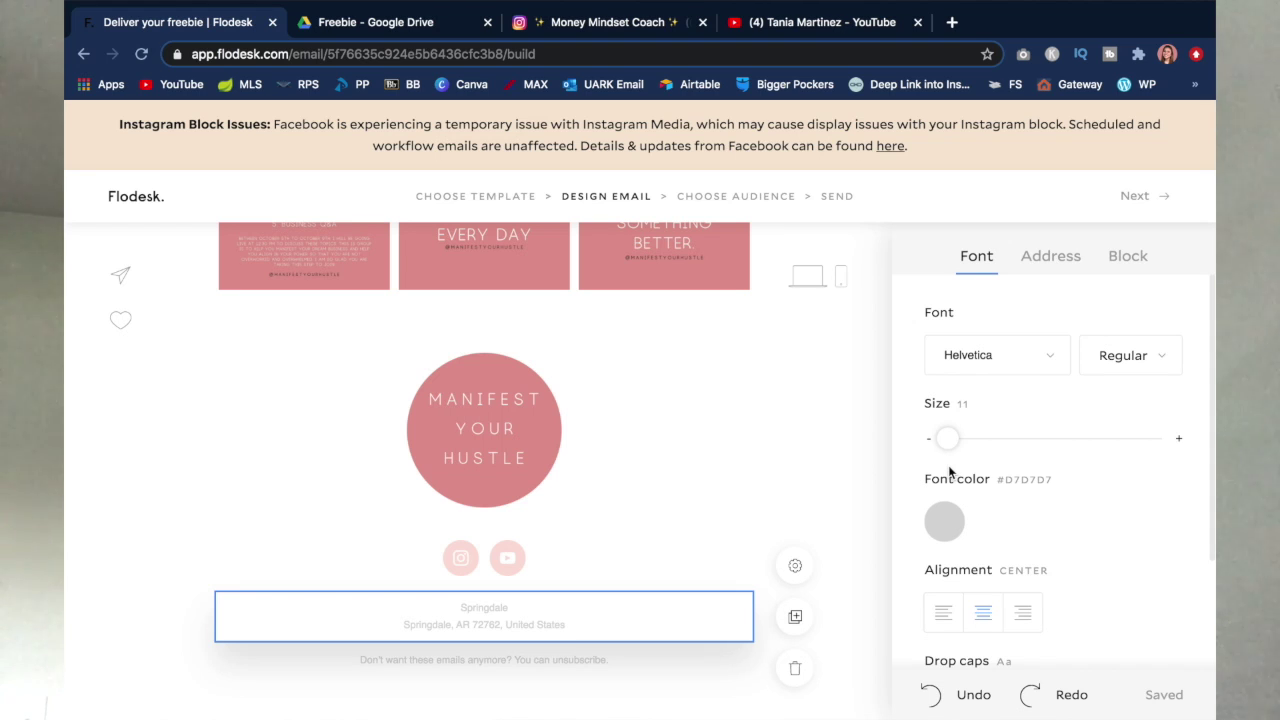
{"action": "left_click", "coordinate": [1060, 258]}
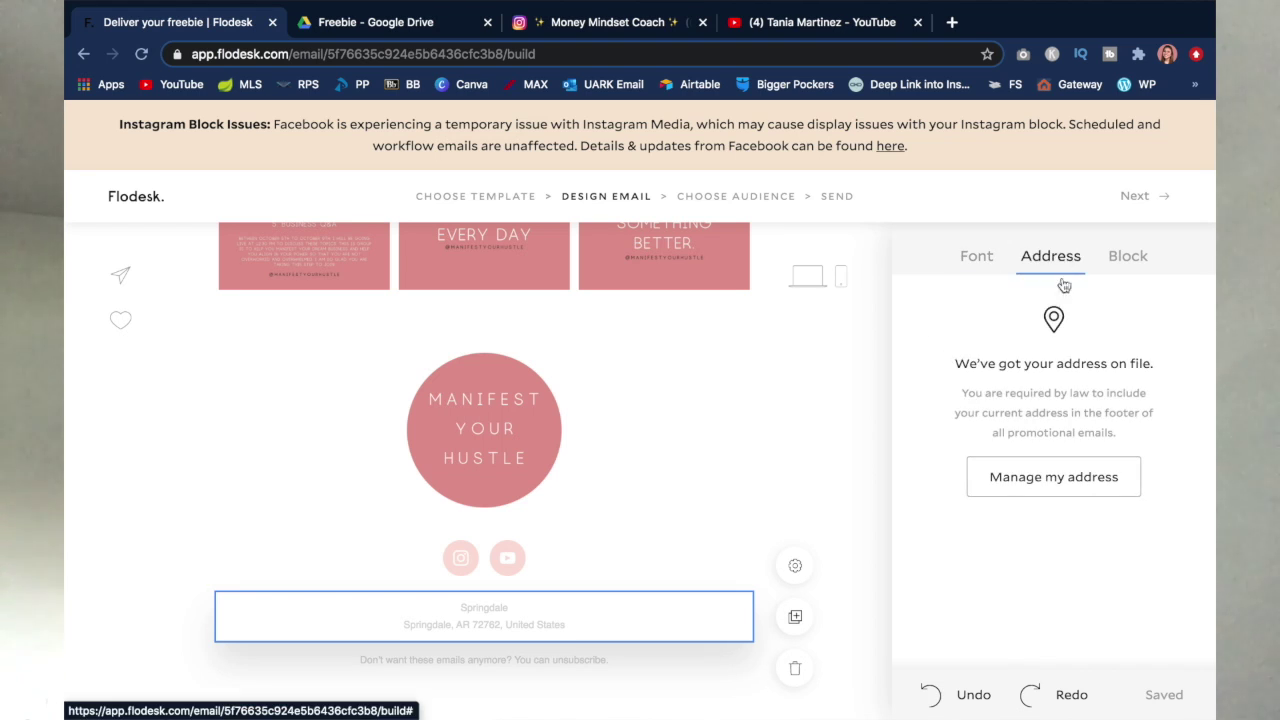
{"action": "left_click", "coordinate": [1131, 272]}
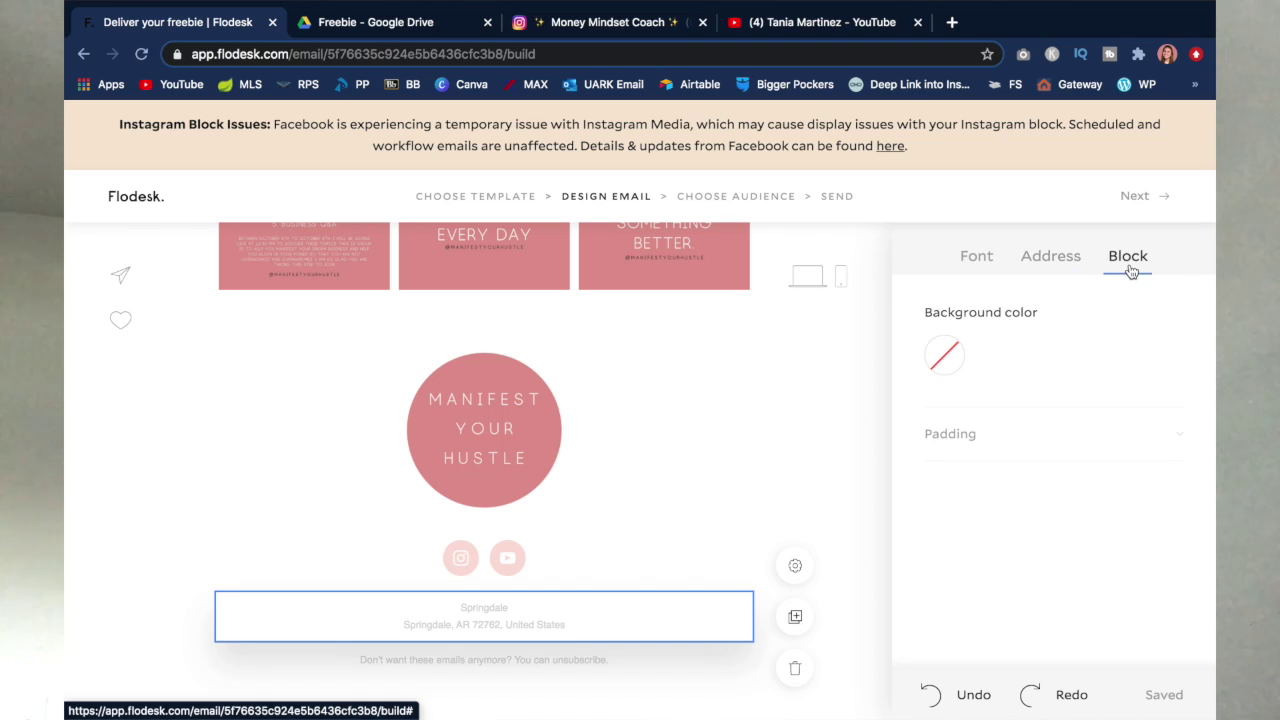
{"action": "left_click", "coordinate": [977, 263]}
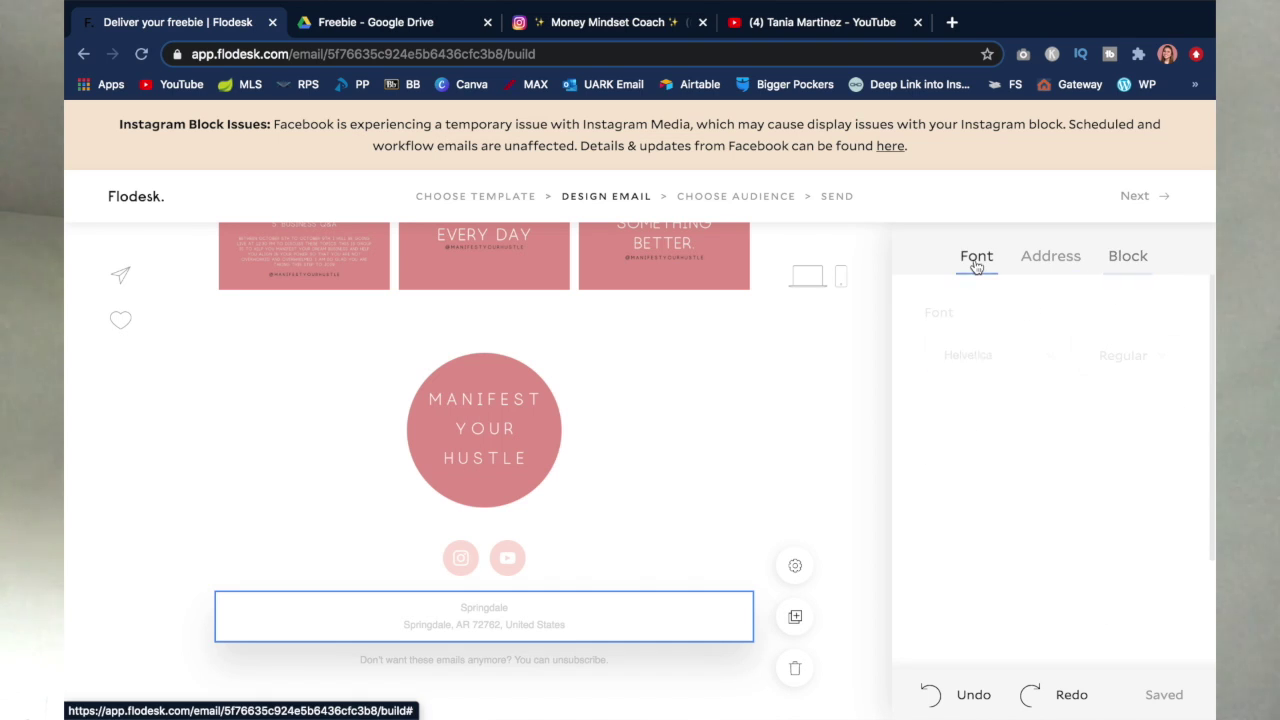
{"action": "scroll", "coordinate": [568, 468], "scroll_direction": "up", "scroll_amount": 3}
{"action": "scroll", "coordinate": [568, 468], "scroll_direction": "up", "scroll_amount": 2}
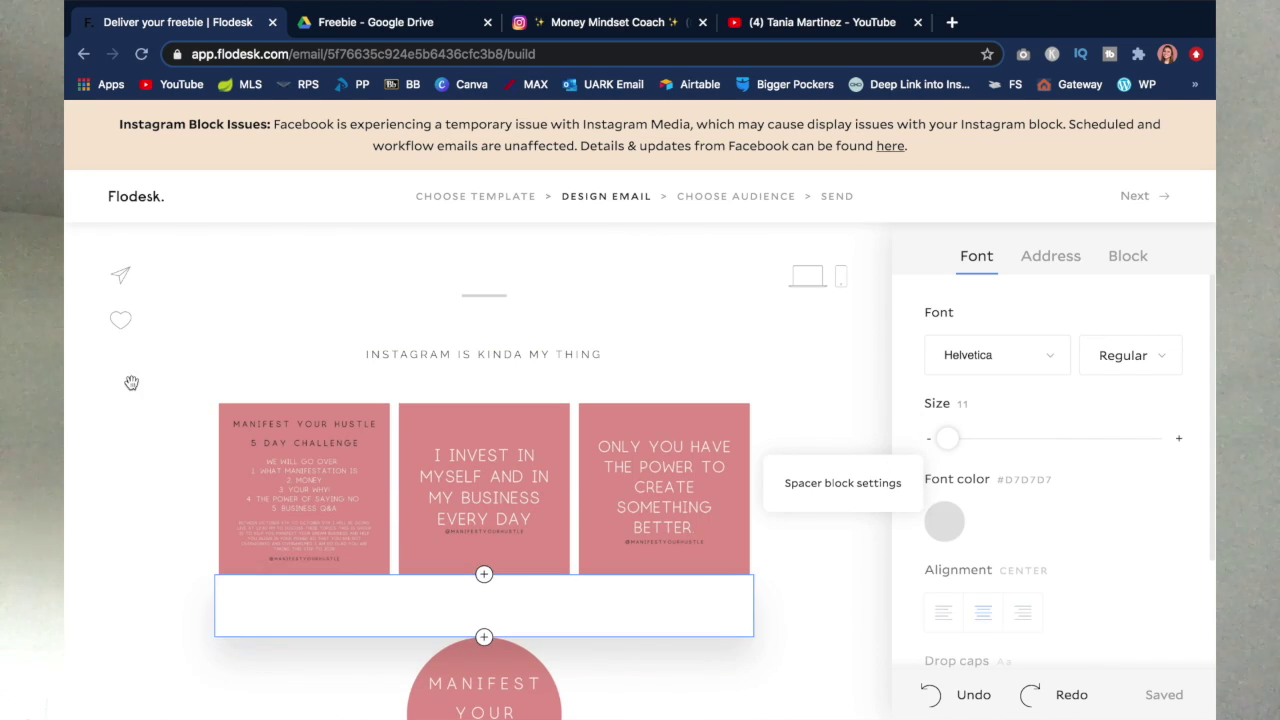
- Send a test email to your own address, then open it from Gmail's Spam folder
{"action": "left_click", "coordinate": [121, 276]}
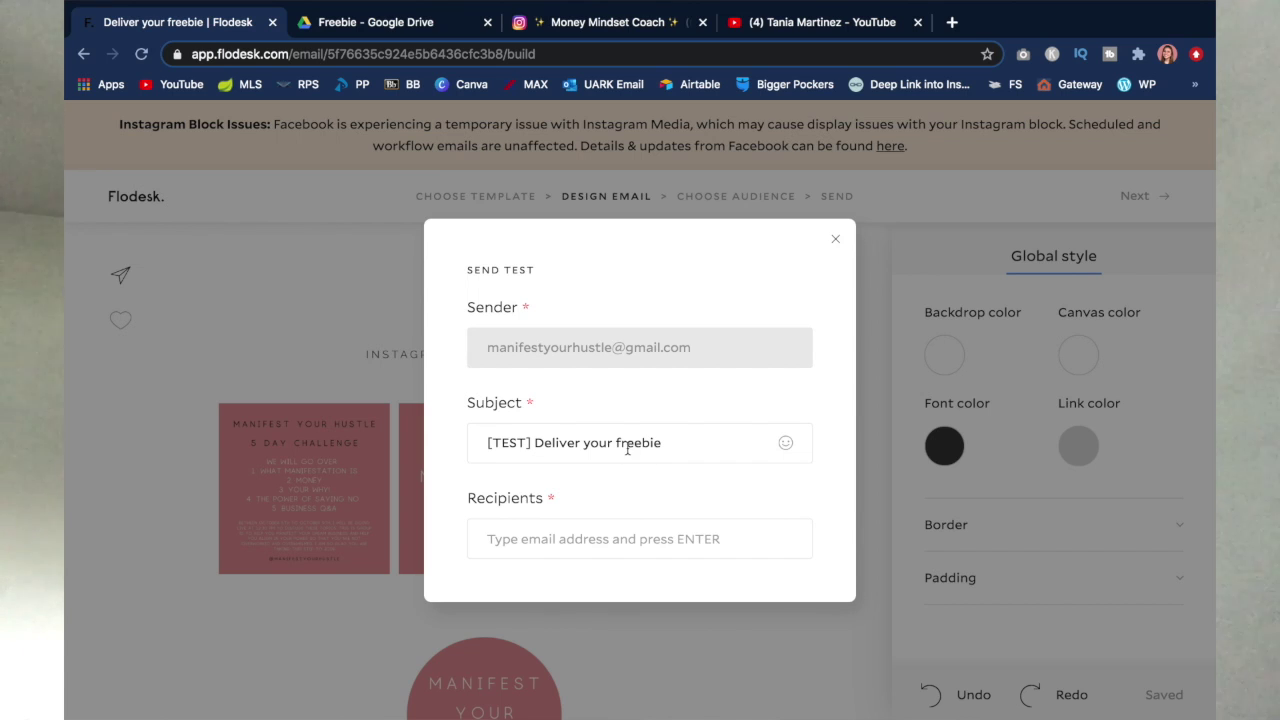
{"action": "left_click", "coordinate": [620, 543]}
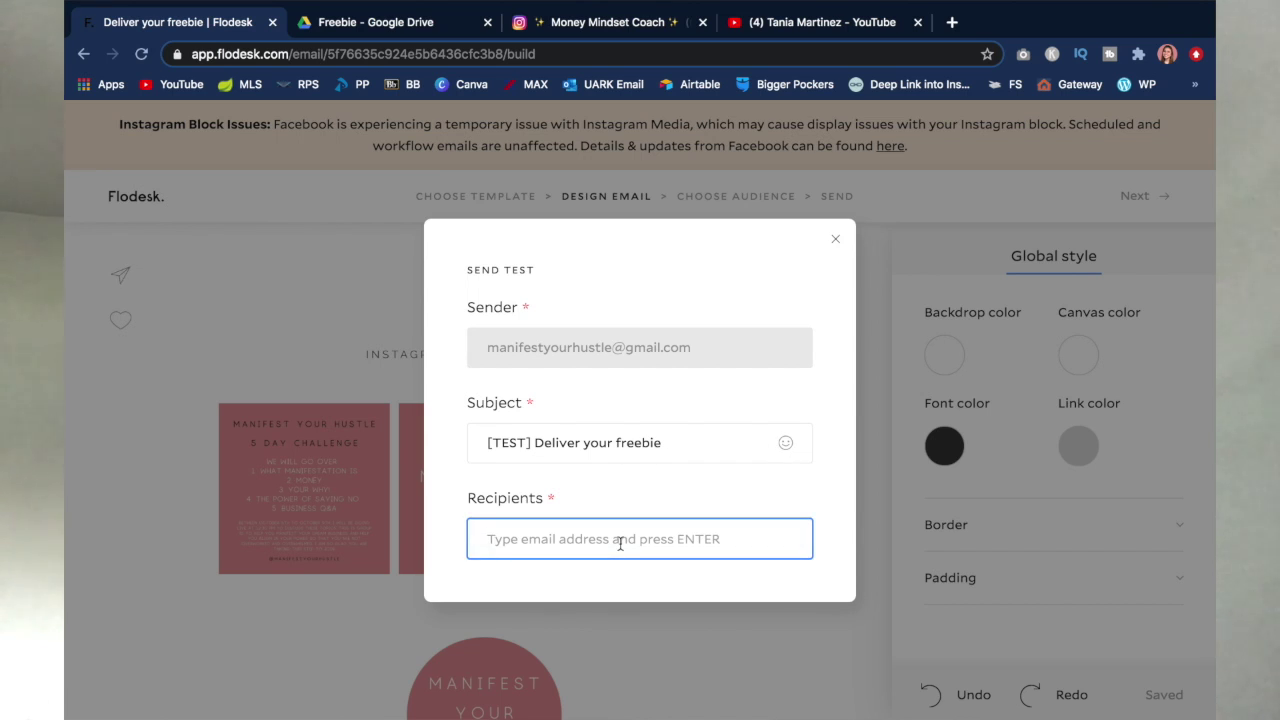
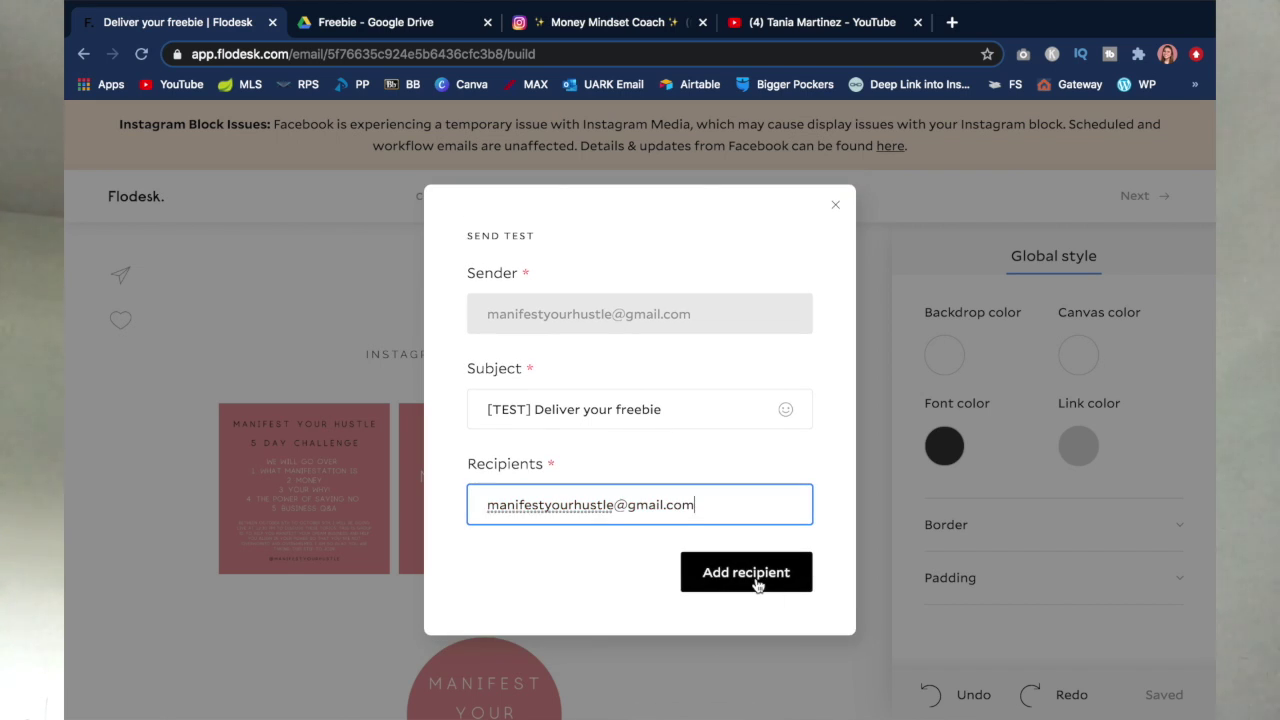
{"action": "left_click", "coordinate": [757, 585]}
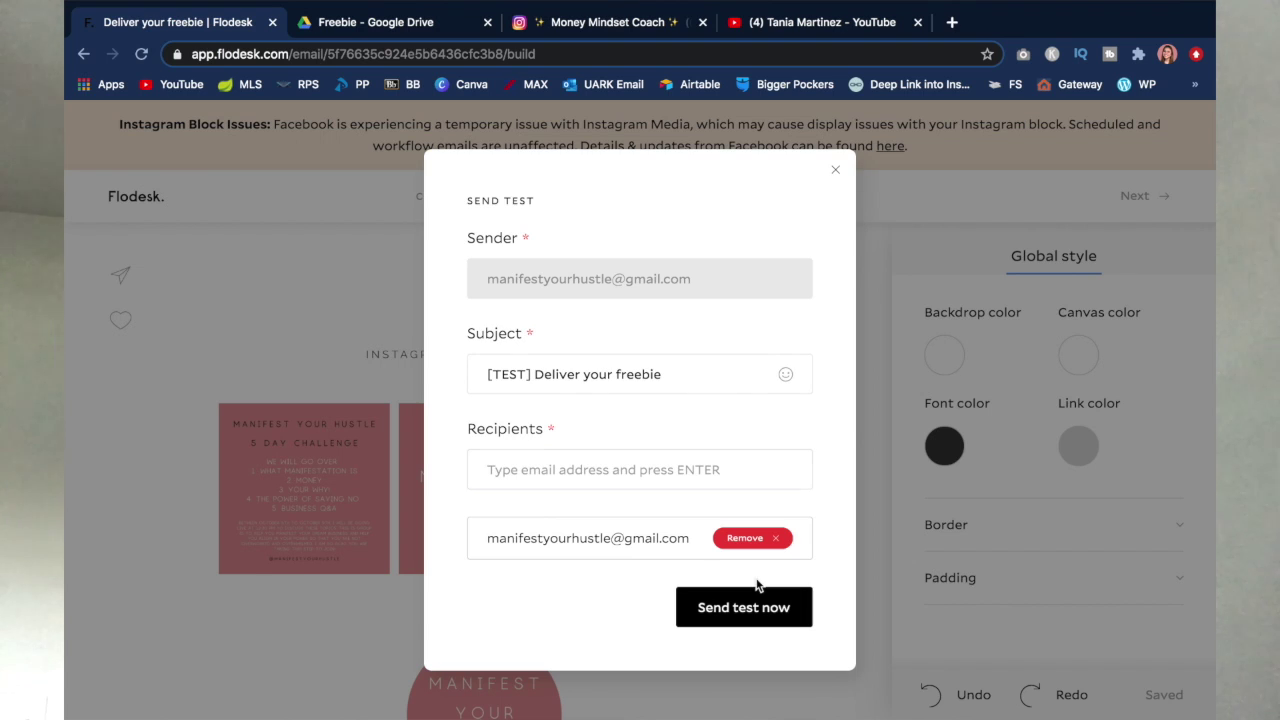
{"action": "left_click", "coordinate": [711, 610]}
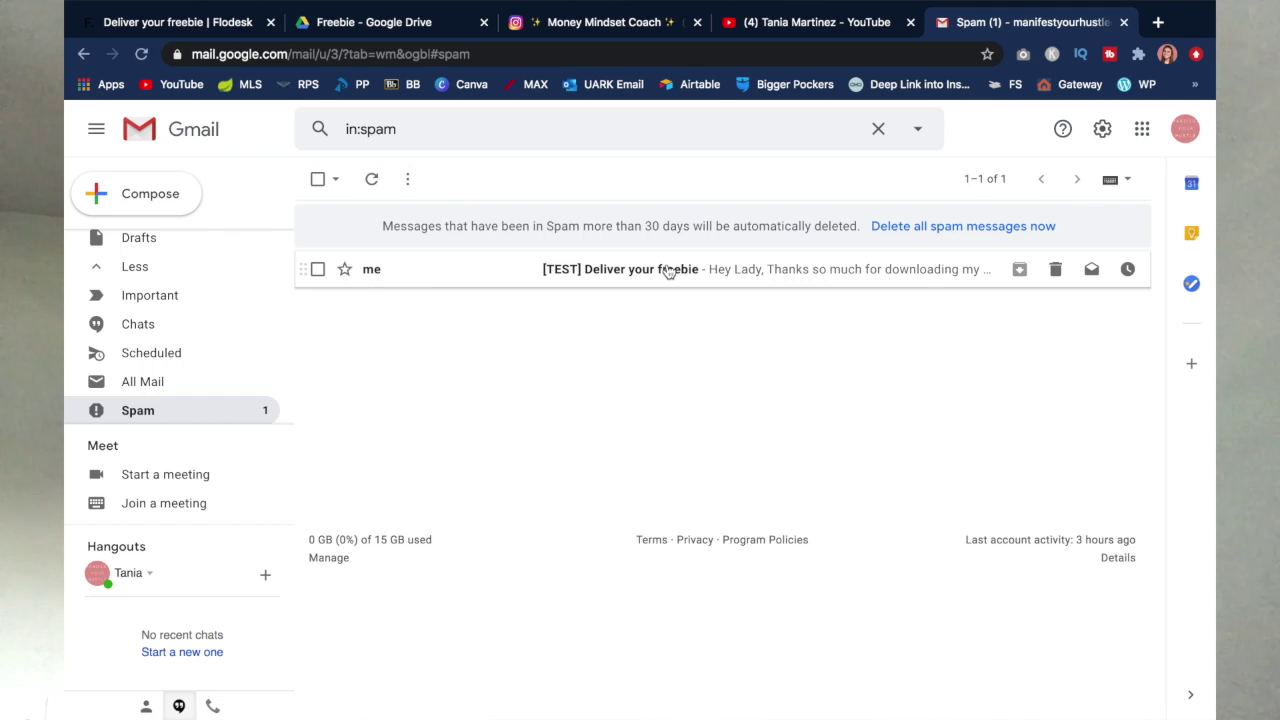
{"action": "left_click", "coordinate": [667, 272]}
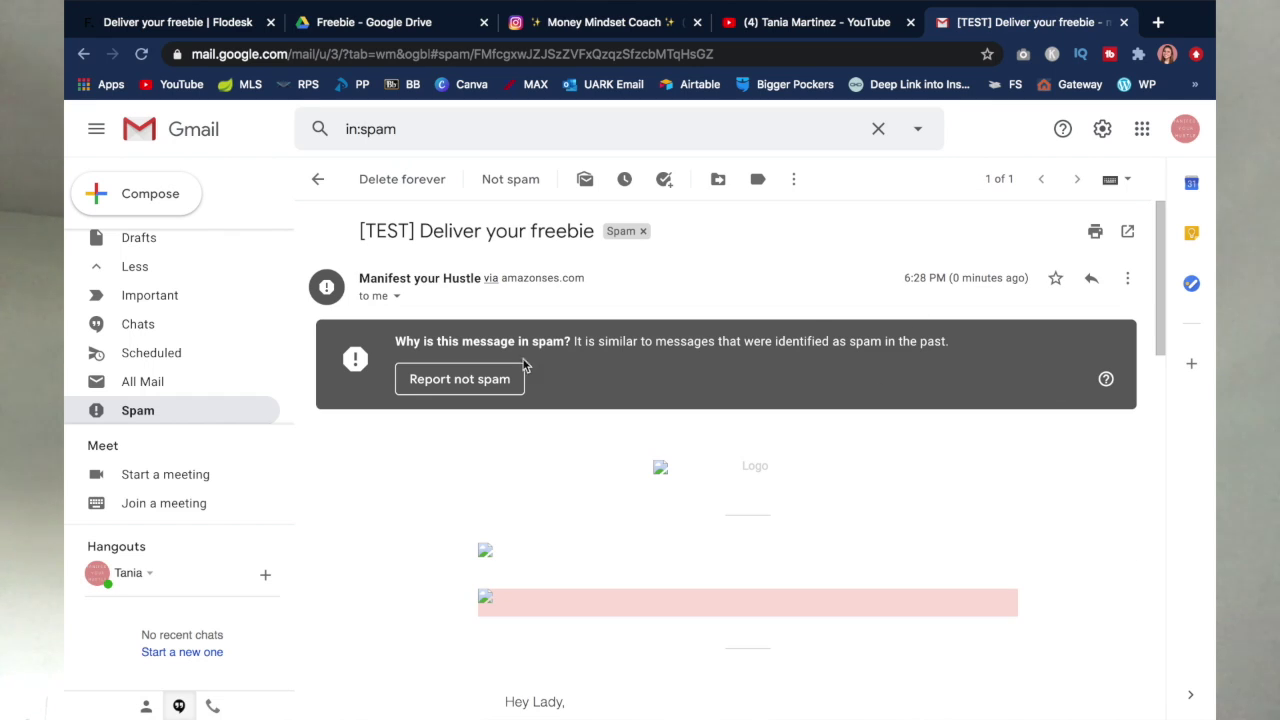
- Report the test email as not spam and open it from the Inbox with images displayed
{"action": "left_click", "coordinate": [467, 390]}
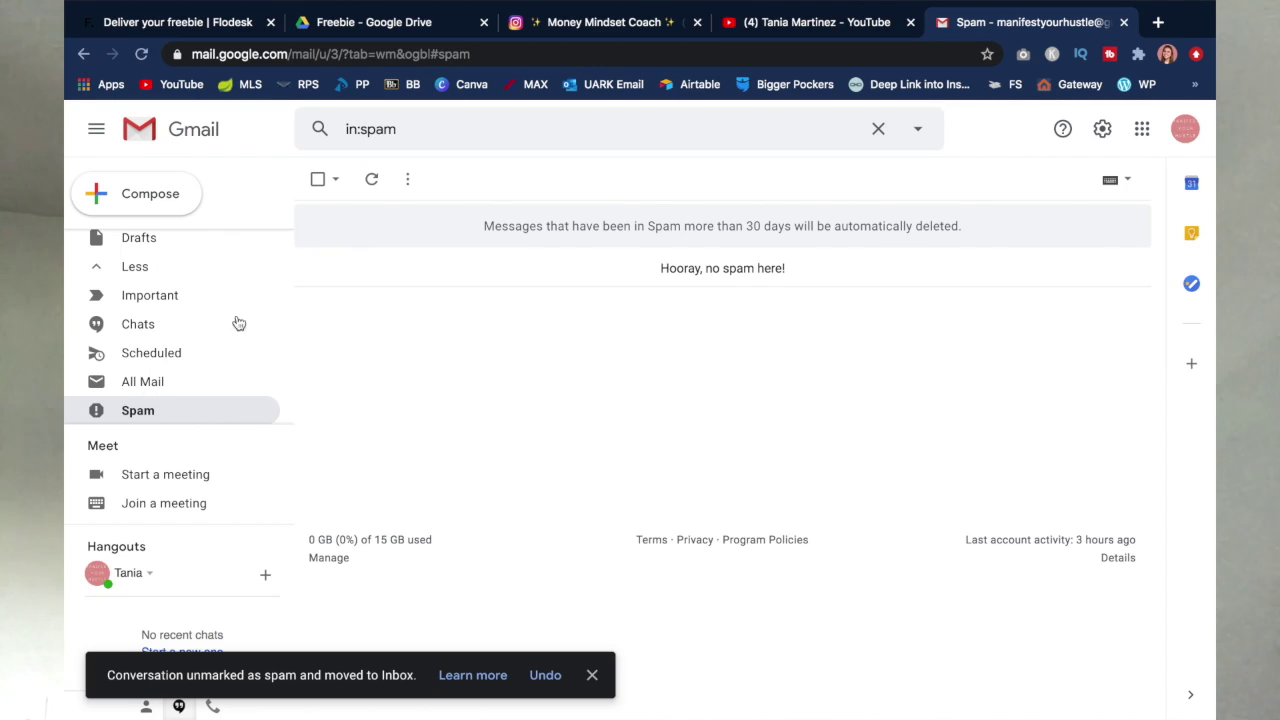
{"action": "scroll", "coordinate": [160, 335], "scroll_direction": "up", "scroll_amount": 2}
{"action": "scroll", "coordinate": [145, 320], "scroll_direction": "up", "scroll_amount": 1}
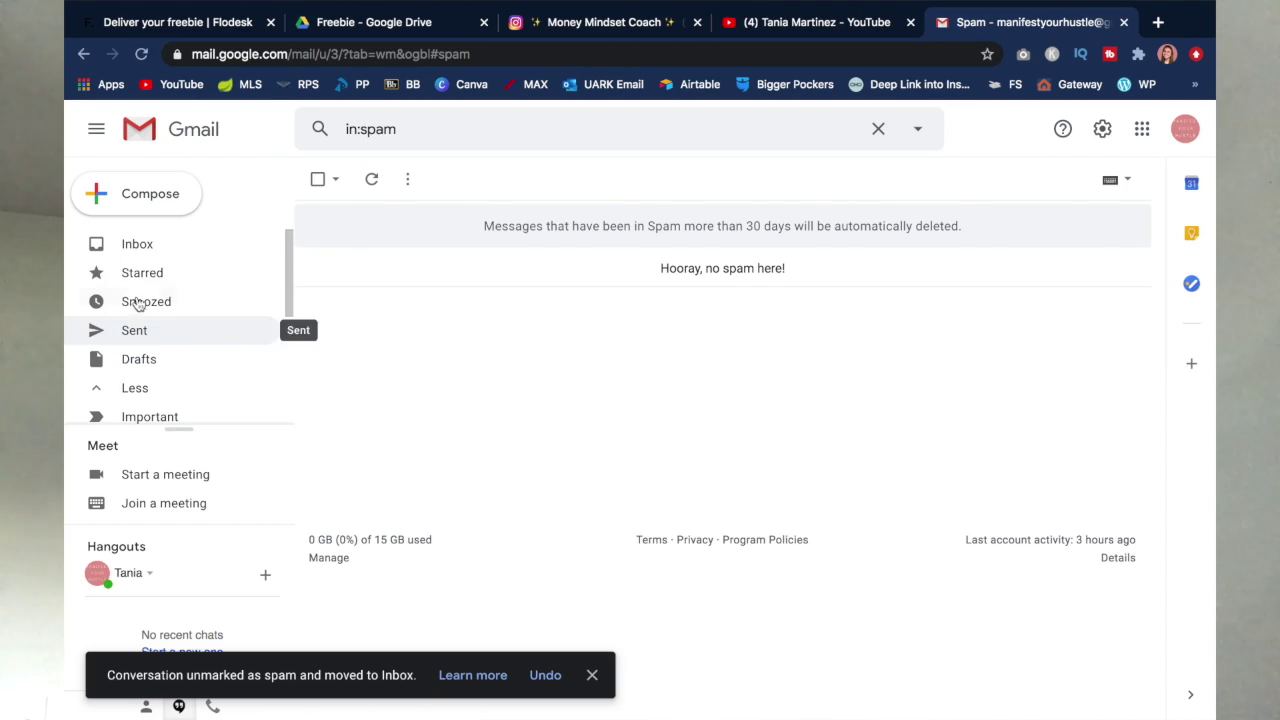
{"action": "left_click", "coordinate": [138, 244]}
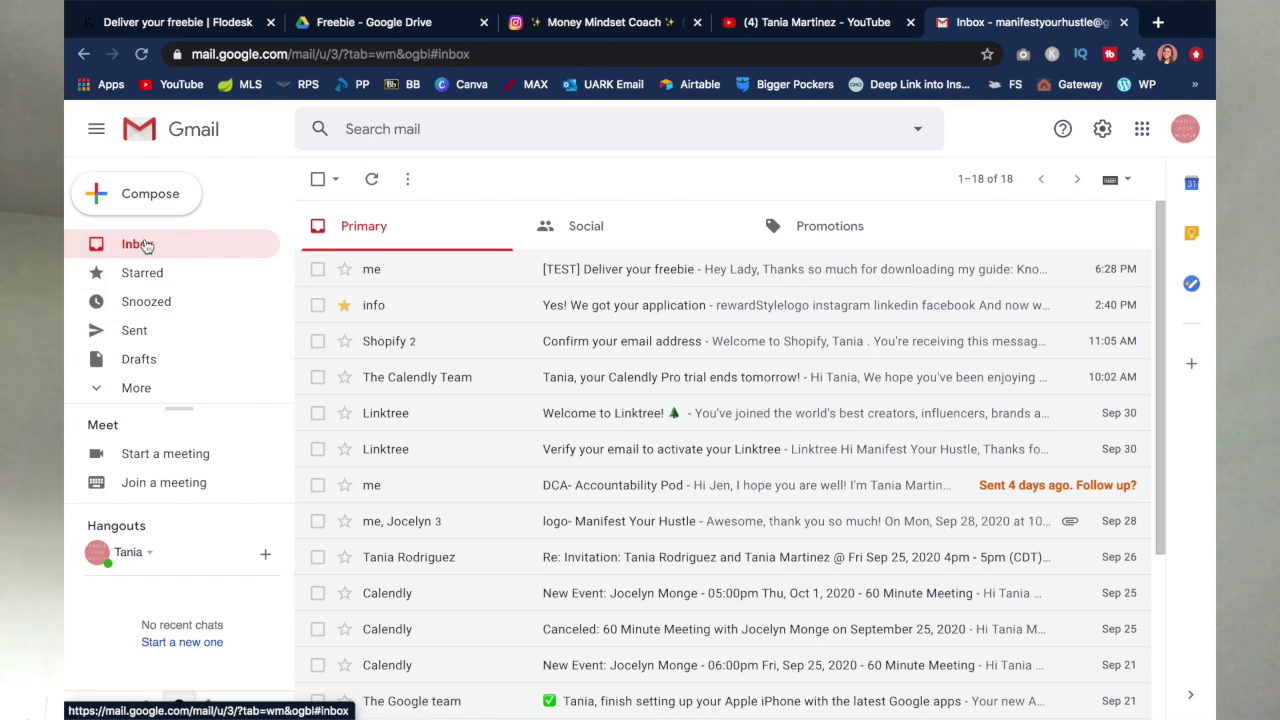
{"action": "left_click", "coordinate": [541, 279]}
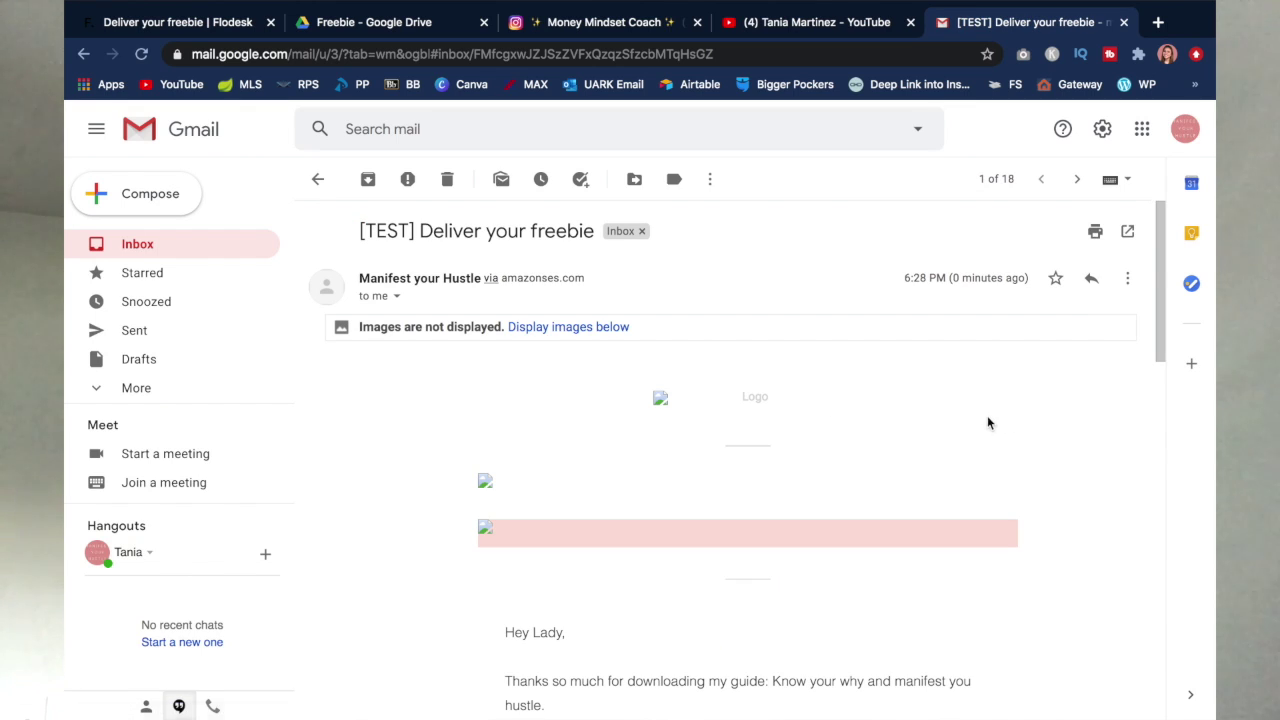
{"action": "left_click", "coordinate": [564, 332]}
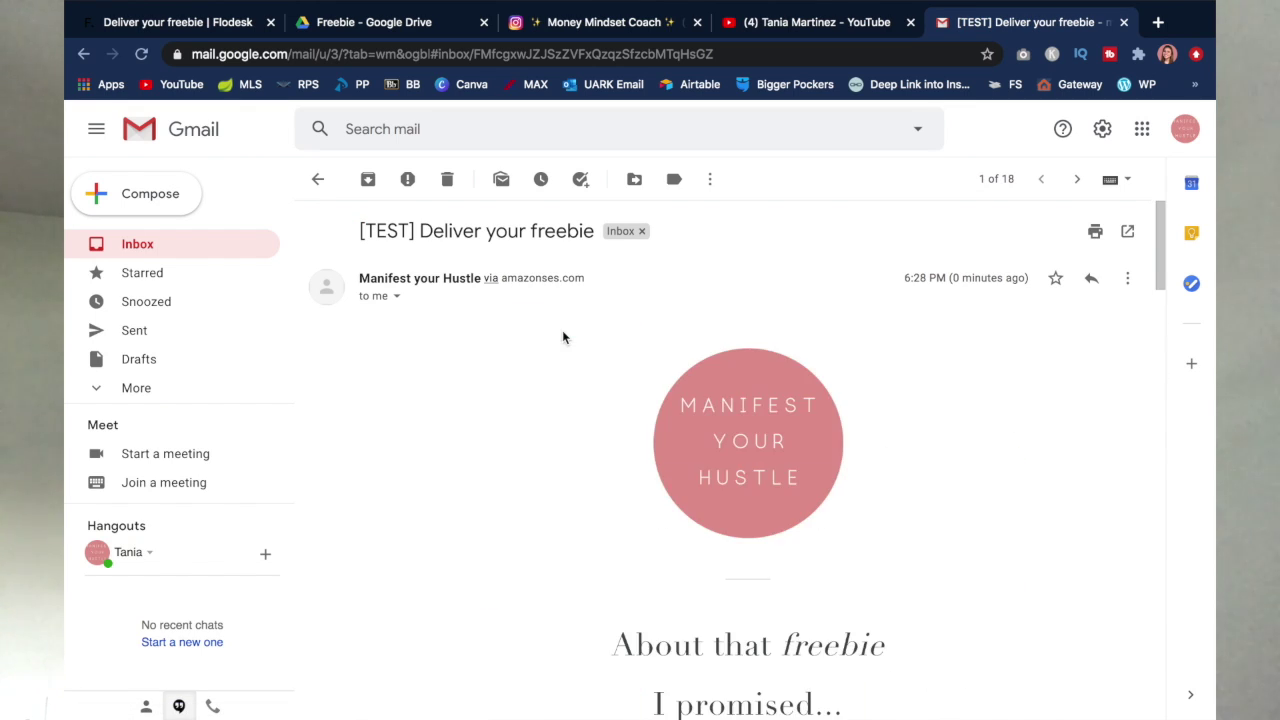
- Scroll through the test email to review it, then return to the Flodesk editor
{"action": "scroll", "coordinate": [853, 432], "scroll_direction": "down", "scroll_amount": 2}
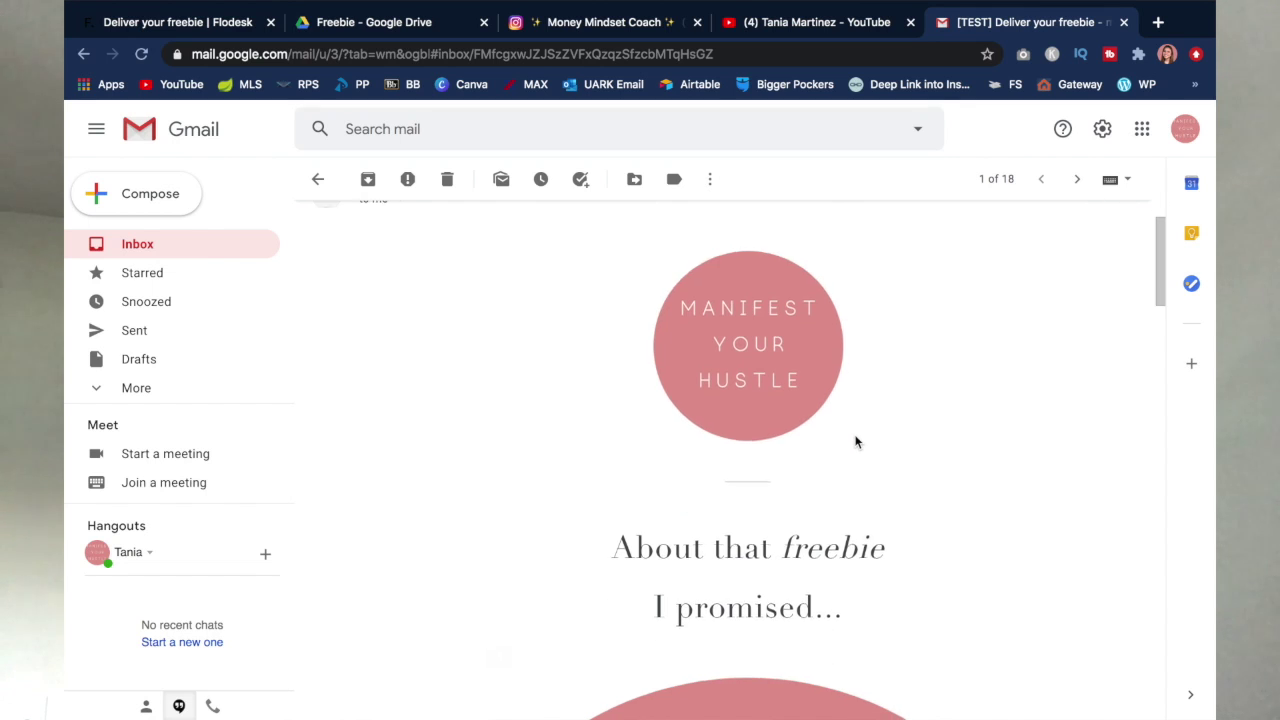
{"action": "scroll", "coordinate": [855, 438], "scroll_direction": "down", "scroll_amount": 2}
{"action": "scroll", "coordinate": [855, 440], "scroll_direction": "down", "scroll_amount": 2}
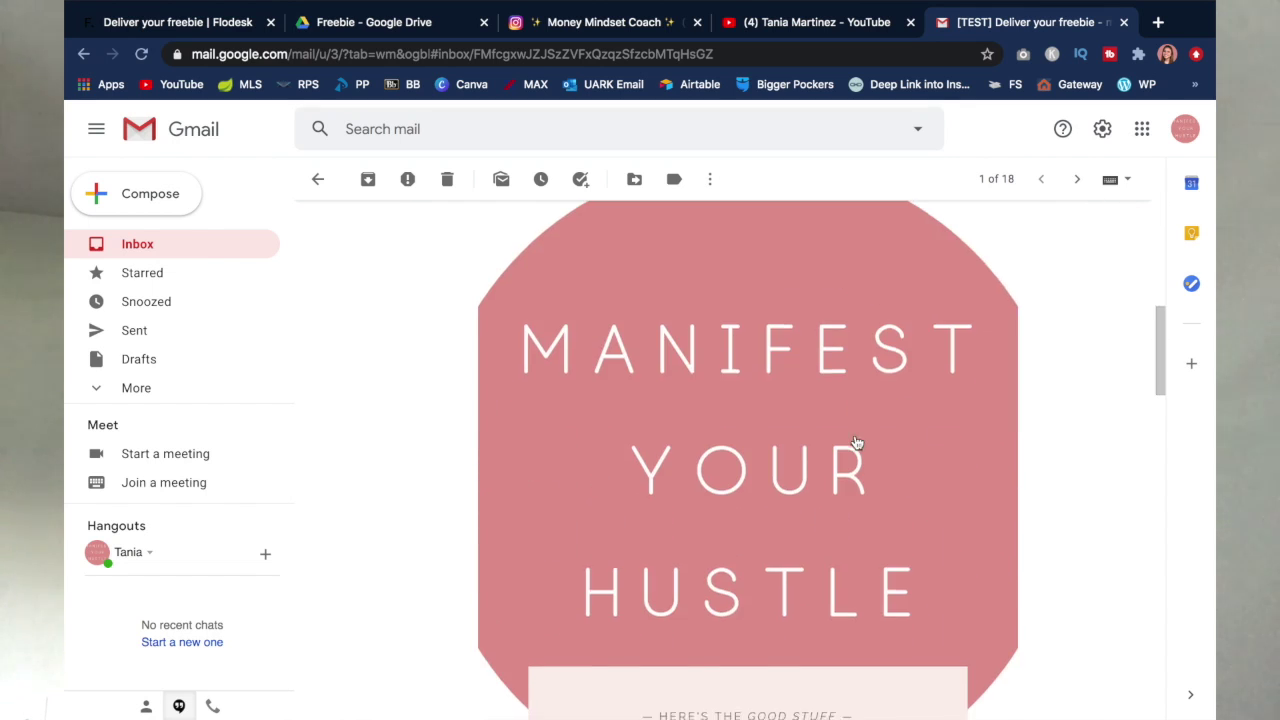
{"action": "scroll", "coordinate": [855, 440], "scroll_direction": "down", "scroll_amount": 3}
{"action": "scroll", "coordinate": [855, 440], "scroll_direction": "down", "scroll_amount": 1}
{"action": "scroll", "coordinate": [855, 440], "scroll_direction": "down", "scroll_amount": 3}
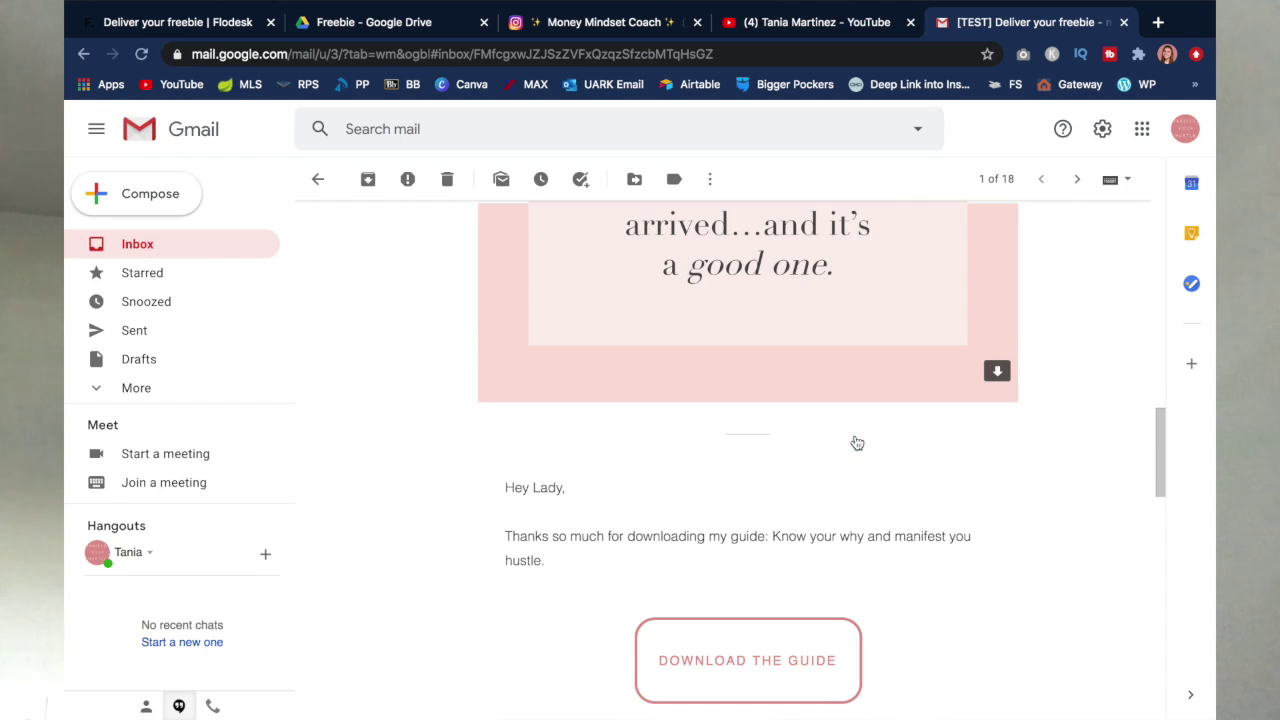
{"action": "scroll", "coordinate": [855, 440], "scroll_direction": "down", "scroll_amount": 2}
{"action": "scroll", "coordinate": [855, 440], "scroll_direction": "down", "scroll_amount": 3}
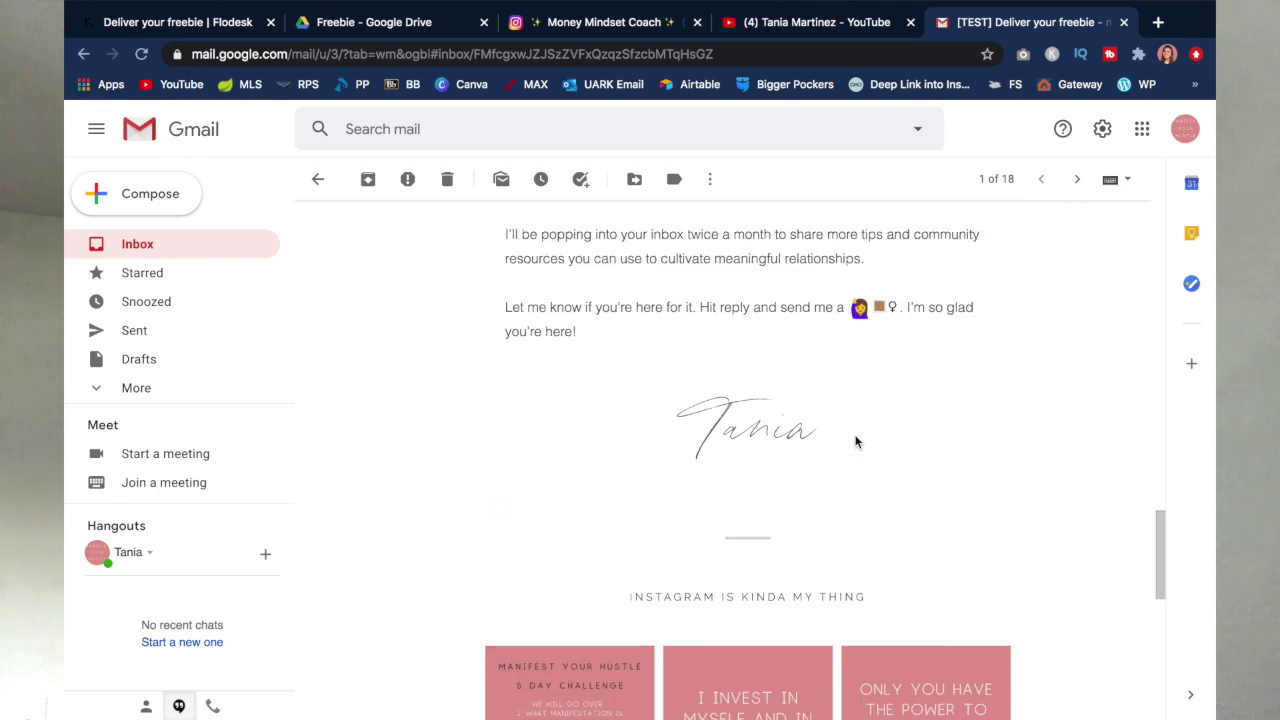
{"action": "scroll", "coordinate": [855, 440], "scroll_direction": "down", "scroll_amount": 1}
{"action": "scroll", "coordinate": [855, 440], "scroll_direction": "down", "scroll_amount": 2}
{"action": "scroll", "coordinate": [855, 441], "scroll_direction": "down", "scroll_amount": 2}
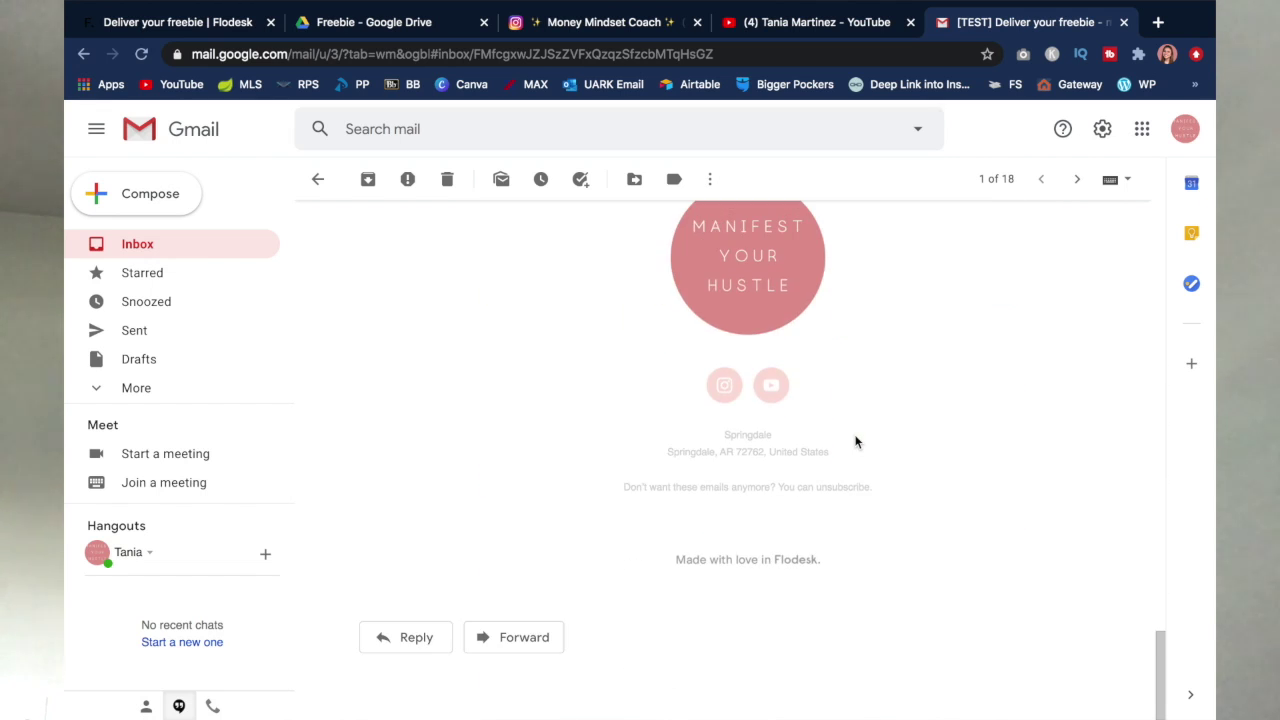
{"action": "scroll", "coordinate": [855, 441], "scroll_direction": "up", "scroll_amount": 3}
{"action": "key", "text": "ctrl+1"}
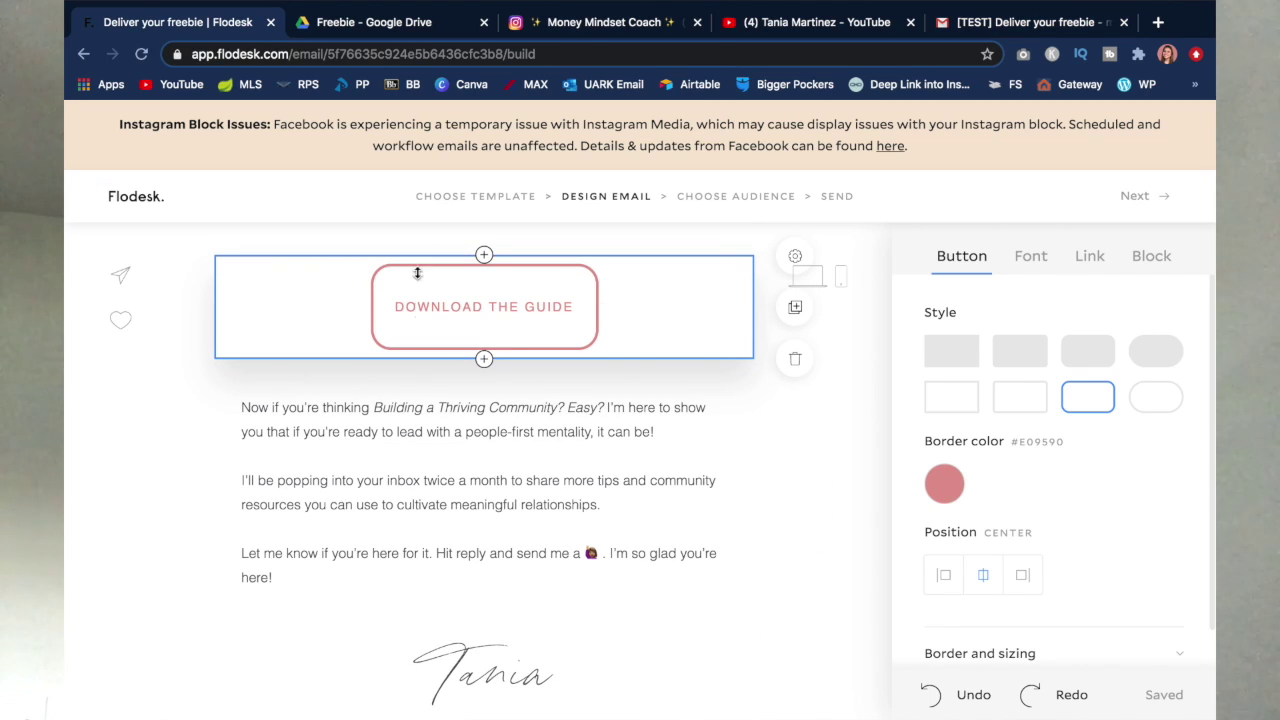
- Open the Link settings of the Download the Guide button in the right panel
{"action": "left_click", "coordinate": [1029, 262]}
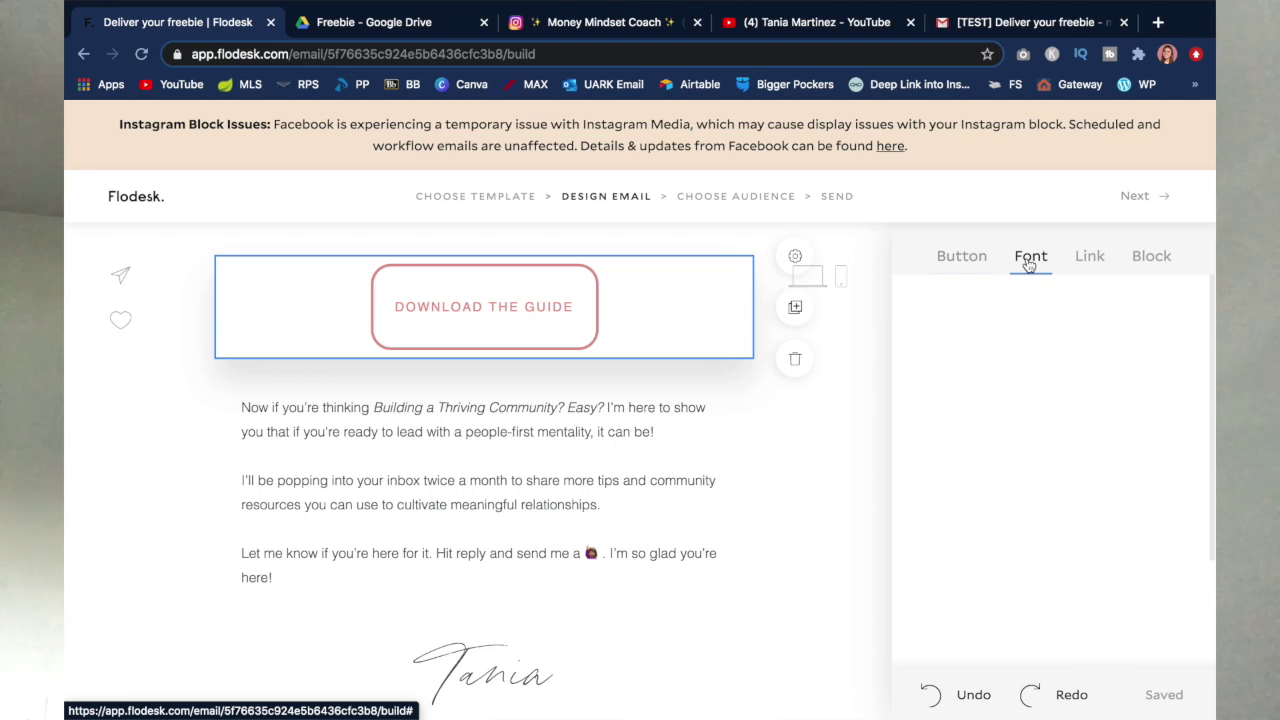
{"action": "left_click", "coordinate": [1090, 258]}
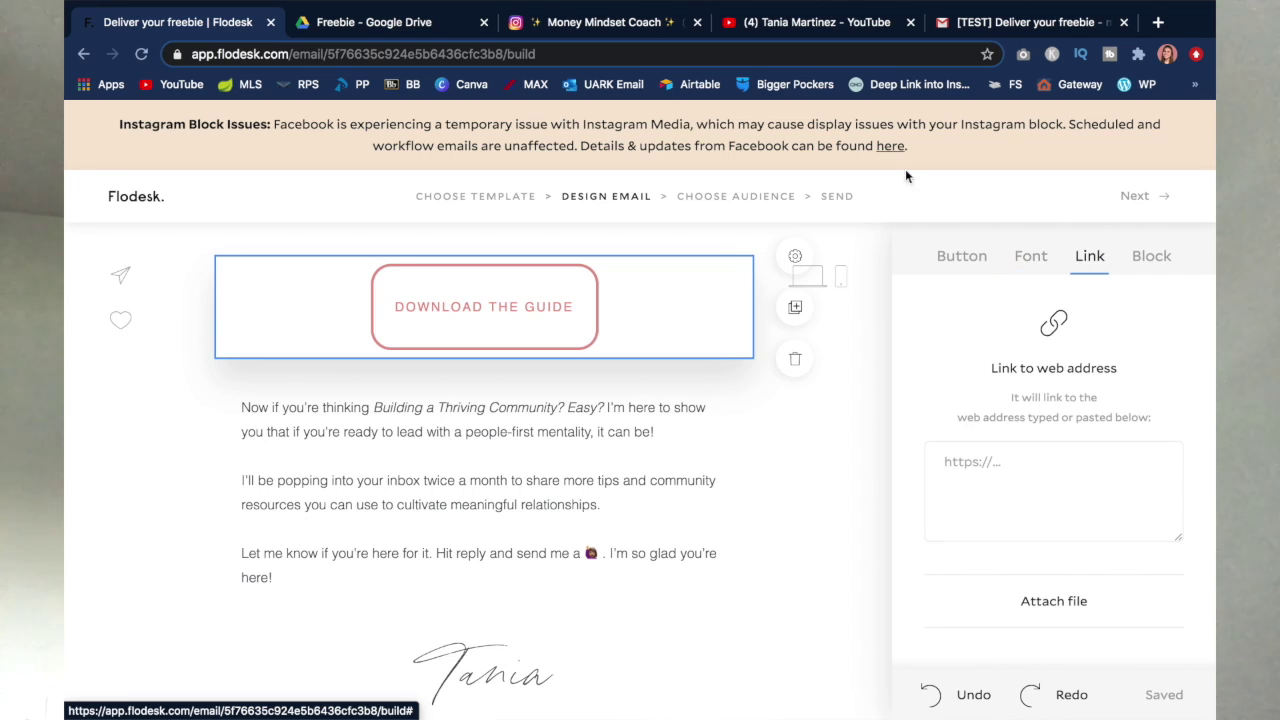
{"action": "left_click", "coordinate": [392, 26]}
- Copy a view-only Google Drive share link for Freebie 1.pdf in the Freebie folder
{"action": "right_click", "coordinate": [375, 326]}
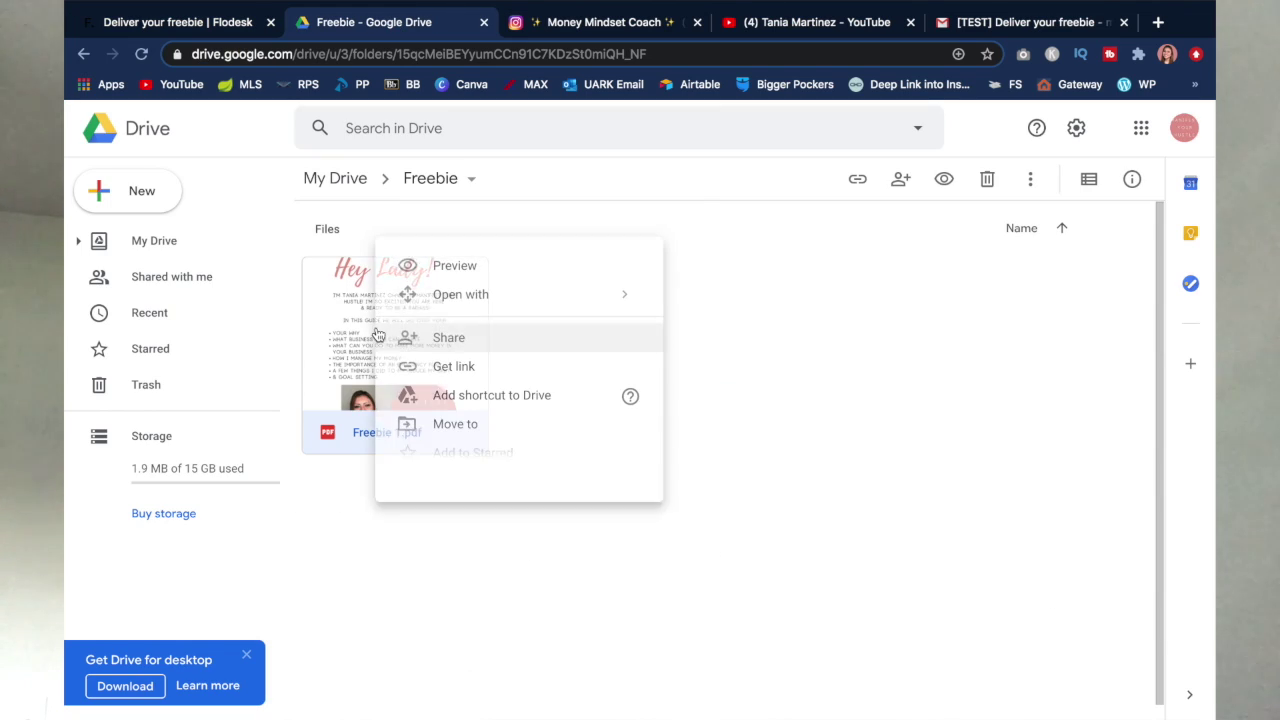
{"action": "left_click", "coordinate": [455, 372]}
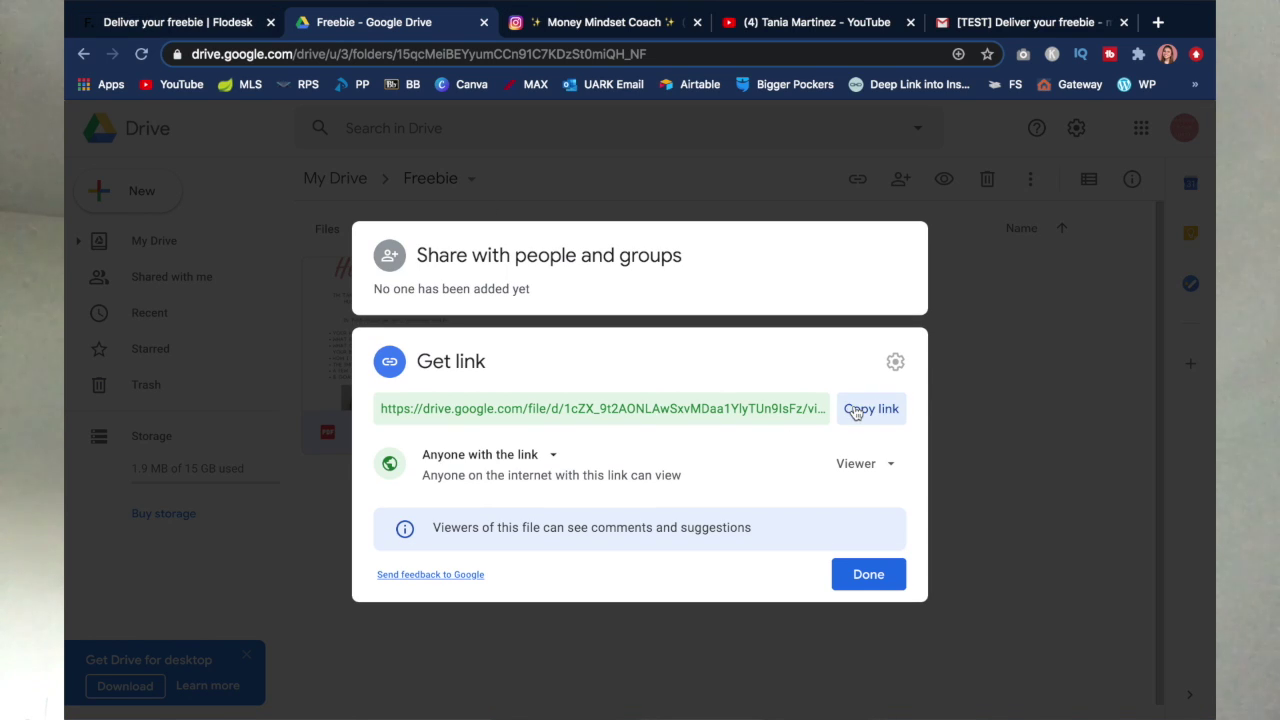
{"action": "left_click", "coordinate": [855, 412]}
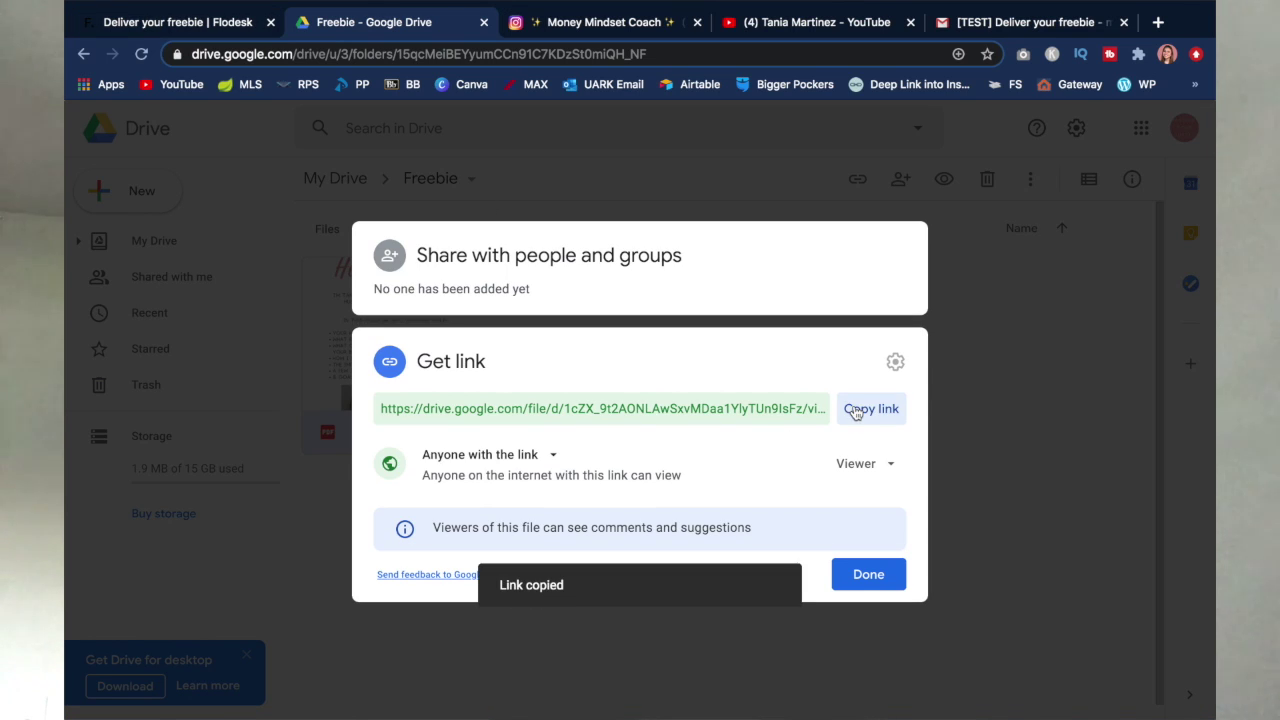
{"action": "left_click", "coordinate": [143, 22]}
{"action": "left_click", "coordinate": [1041, 484]}
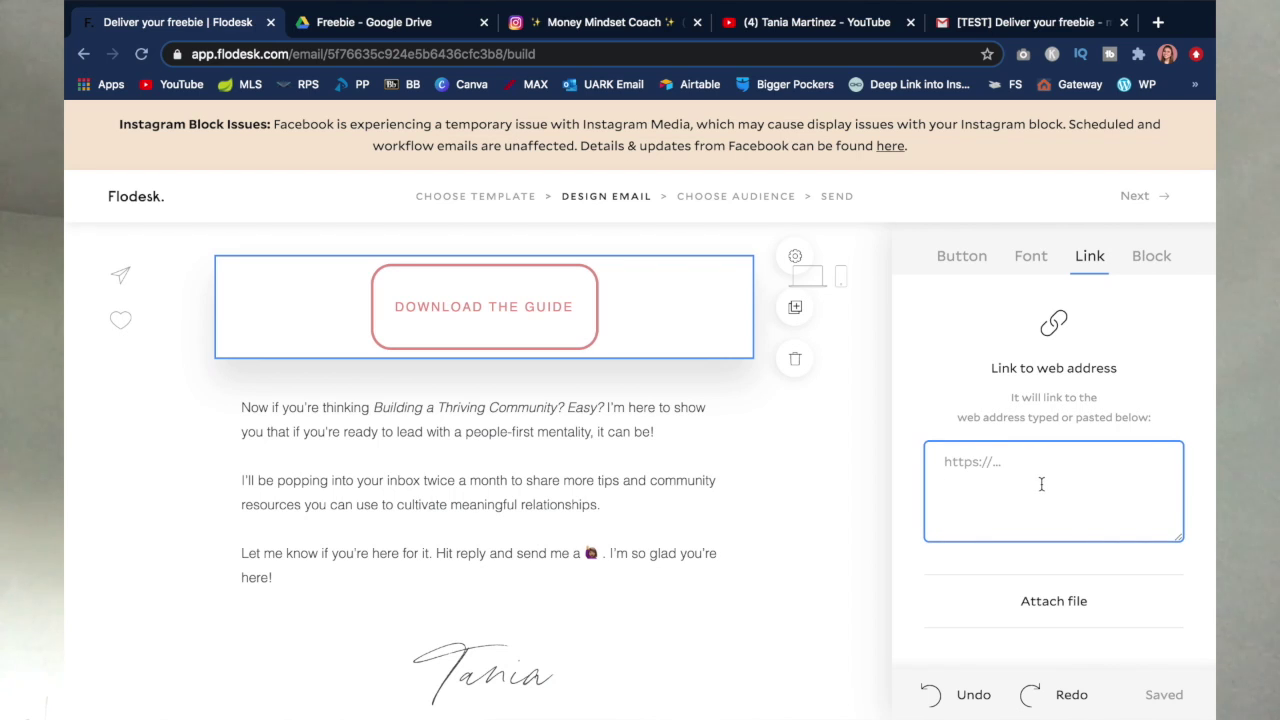
- Paste the Drive share link as the Download the Guide button's web address
{"action": "key", "text": "ctrl+v"}
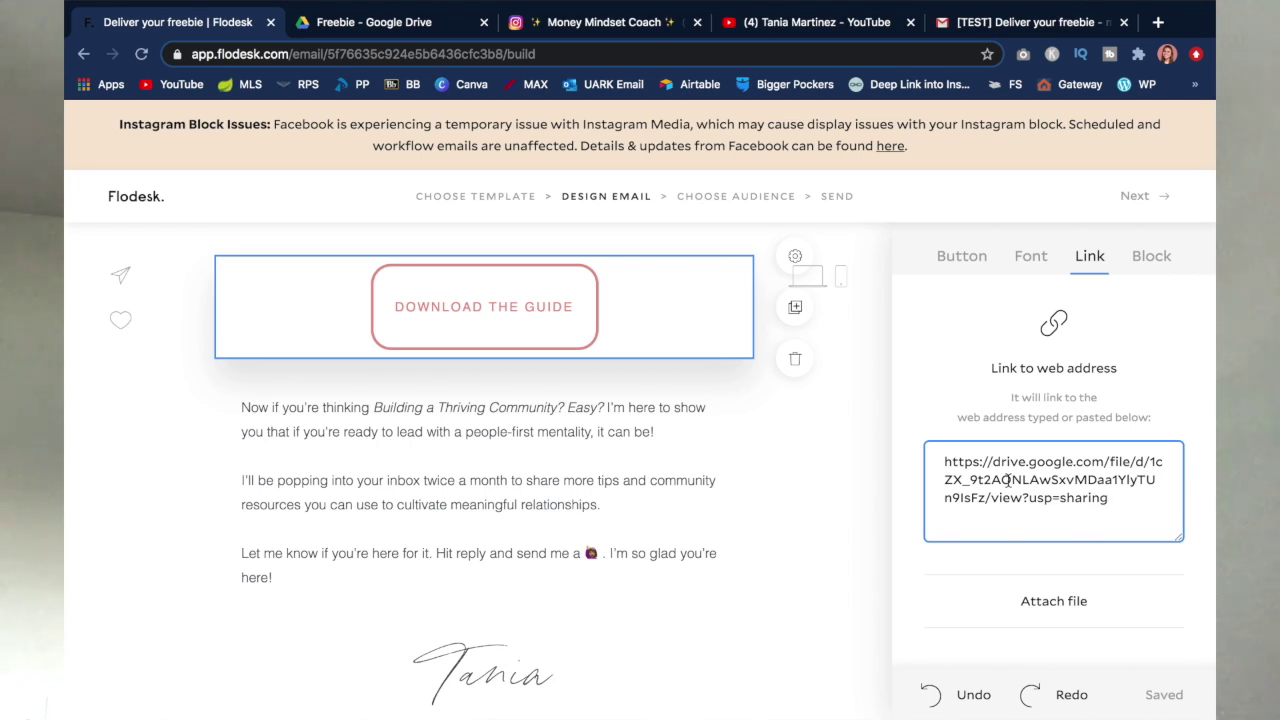
{"action": "key", "text": "Escape"}
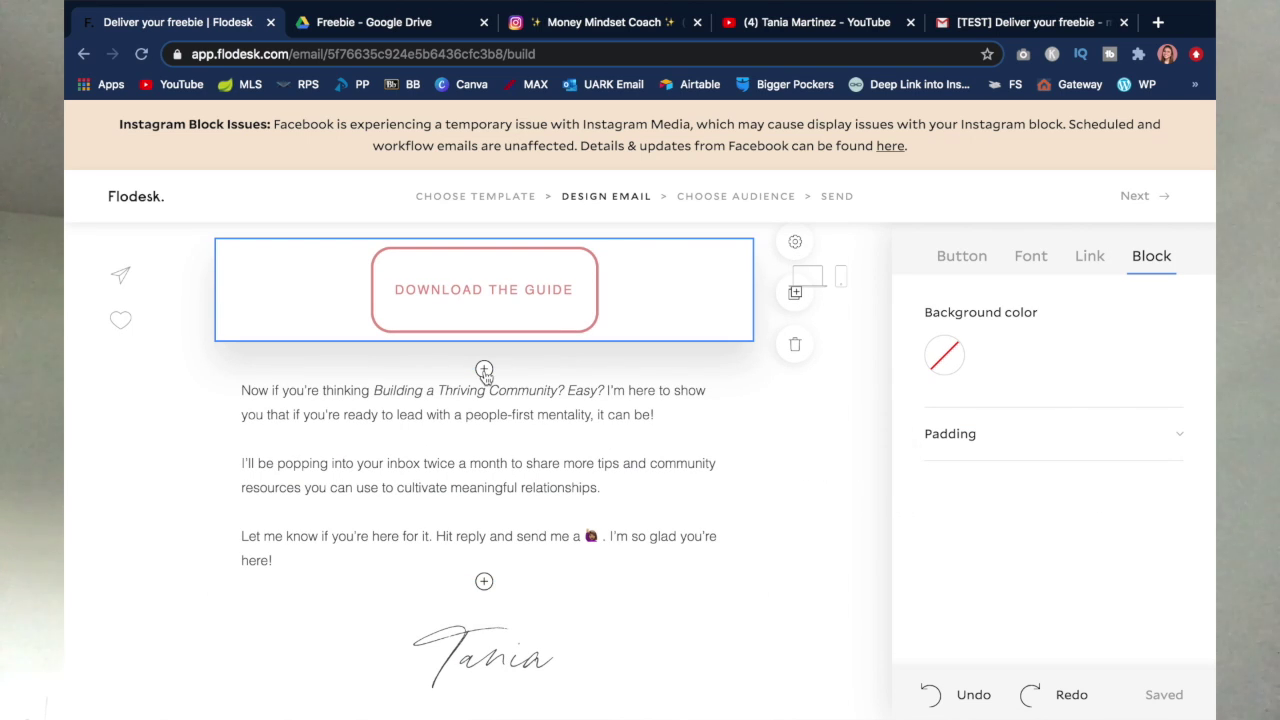
{"action": "left_click", "coordinate": [484, 370]}
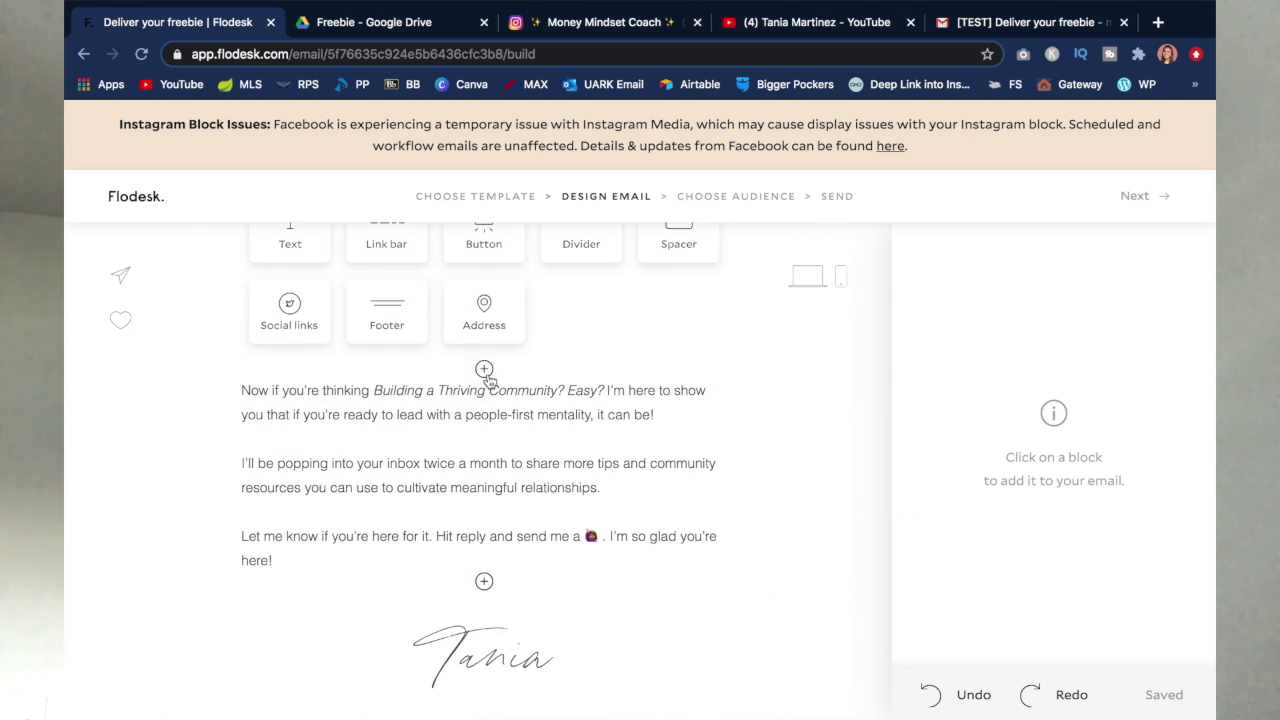
- Add a link bar block below the button and set it to 2 links
{"action": "scroll", "coordinate": [487, 378], "scroll_direction": "up", "scroll_amount": 1}
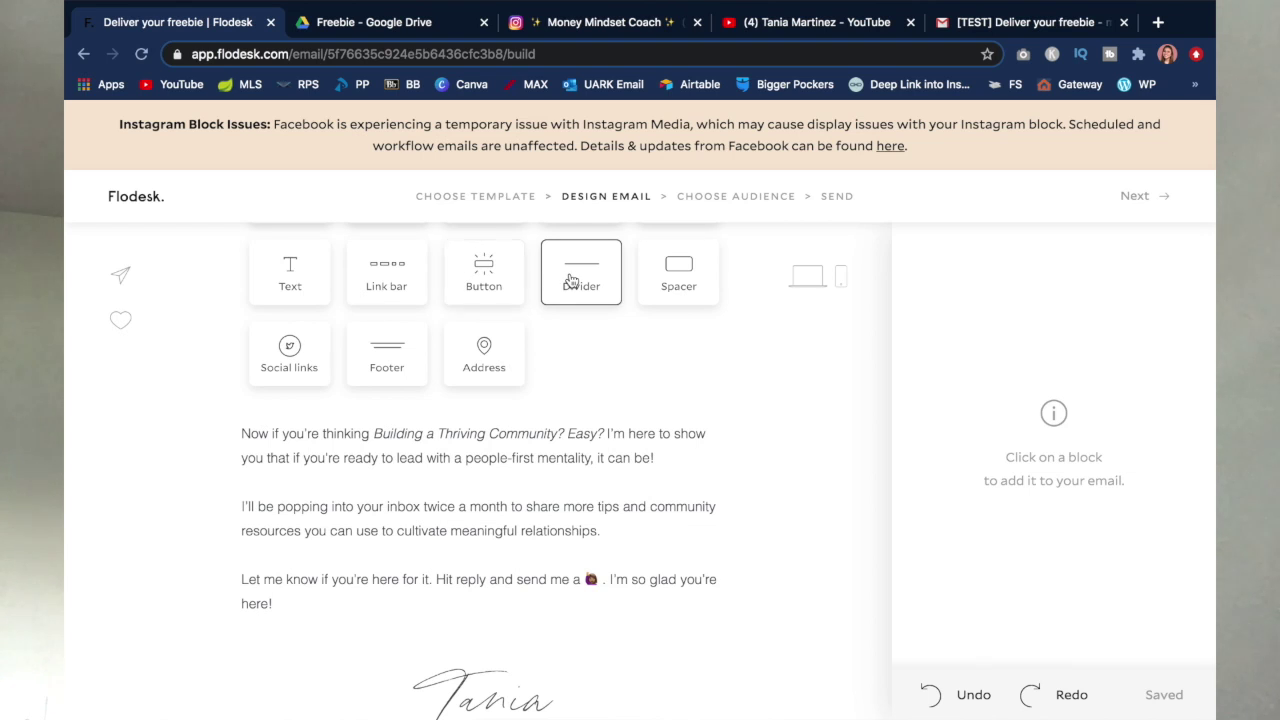
{"action": "left_click", "coordinate": [390, 272]}
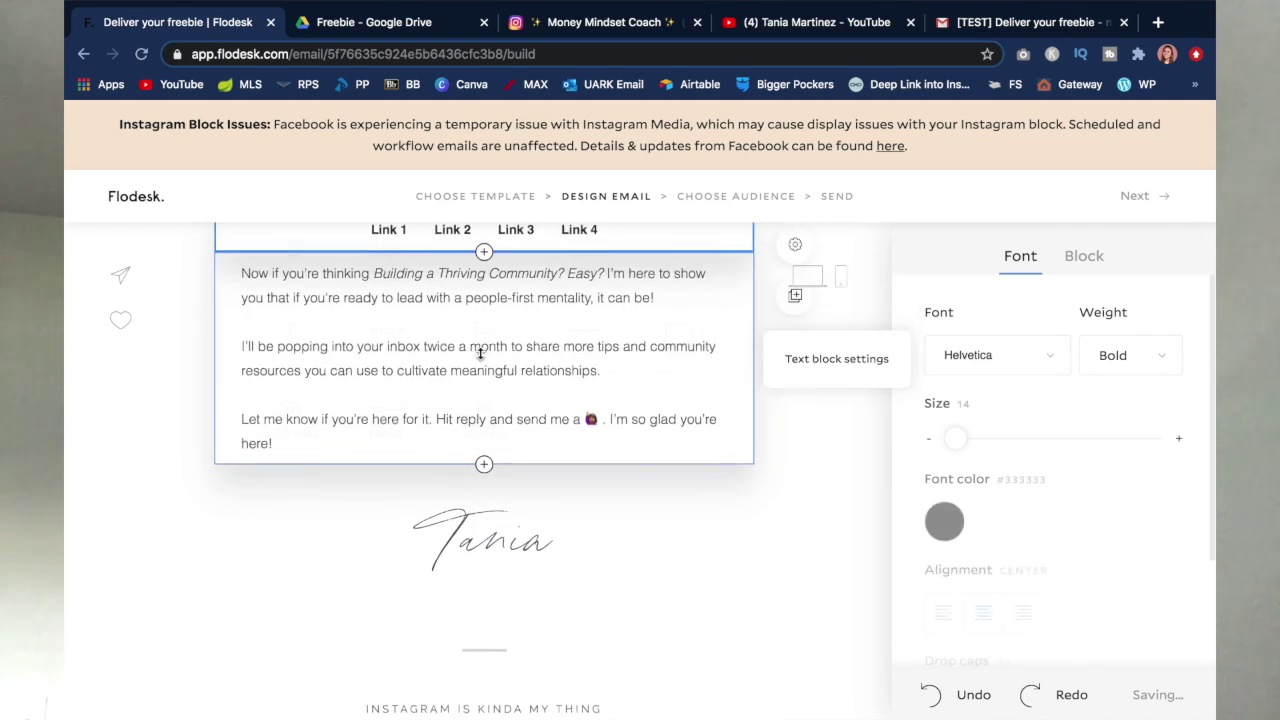
{"action": "left_click", "coordinate": [1080, 258]}
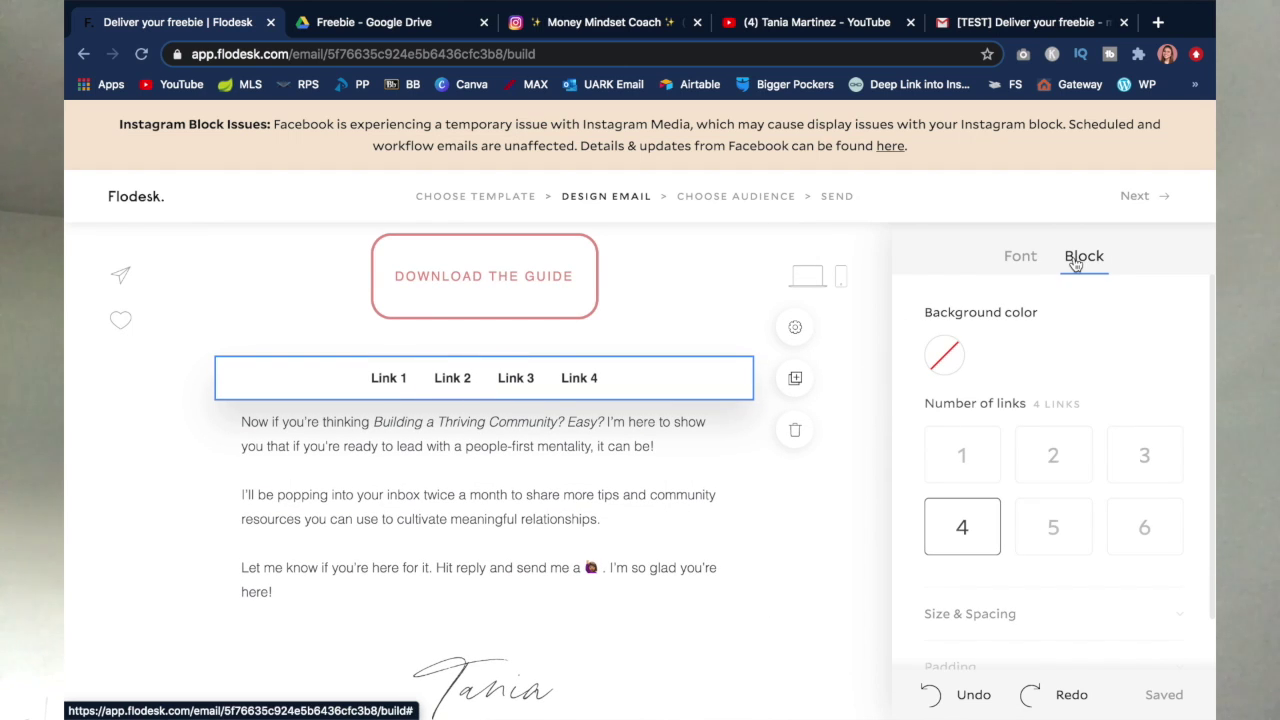
{"action": "left_click", "coordinate": [958, 456]}
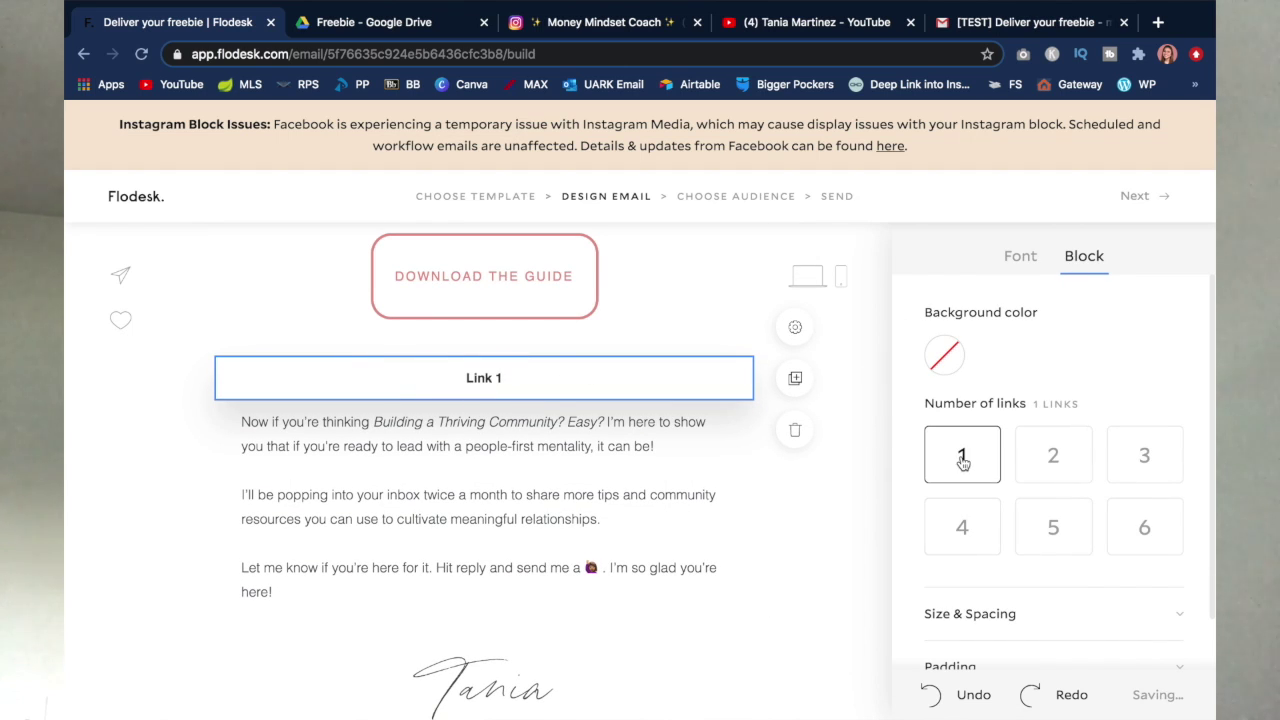
{"action": "left_click", "coordinate": [1044, 462]}
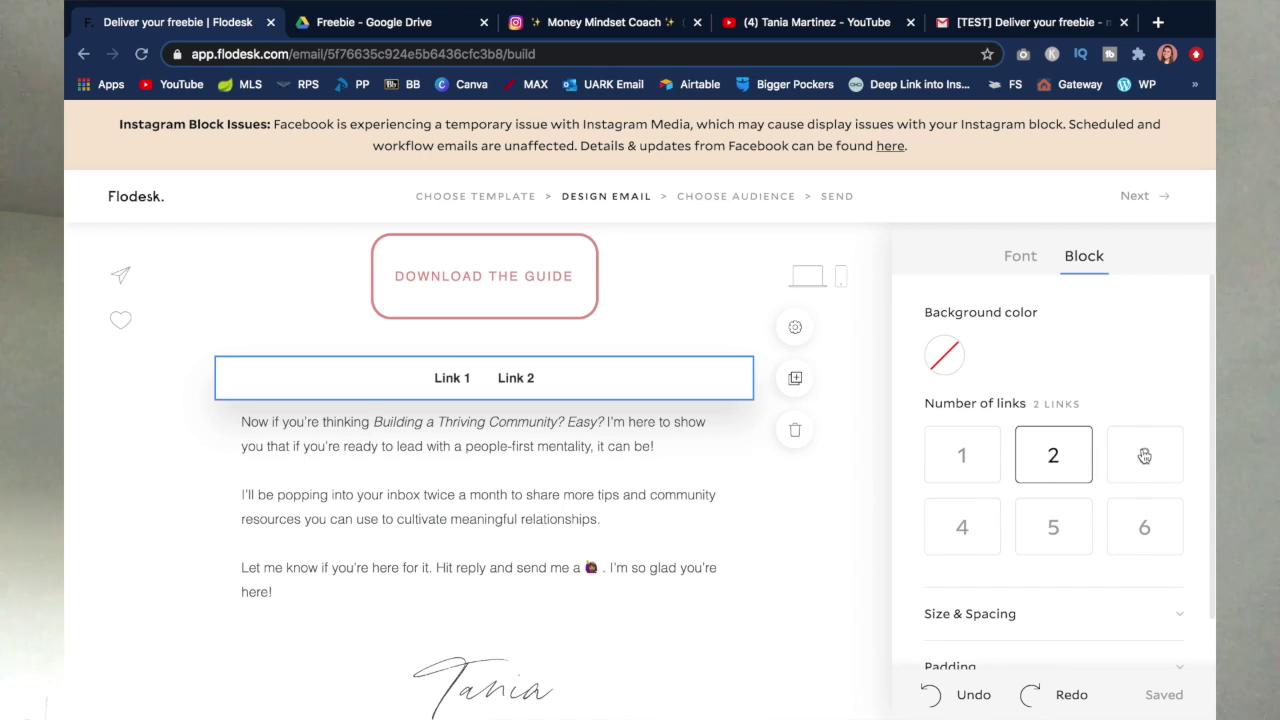
- Set the link bar's height to 116 under Size & Spacing
{"action": "scroll", "coordinate": [1100, 510], "scroll_direction": "down", "scroll_amount": 1}
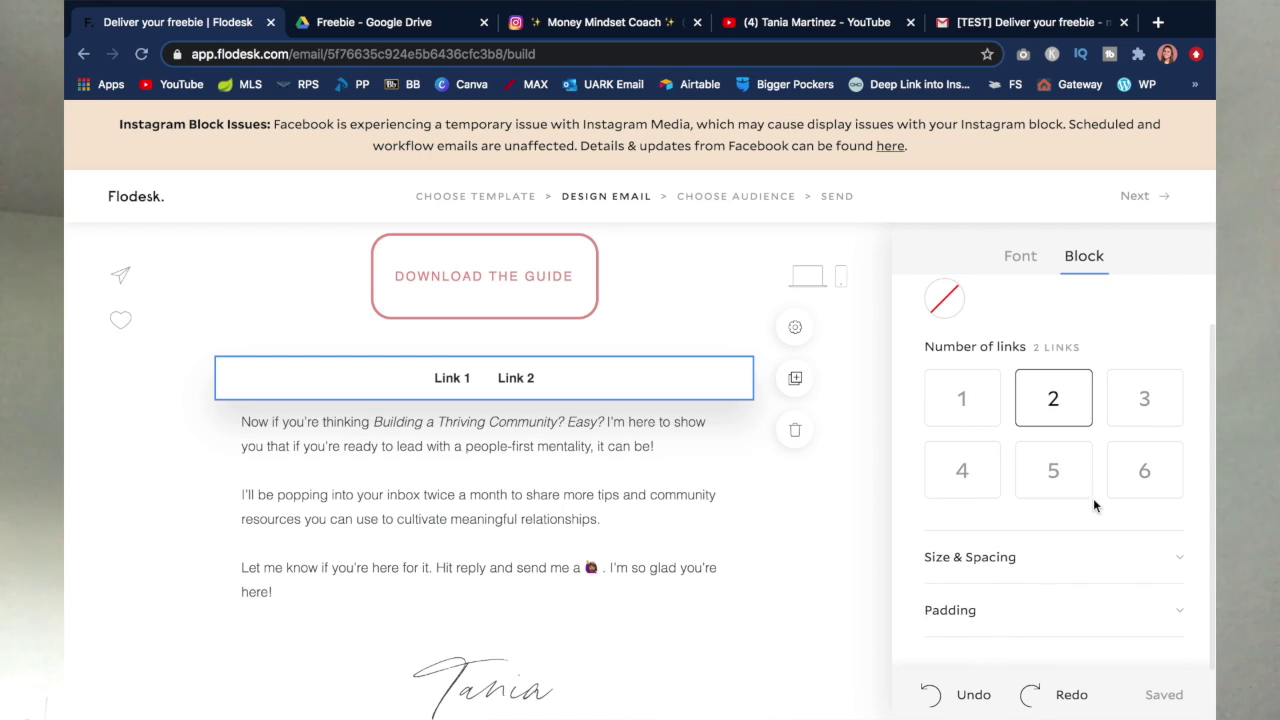
{"action": "left_click", "coordinate": [1100, 550]}
{"action": "scroll", "coordinate": [1060, 580], "scroll_direction": "down", "scroll_amount": 1}
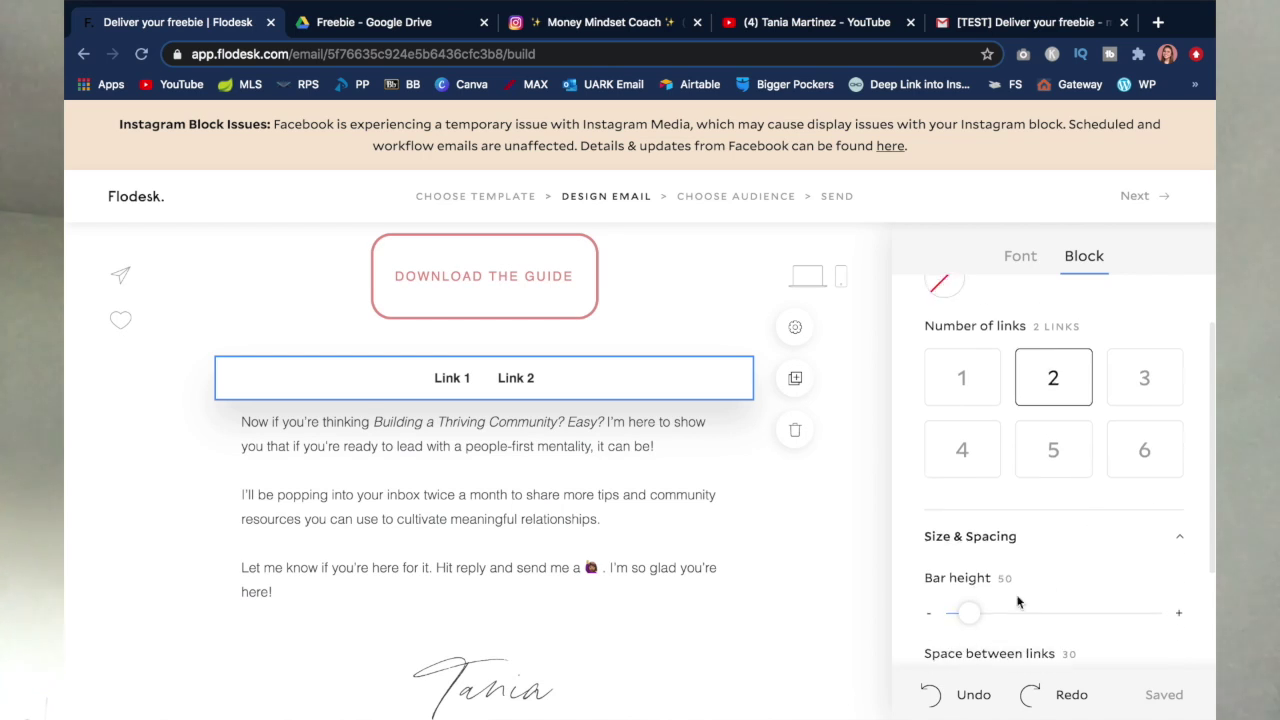
{"action": "left_click_drag", "start_coordinate": [966, 608], "coordinate": [1020, 604]}
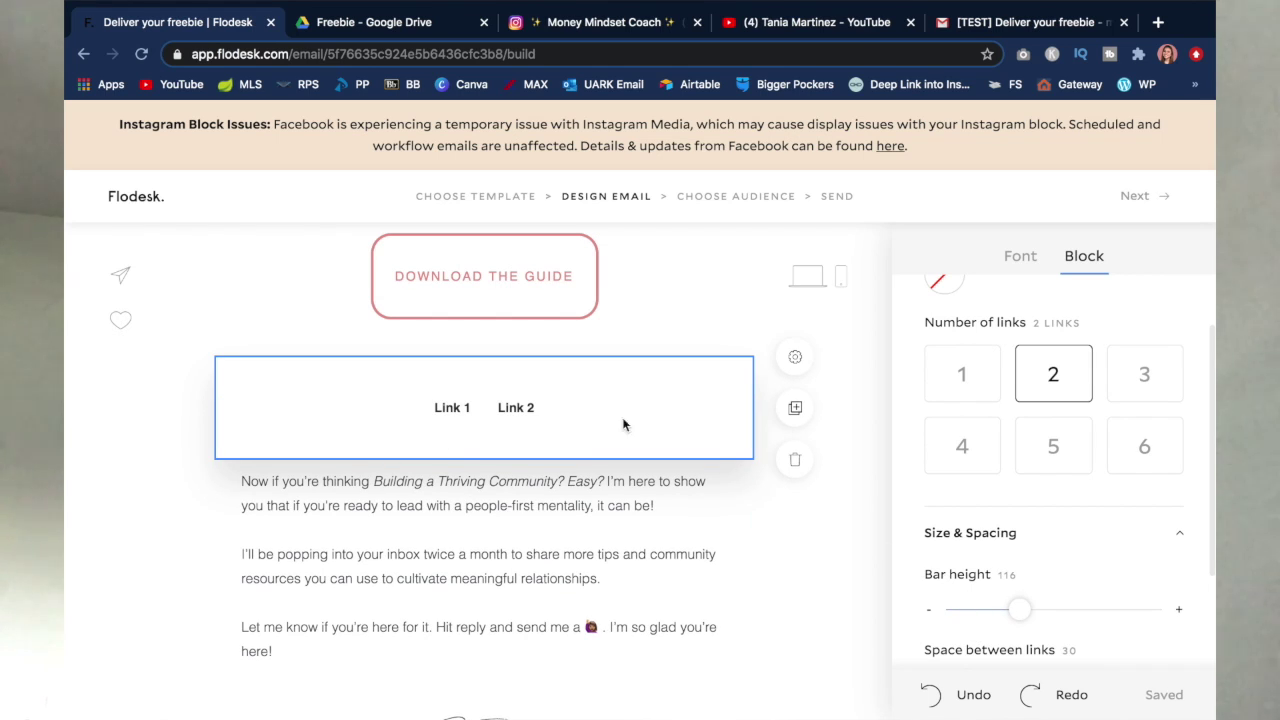
- Reorder blocks to link bar, paragraph, then Download the Guide button, and proceed to audience
{"action": "left_click_drag", "start_coordinate": [488, 361], "coordinate": [580, 402]}
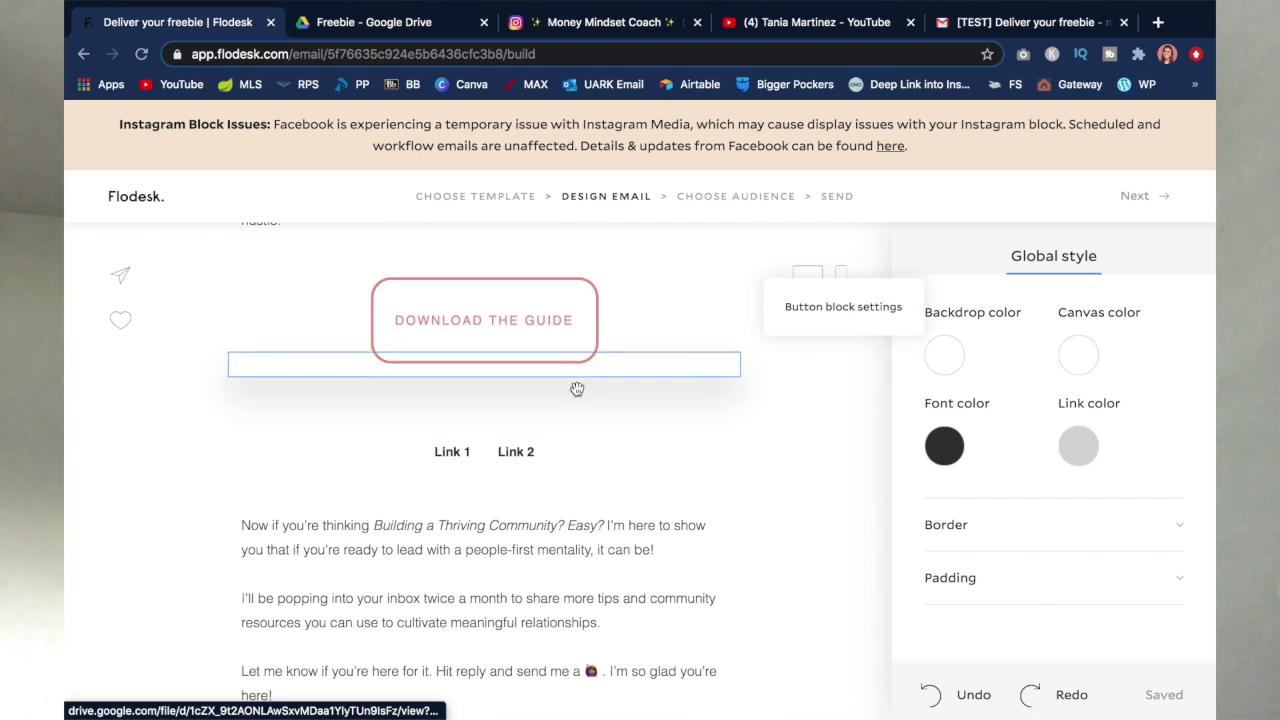
{"action": "left_click_drag", "start_coordinate": [581, 402], "coordinate": [581, 402]}
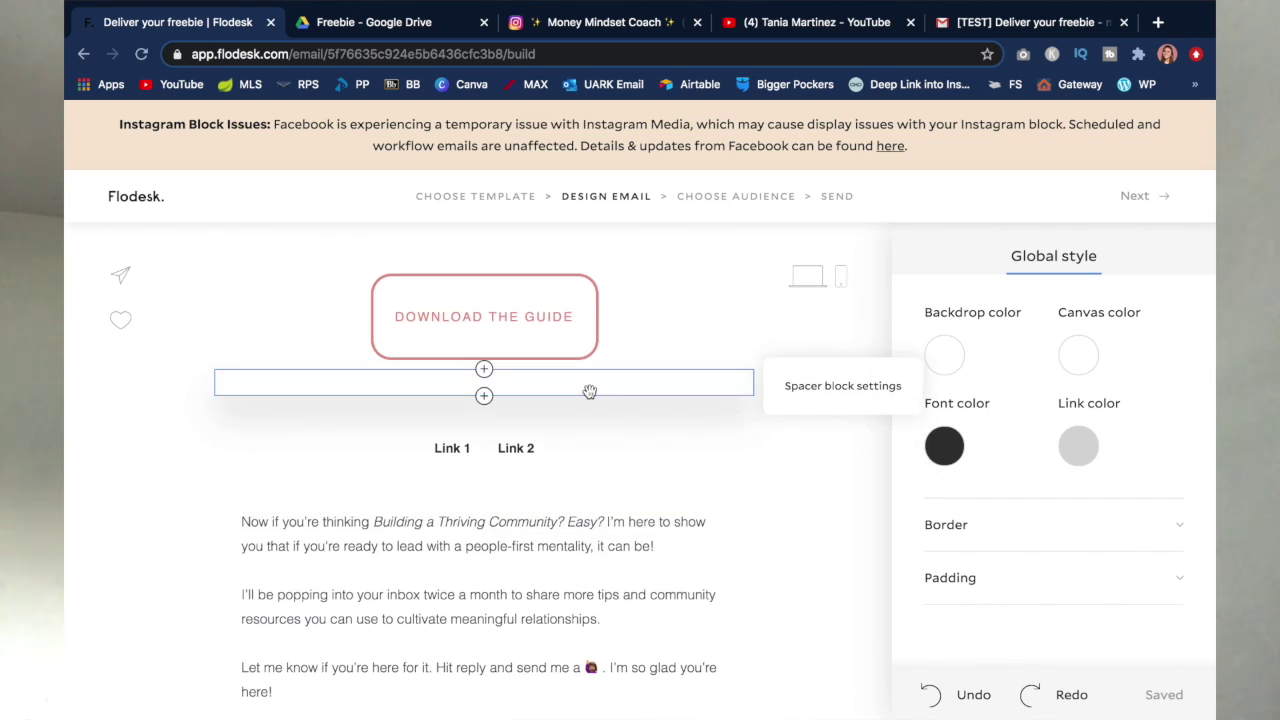
{"action": "left_click_drag", "start_coordinate": [561, 334], "coordinate": [552, 456]}
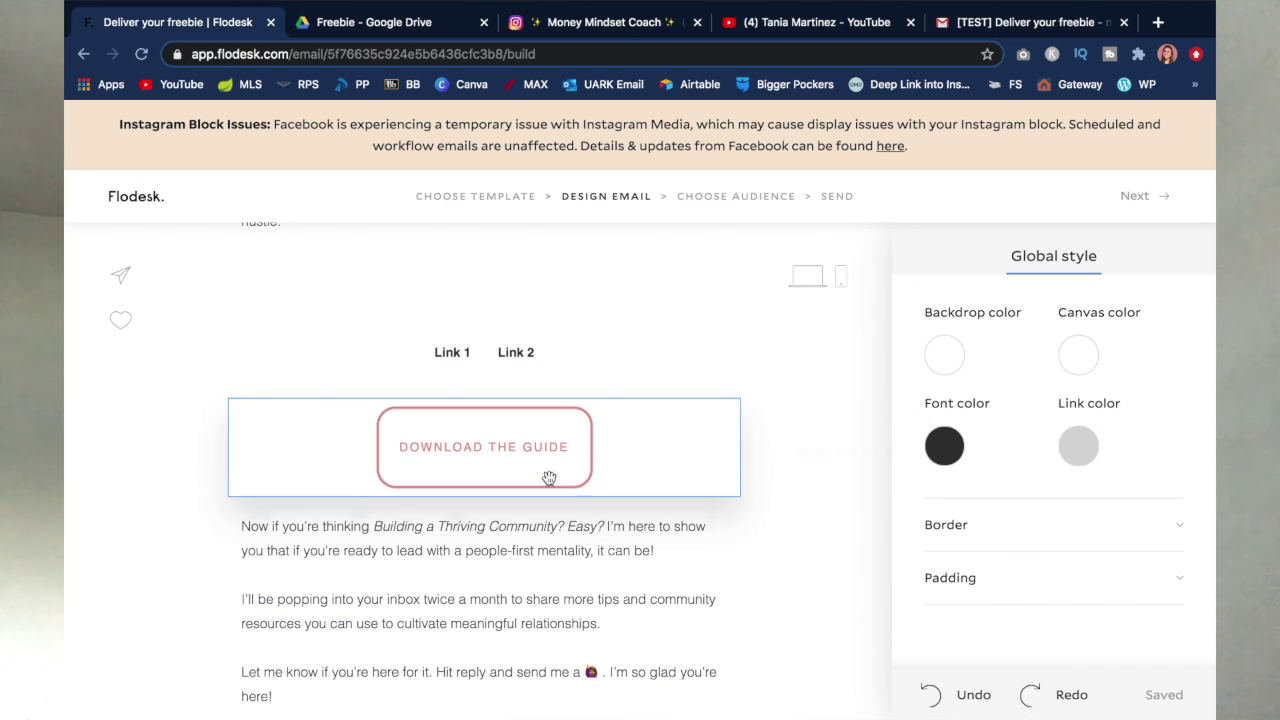
{"action": "left_click_drag", "start_coordinate": [552, 456], "coordinate": [535, 450]}
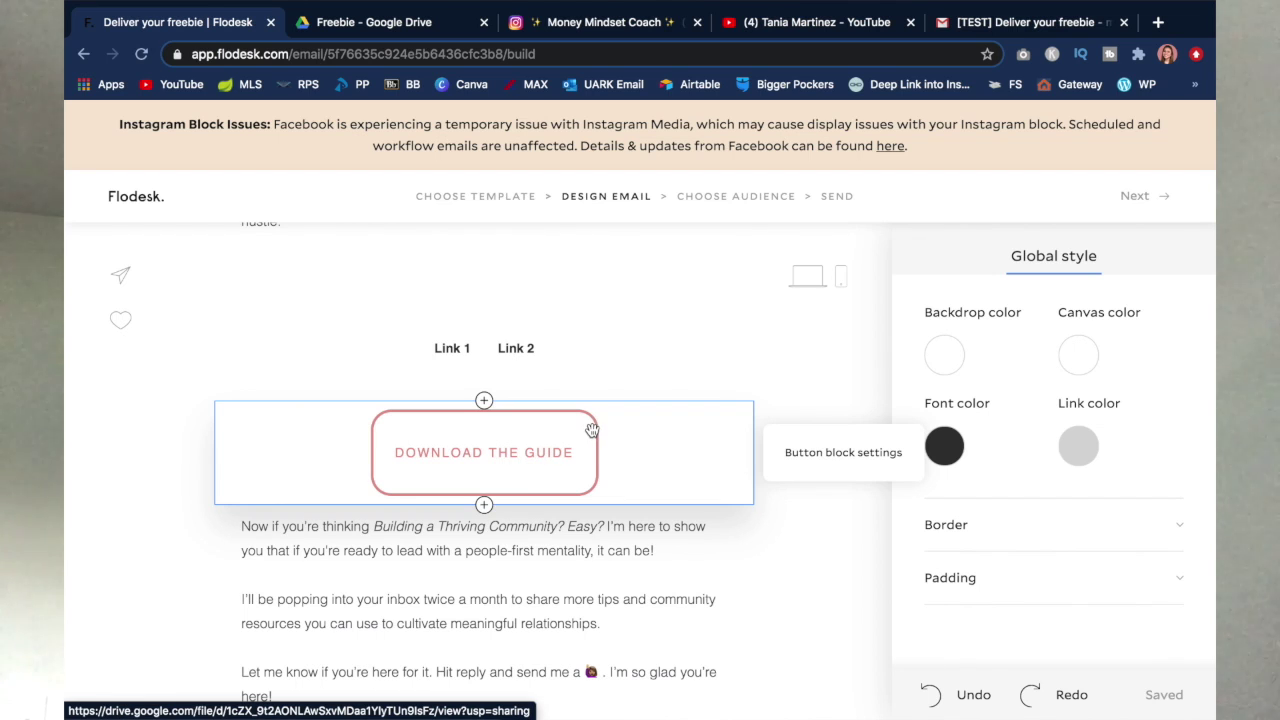
{"action": "left_click_drag", "start_coordinate": [580, 565], "coordinate": [570, 424]}
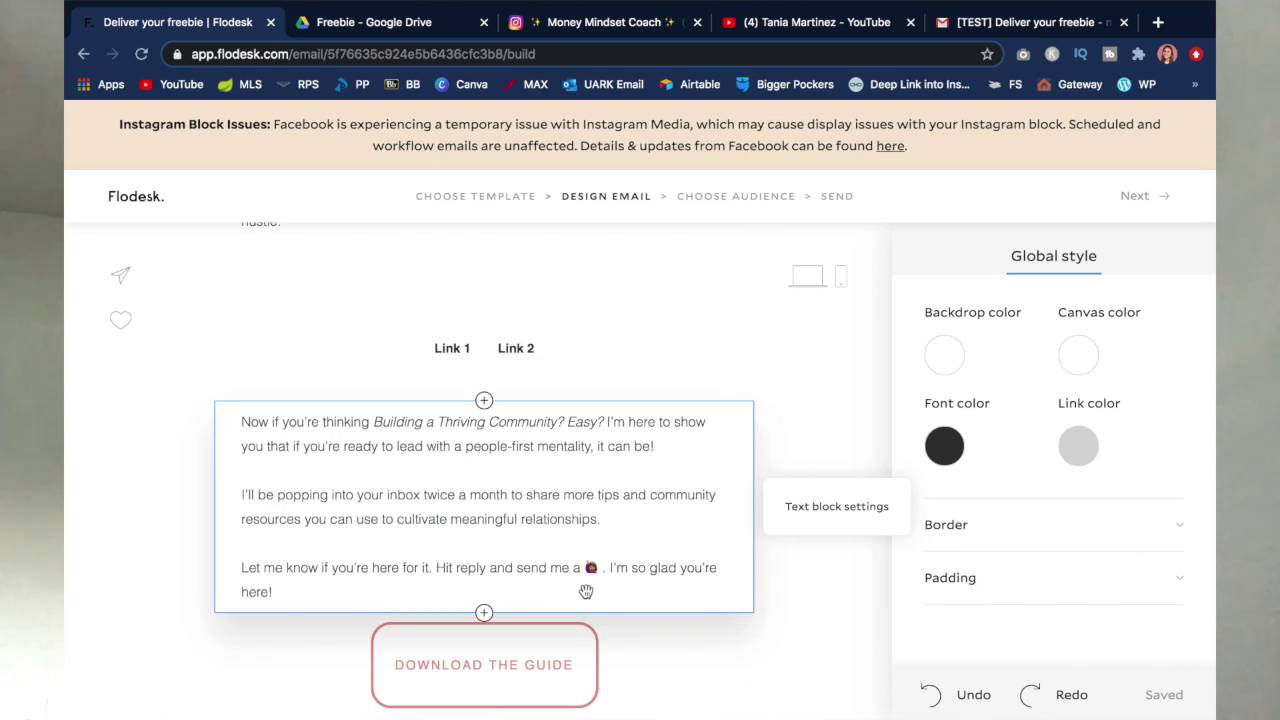
{"action": "left_click", "coordinate": [1138, 195]}
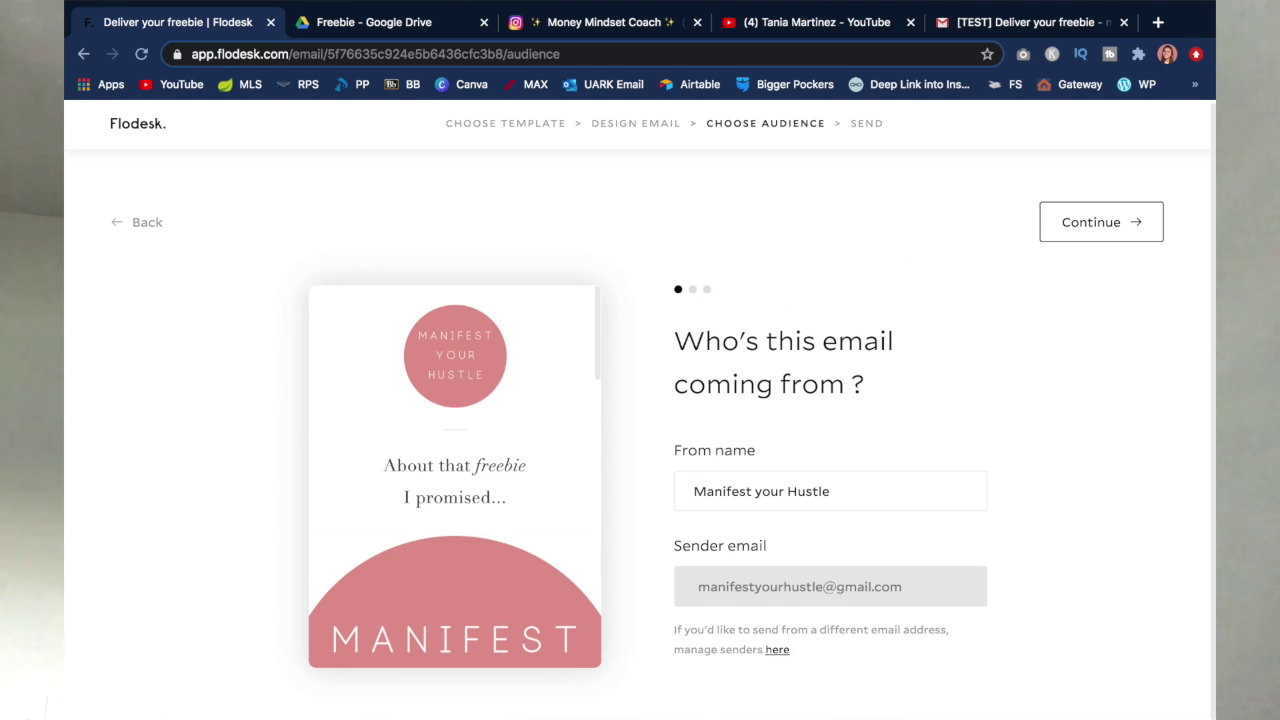
- Continue past the sender details and select the existing subject line text
{"action": "left_click", "coordinate": [1078, 225]}
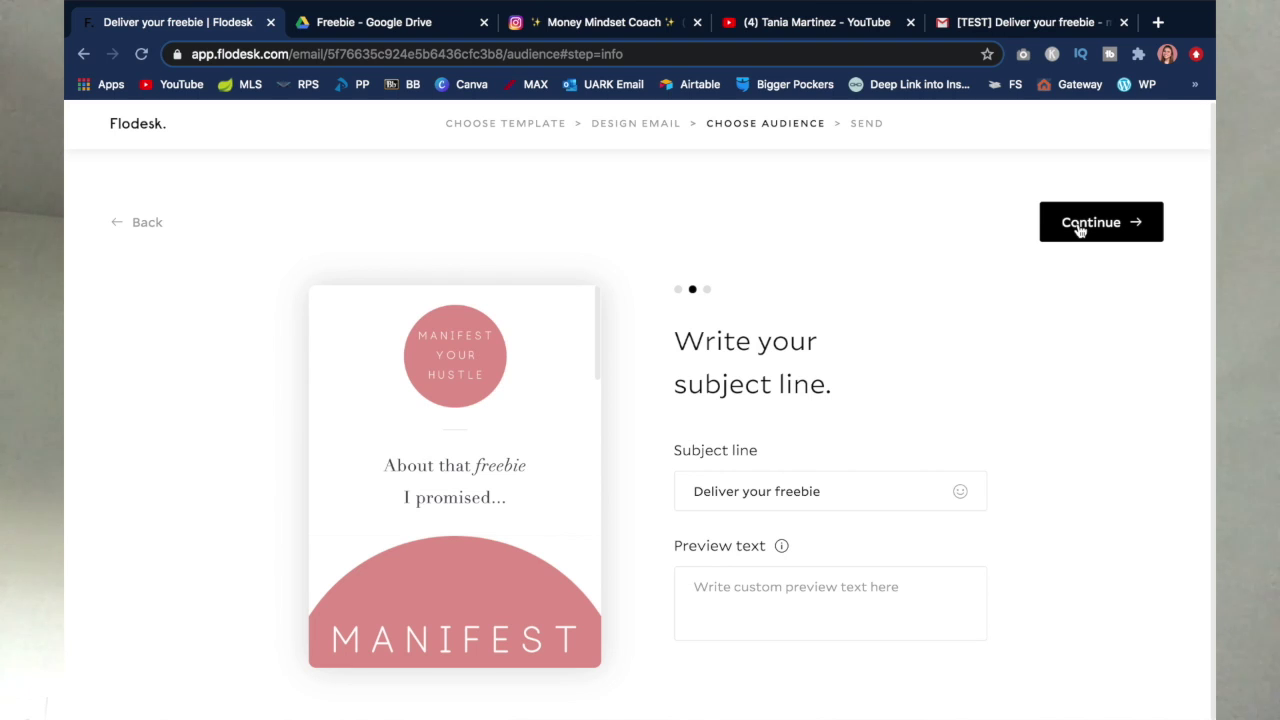
{"action": "left_click_drag", "start_coordinate": [854, 491], "coordinate": [678, 491]}
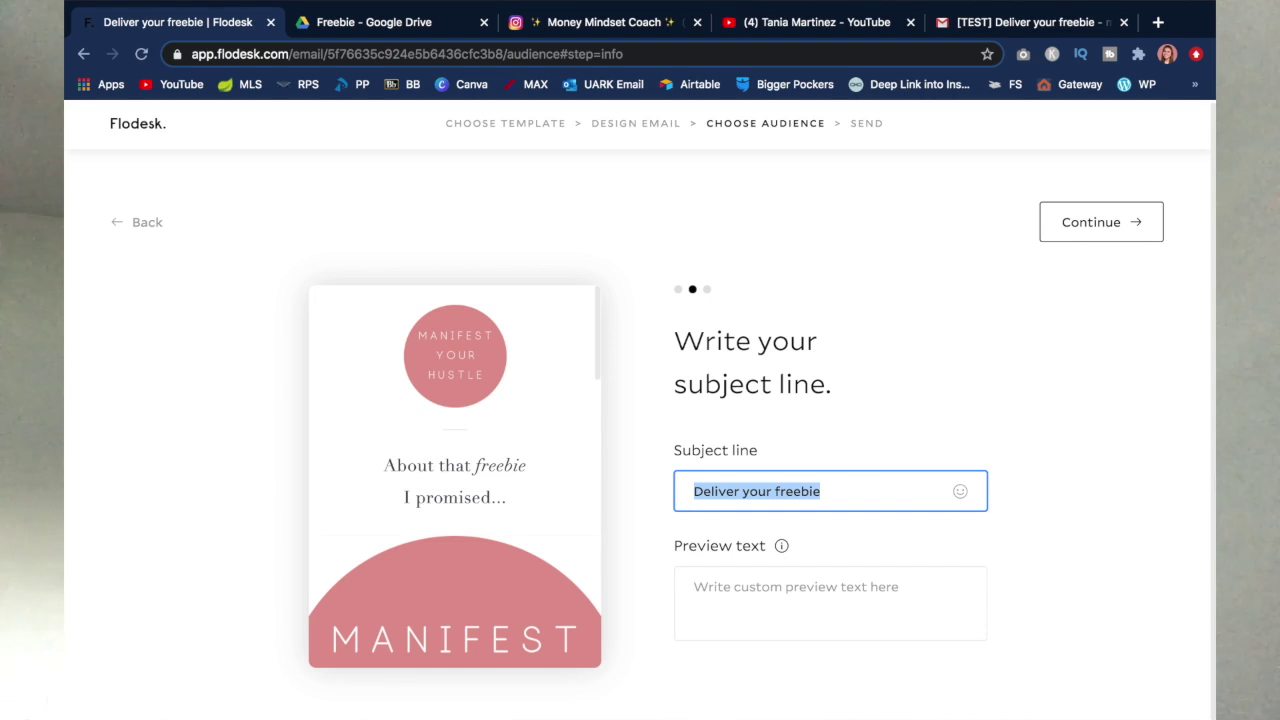
- Set the subject line to 'Special Delivery made just for you'
{"action": "type", "text": "Spe"}
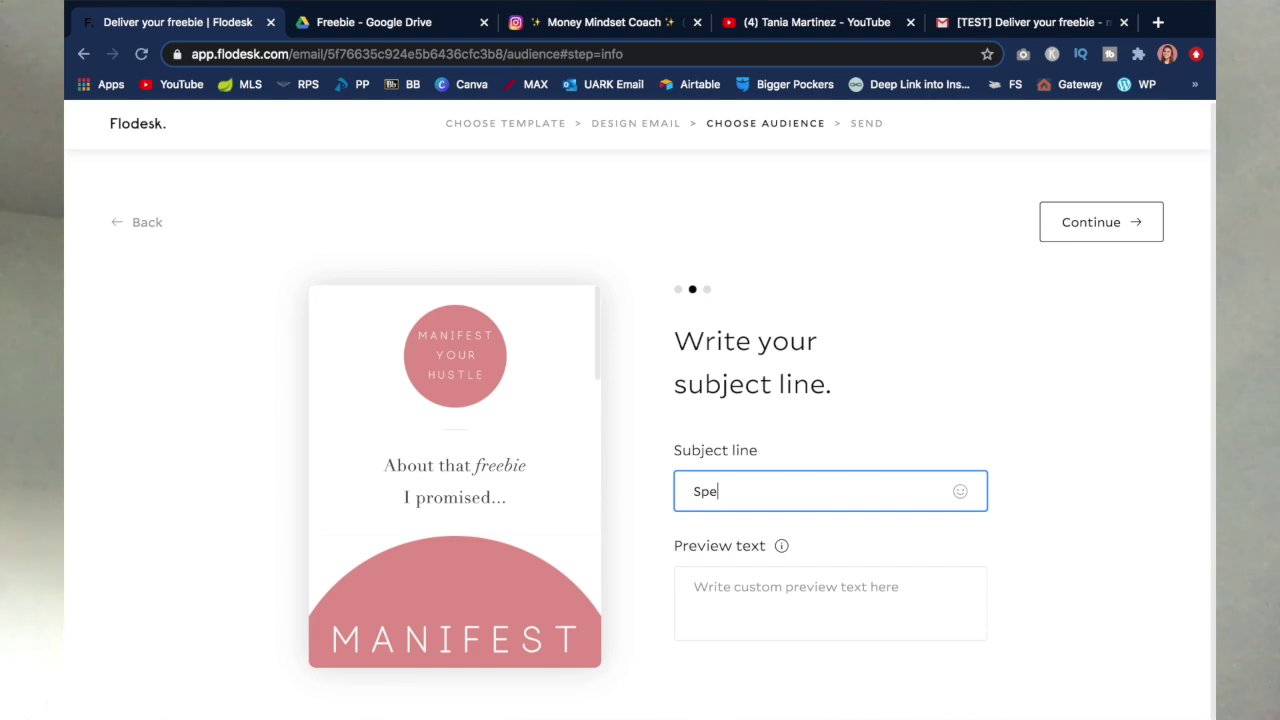
{"action": "type", "text": "cial D"}
{"action": "type", "text": "eliver m"}
{"action": "type", "text": "ade"}
{"action": "type", "text": " just for you"}
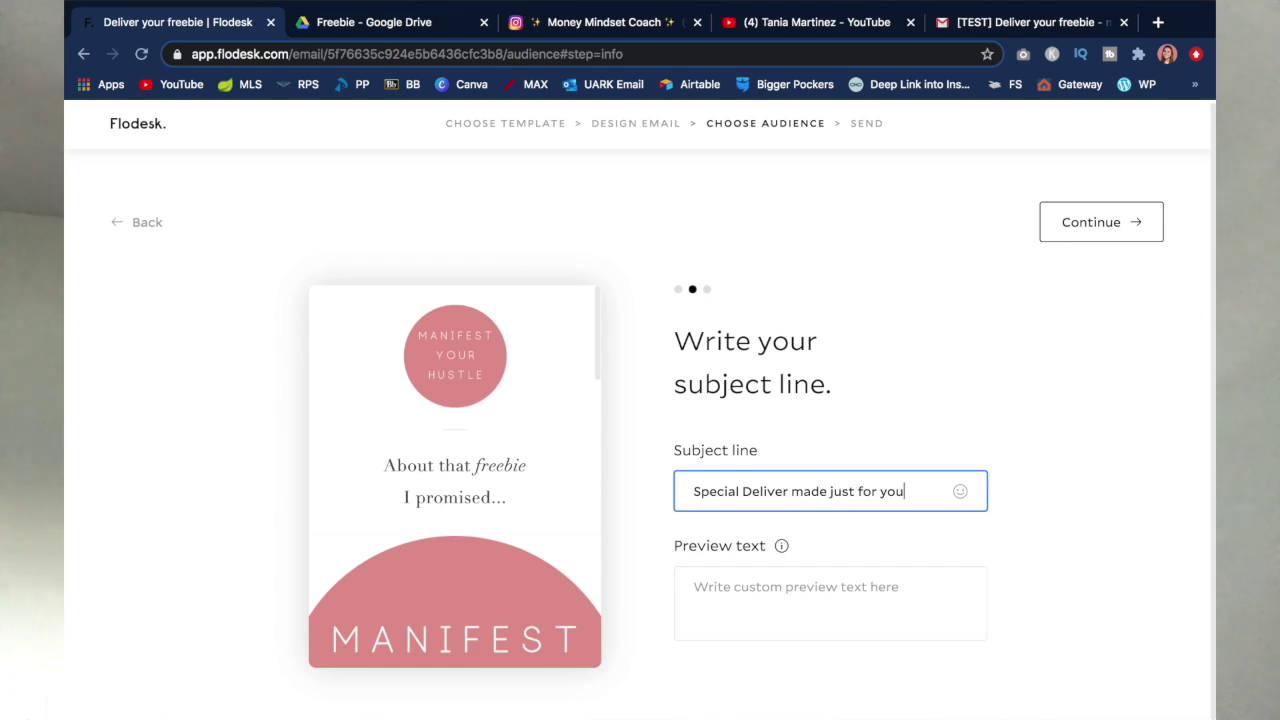
{"action": "left_click", "coordinate": [788, 491]}
{"action": "type", "text": "y"}
- Set the preview text to 'Here is my free guide for you' and continue
{"action": "left_click", "coordinate": [805, 597]}
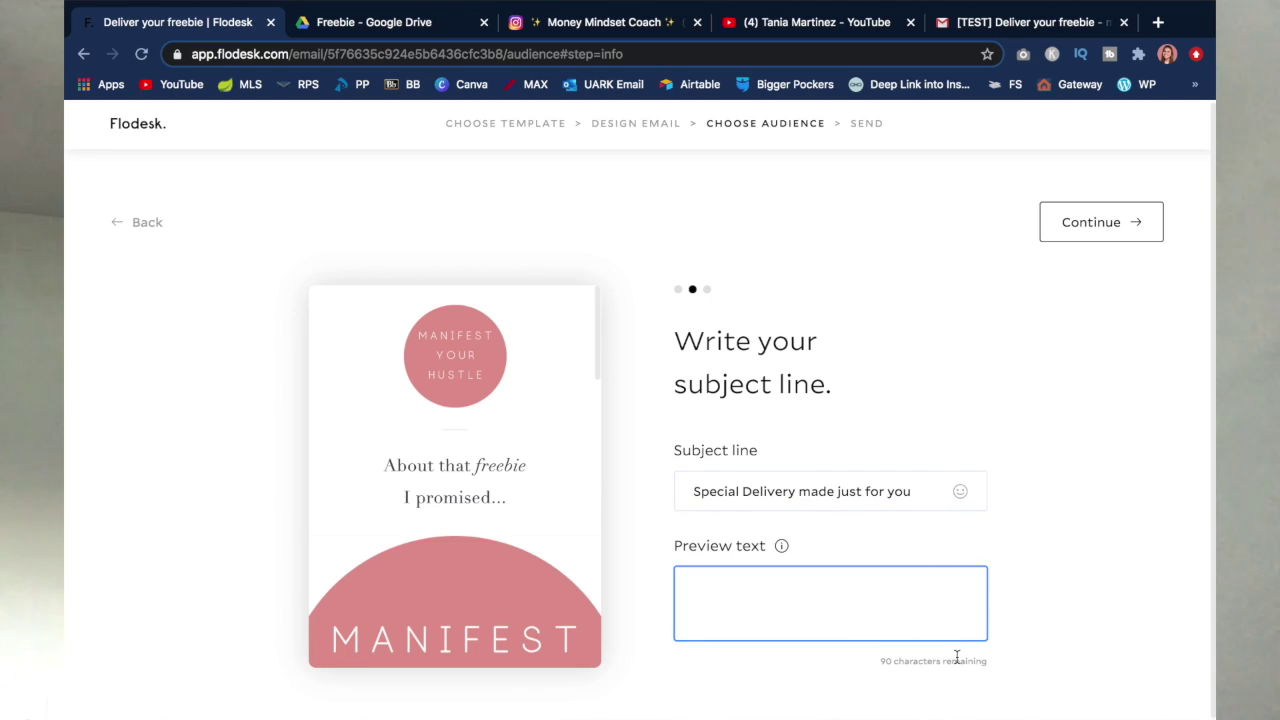
{"action": "type", "text": "Here"}
{"action": "type", "text": " is my "}
{"action": "type", "text": "free "}
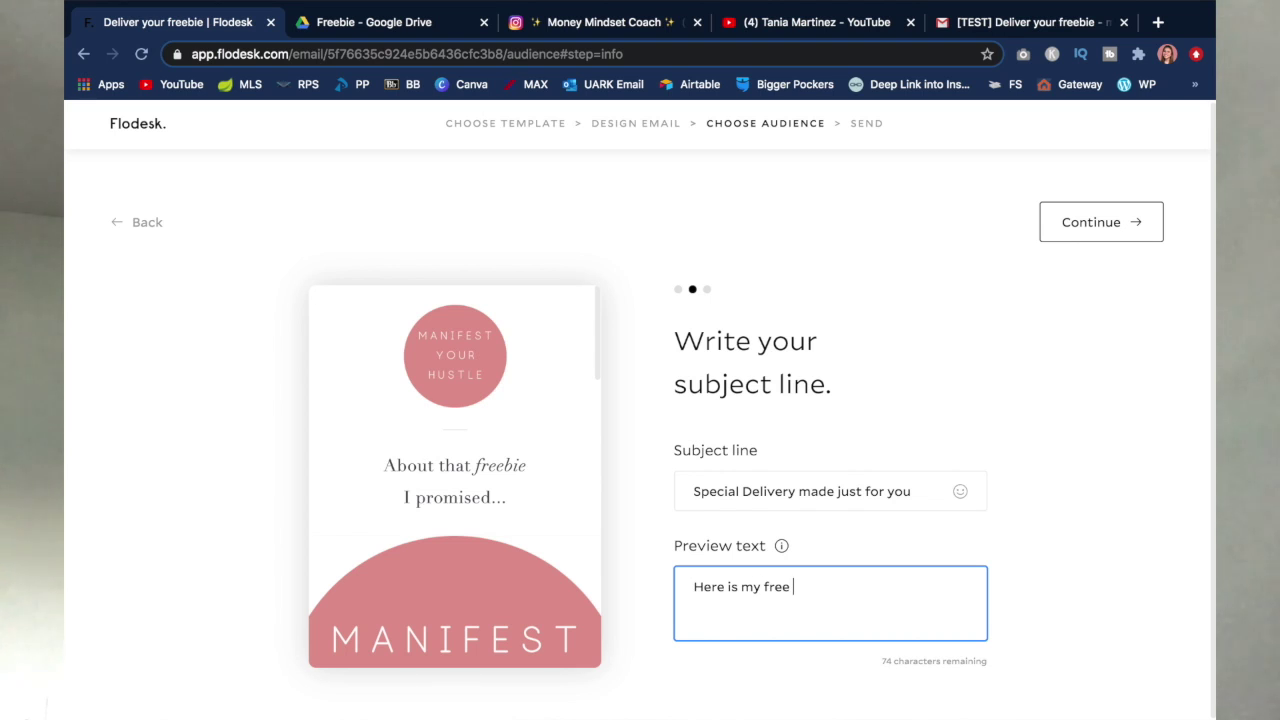
{"action": "type", "text": "guide for yo"}
{"action": "type", "text": "u!"}
{"action": "left_click", "coordinate": [1117, 235]}
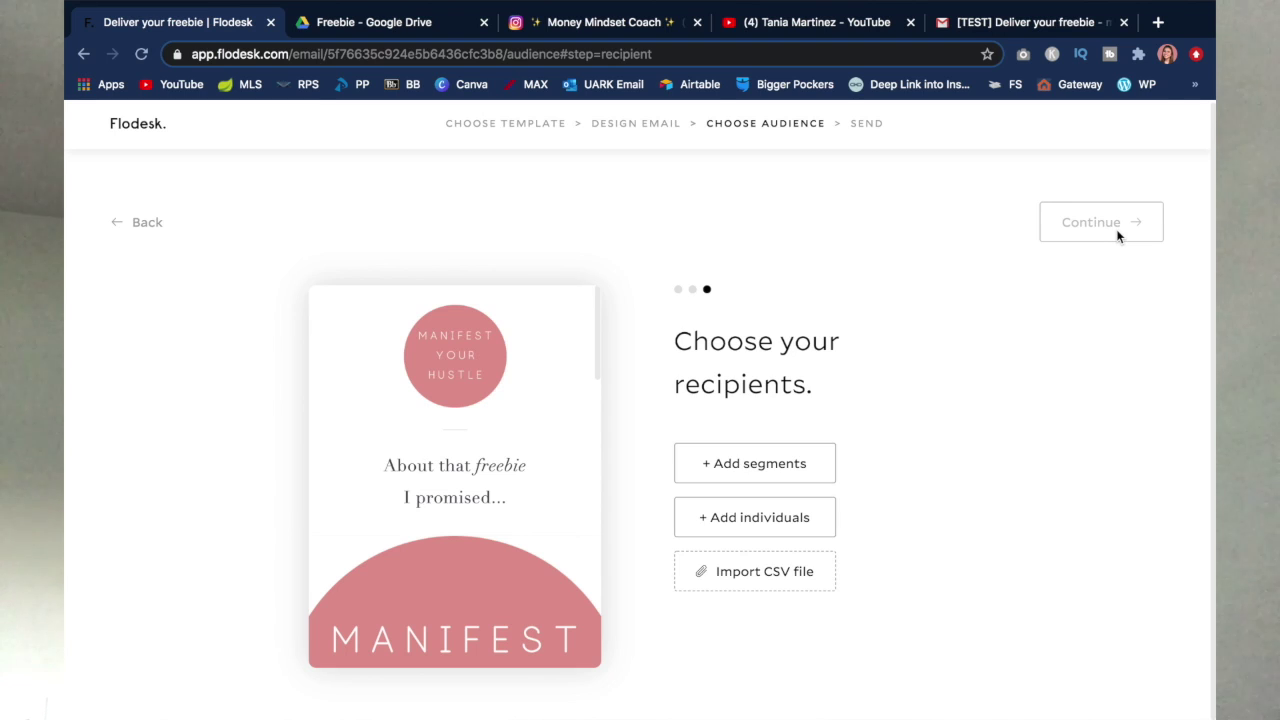
- View the segments (All subscribers, Test 1, Freebie 1) and close the picker without adding any
{"action": "left_click", "coordinate": [712, 464]}
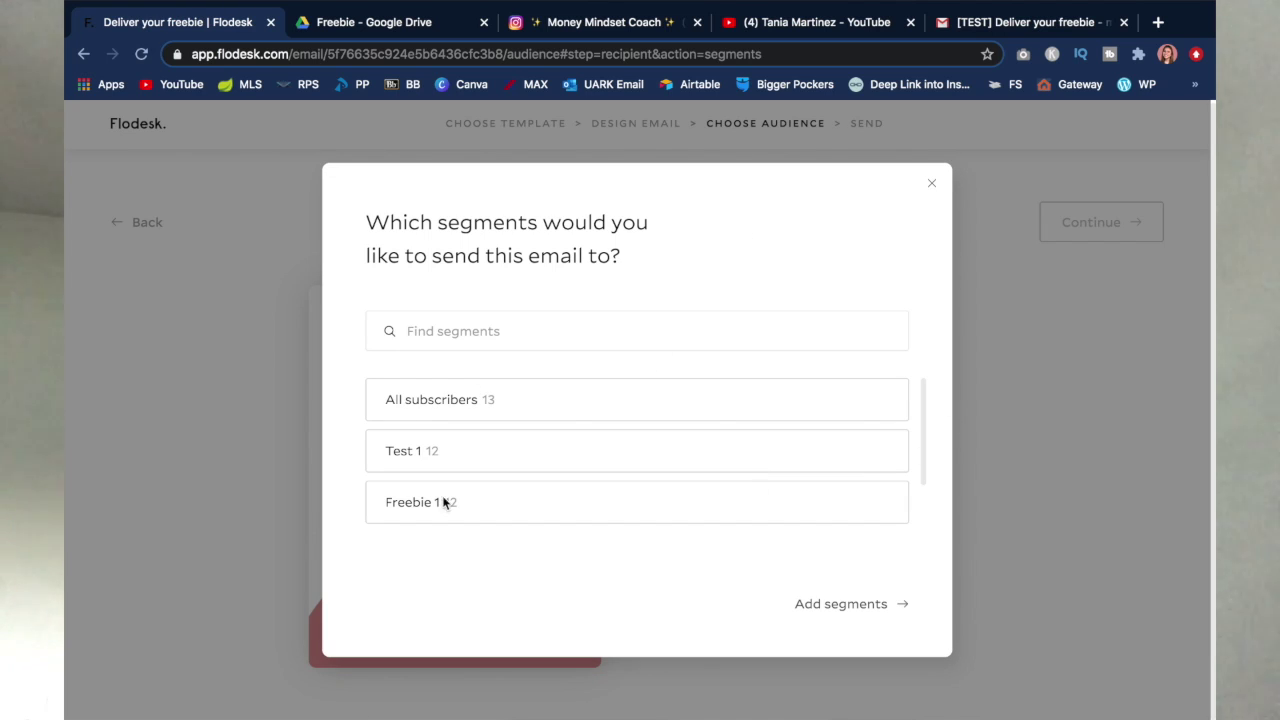
{"action": "left_click", "coordinate": [445, 502]}
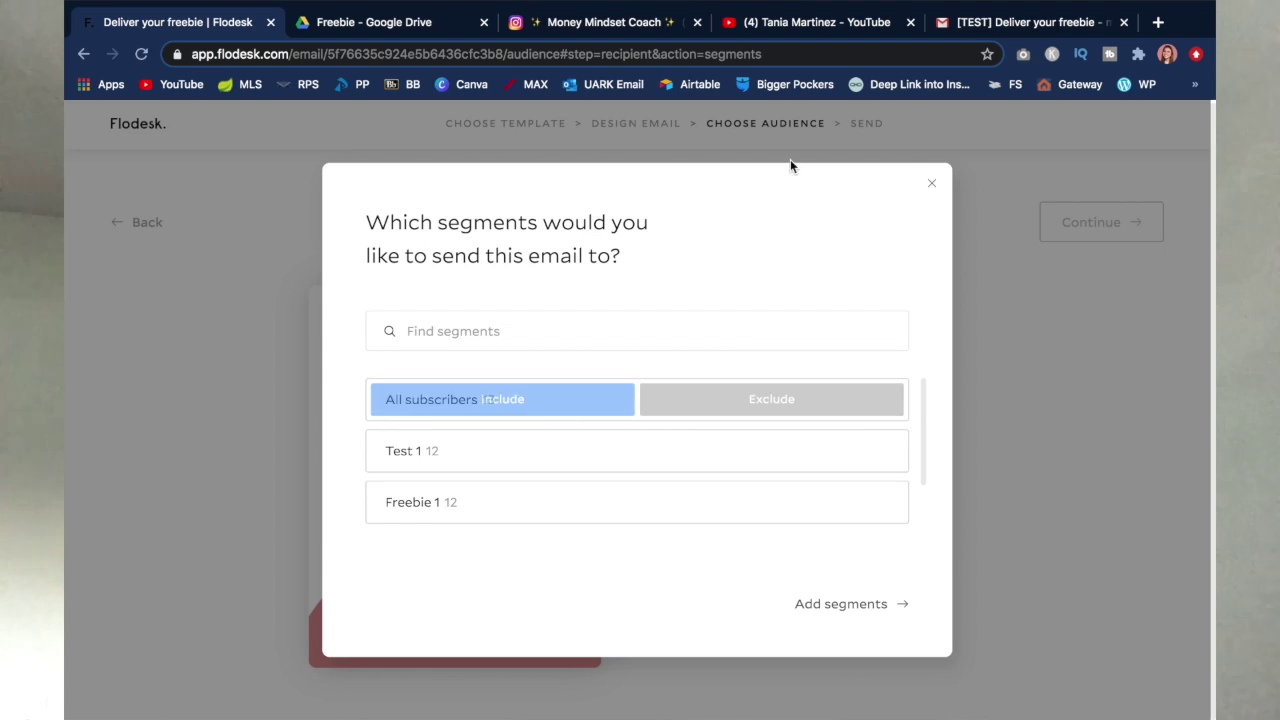
{"action": "left_click", "coordinate": [928, 182]}
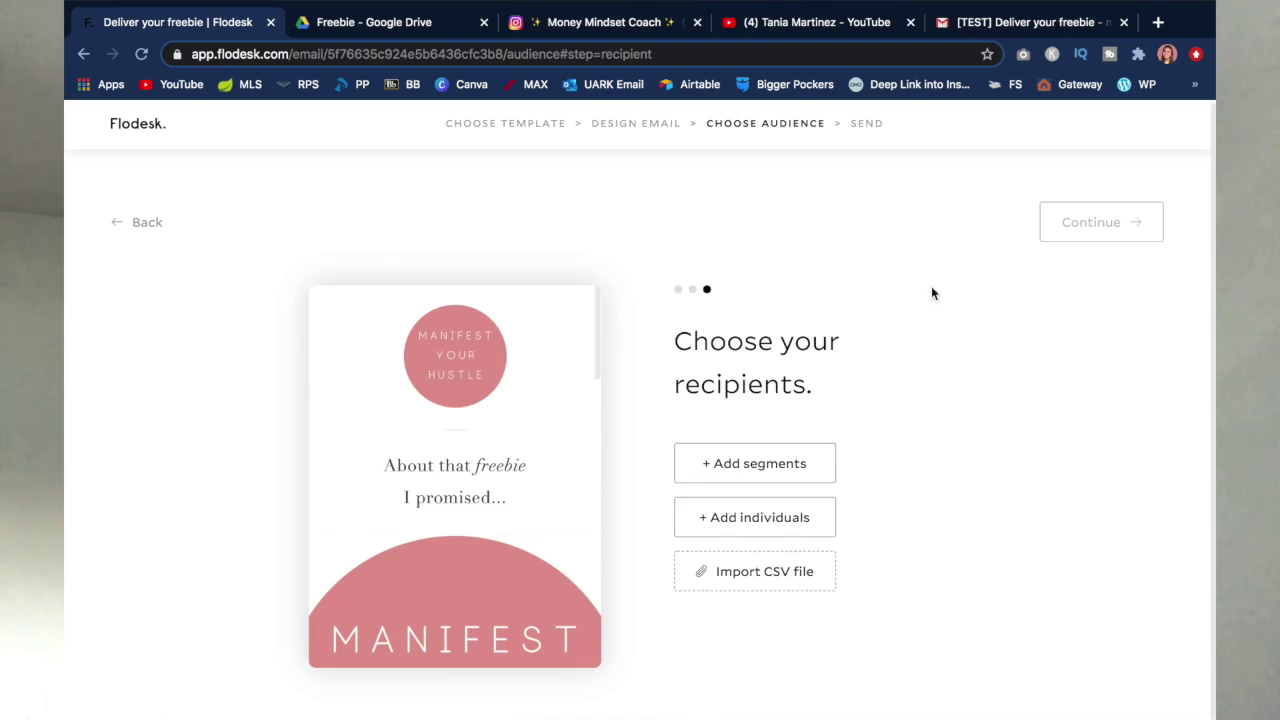